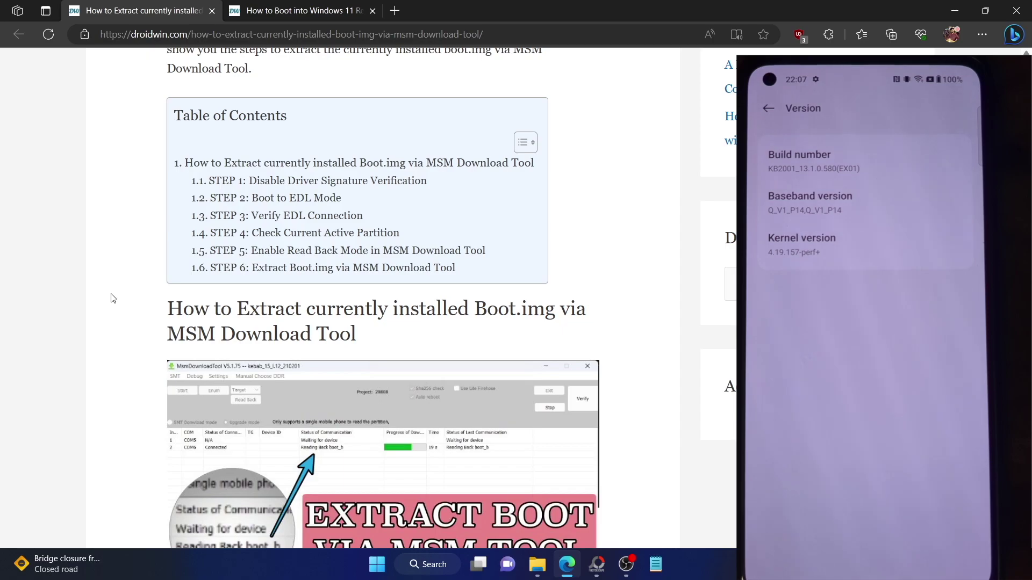
# Select the STEP 1 heading 'Disable Driver Signature Verification', then move to the Windows 11 recovery guide tab.
pyautogui.scroll(-7, 80, 304)
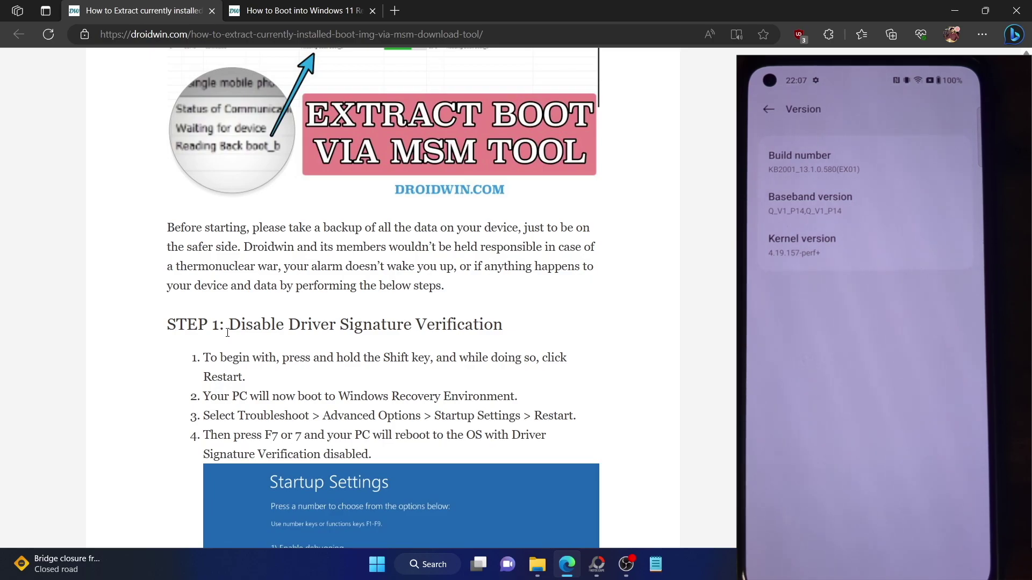
pyautogui.scroll(5, 228, 332)
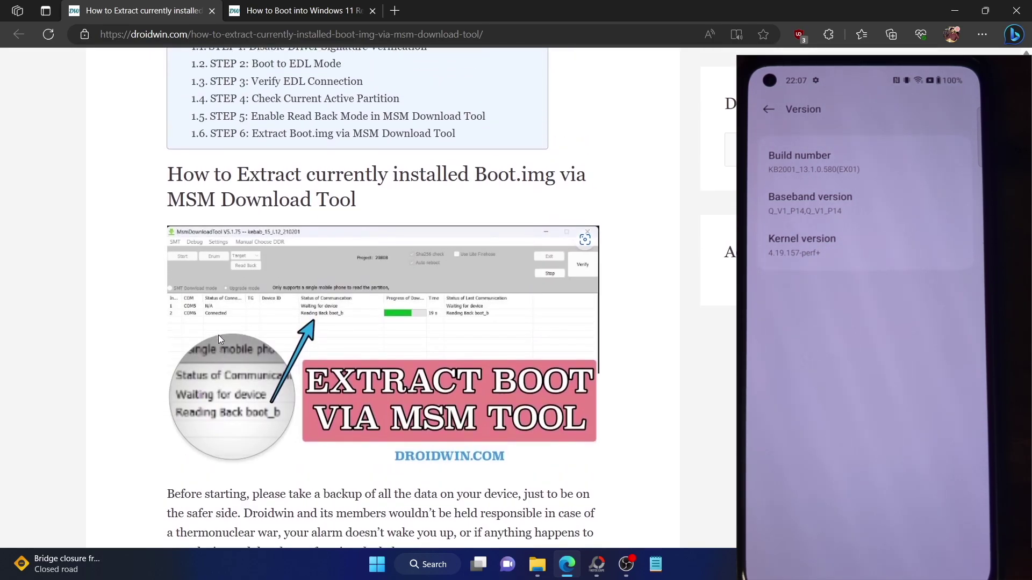
pyautogui.scroll(1, 218, 337)
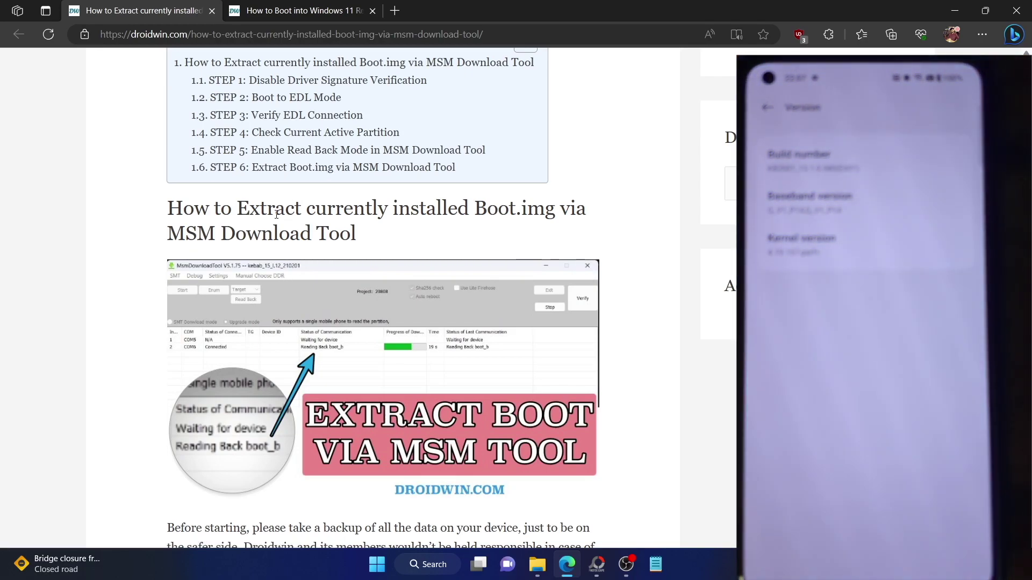
pyautogui.scroll(-2, 276, 215)
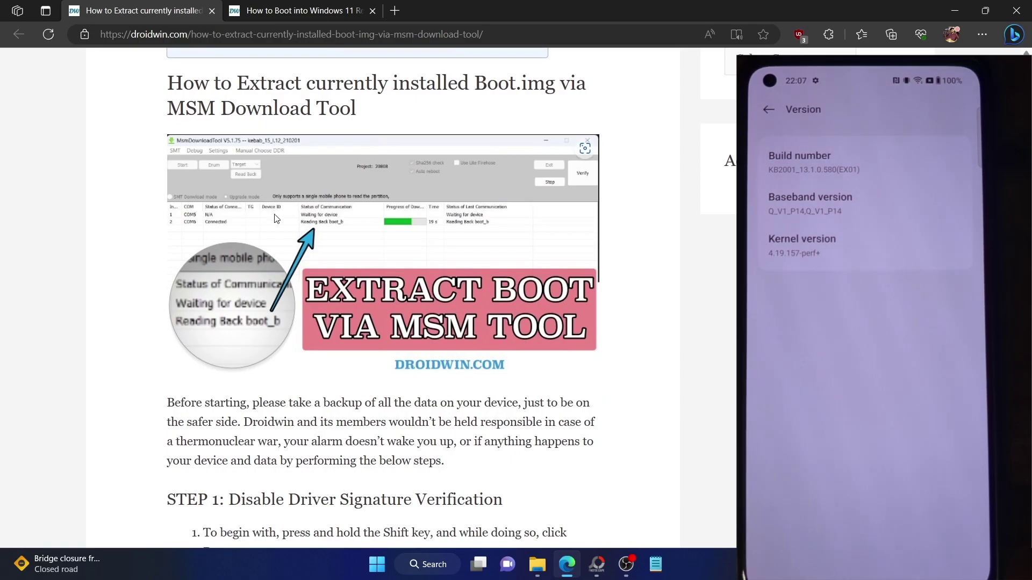
pyautogui.scroll(-3, 276, 218)
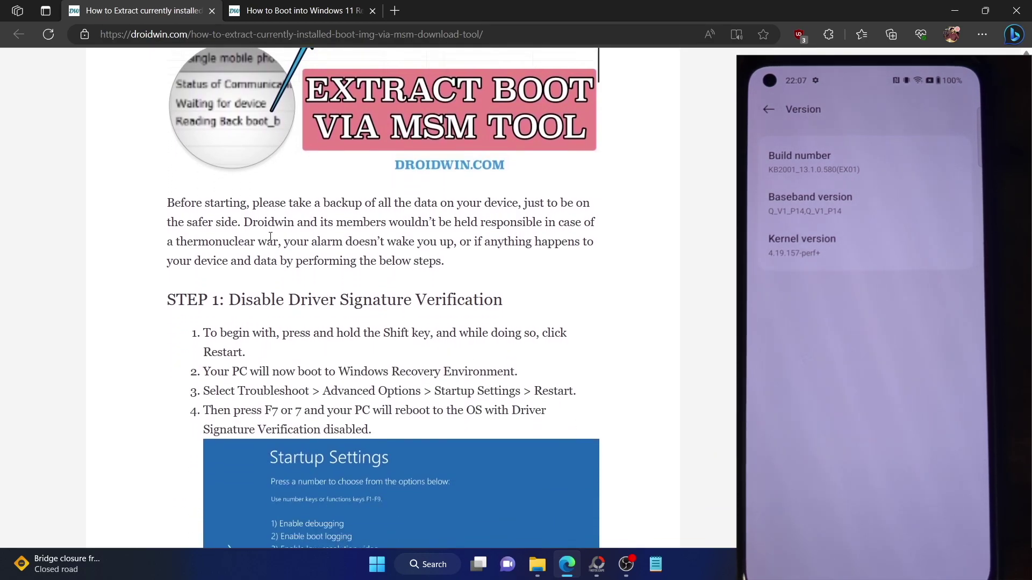
pyautogui.scroll(-1, 270, 237)
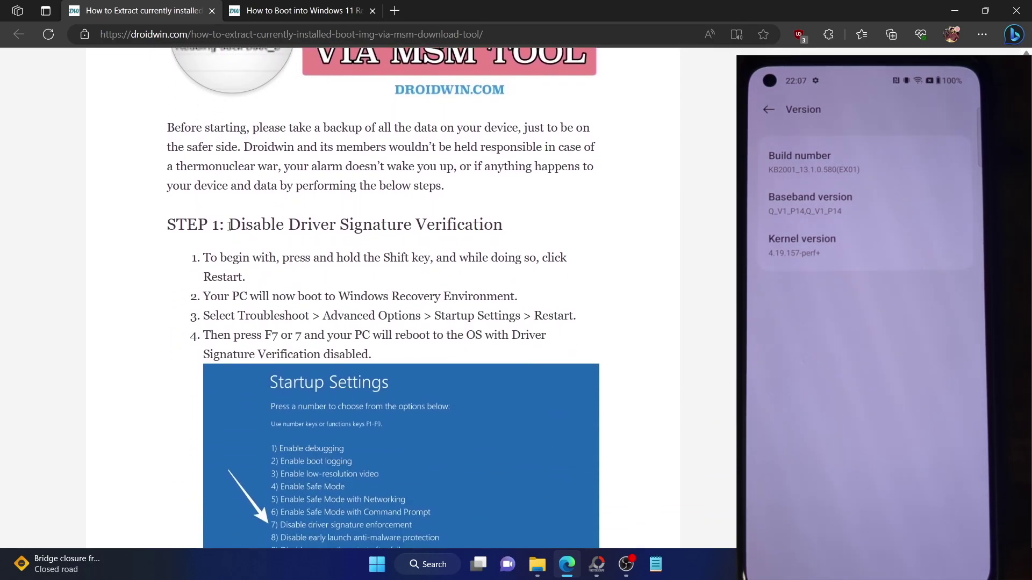
pyautogui.moveTo(230, 226); pyautogui.dragTo(594, 228)
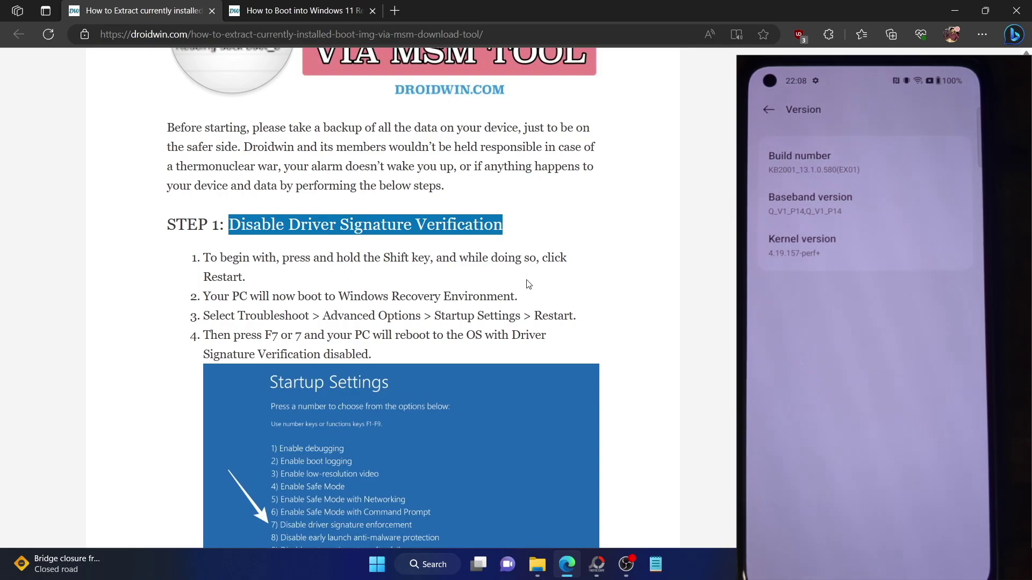
pyautogui.click(302, 15)
pyautogui.scroll(5, 501, 438)
pyautogui.scroll(15, 501, 437)
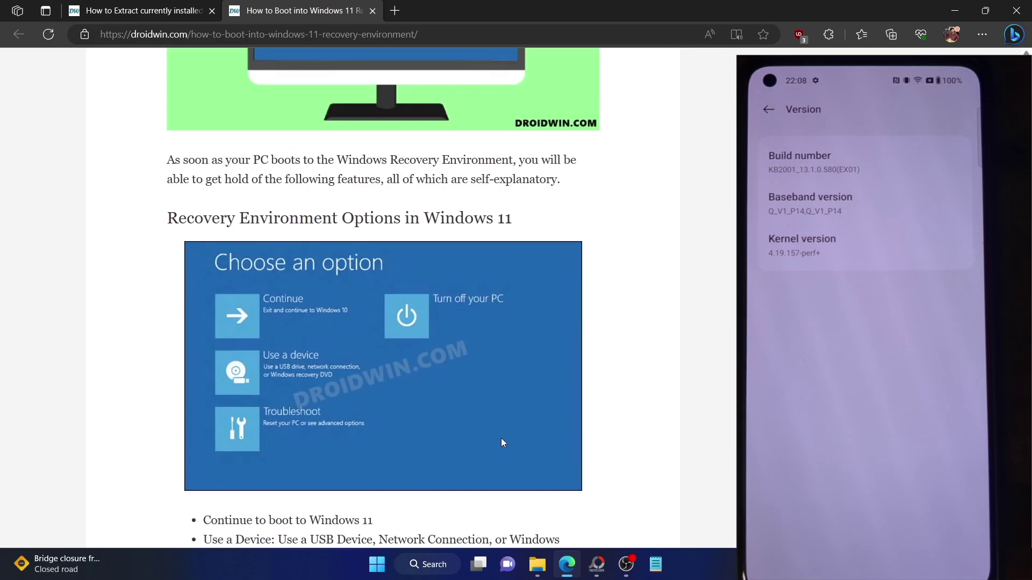
pyautogui.scroll(-2, 432, 415)
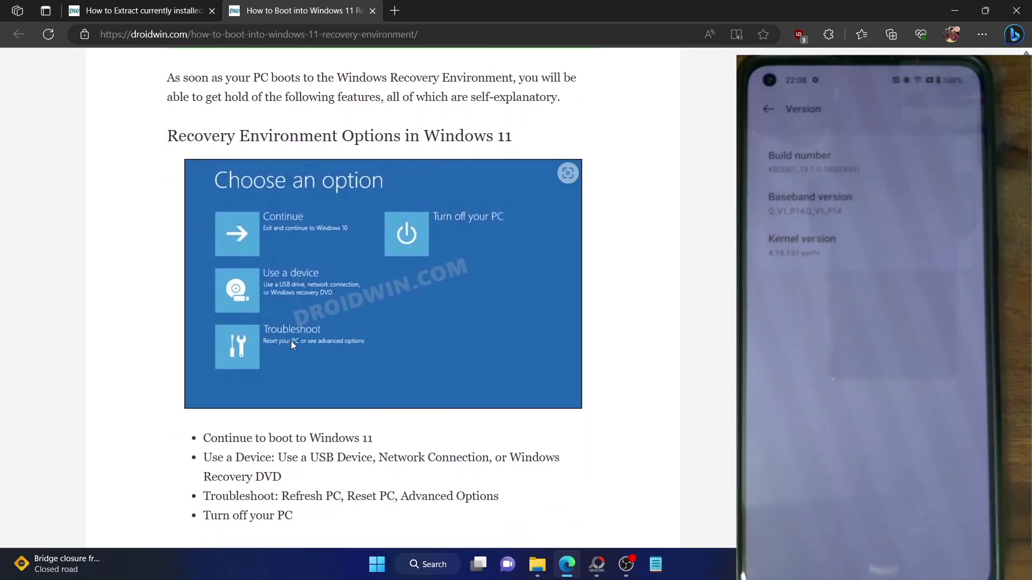
pyautogui.scroll(-8, 288, 341)
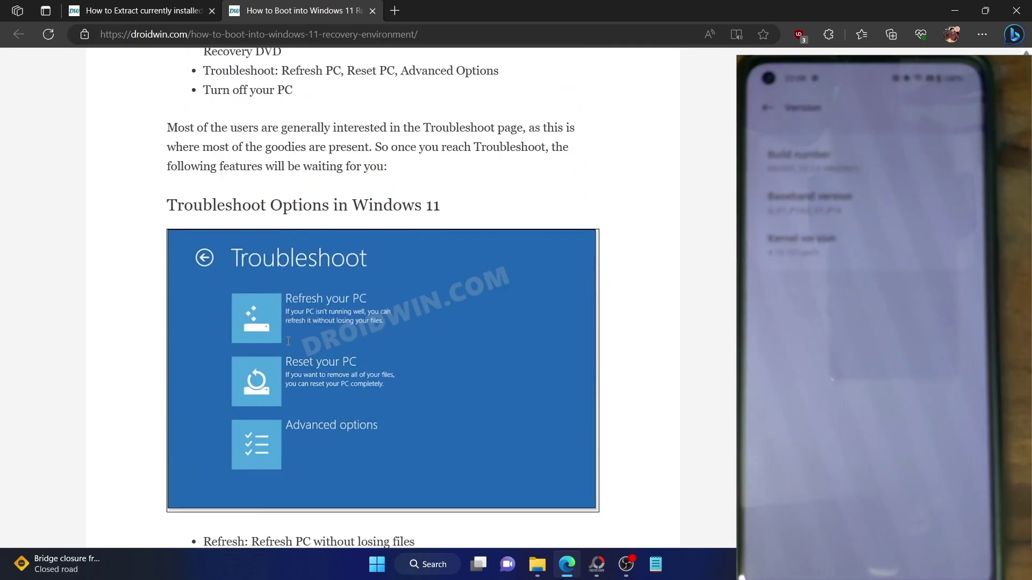
pyautogui.scroll(-1, 290, 366)
pyautogui.scroll(-9, 314, 431)
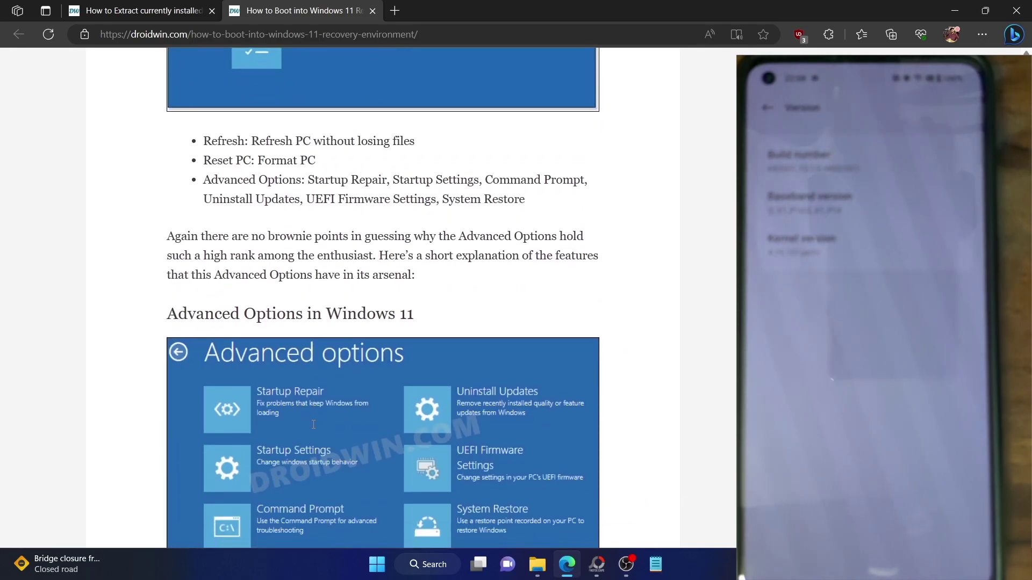
pyautogui.scroll(-6, 300, 365)
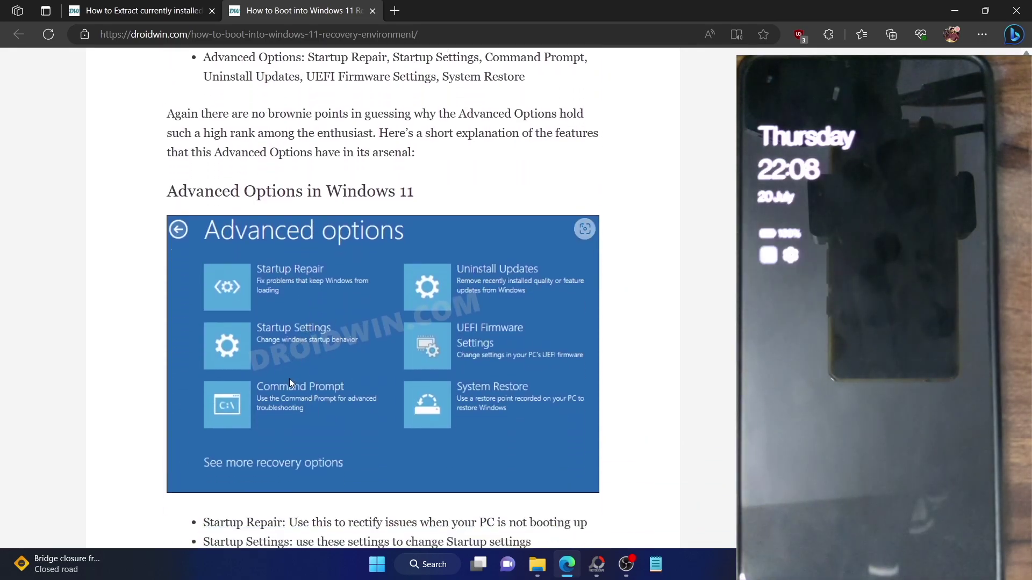
pyautogui.click(154, 5)
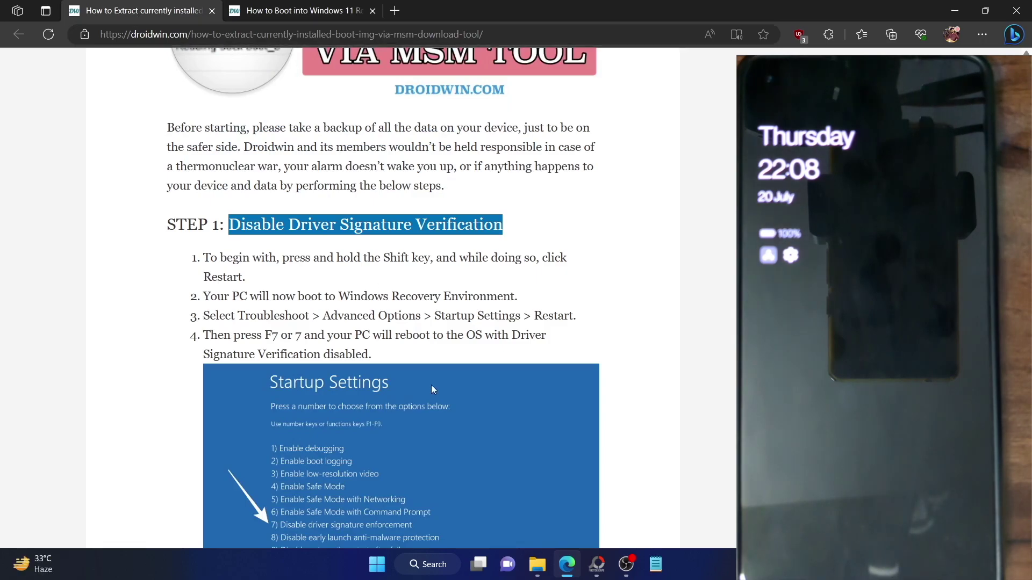
pyautogui.scroll(-2, 440, 401)
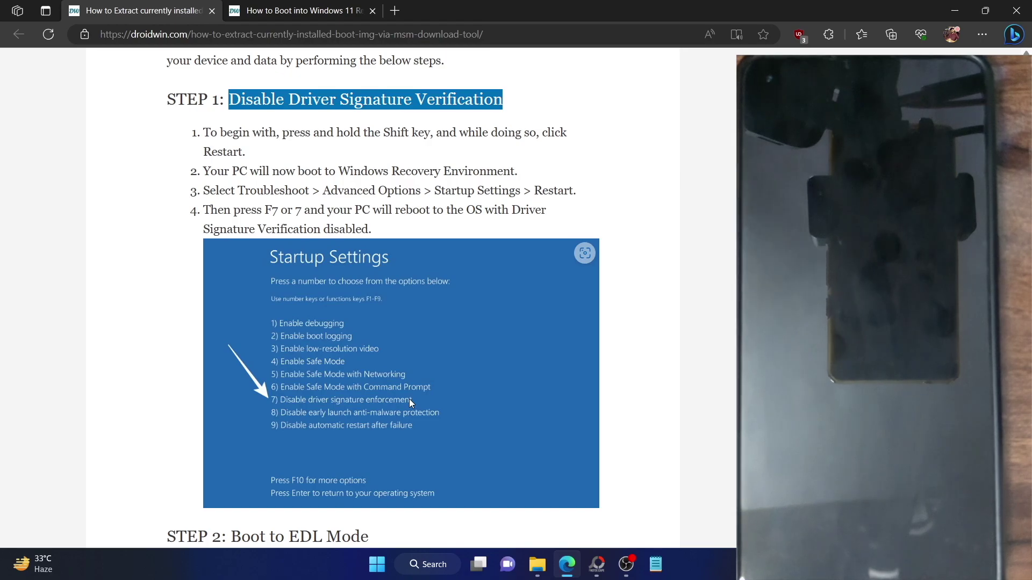
pyautogui.scroll(-1, 410, 401)
# Scroll the guide past the Startup Settings image to STEP 2: Boot to EDL Mode.
pyautogui.scroll(-2, 411, 403)
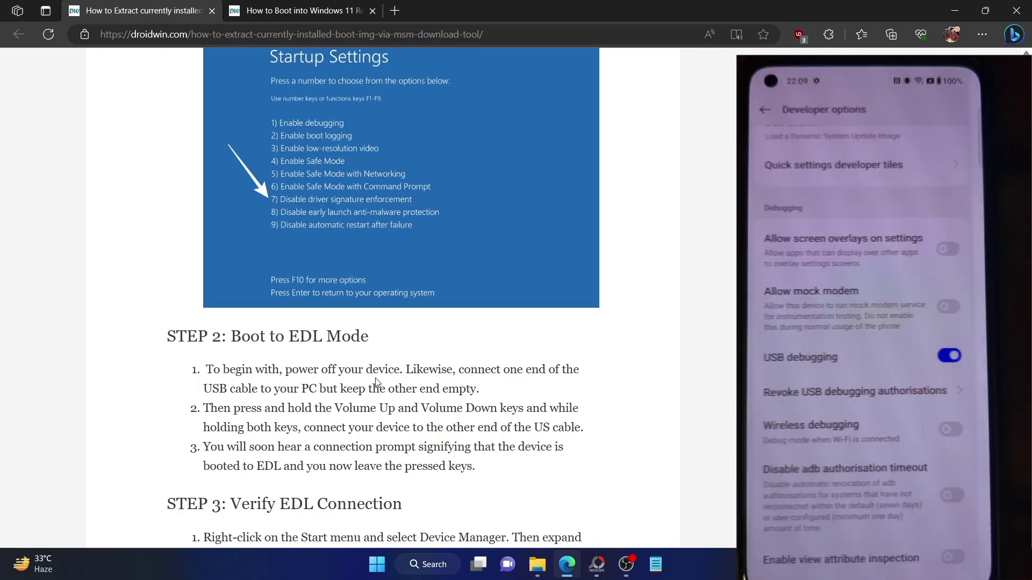
# Skim STEP 4's active-partition instructions, then bring the platform-tools folder window forward.
pyautogui.scroll(-15, 375, 381)
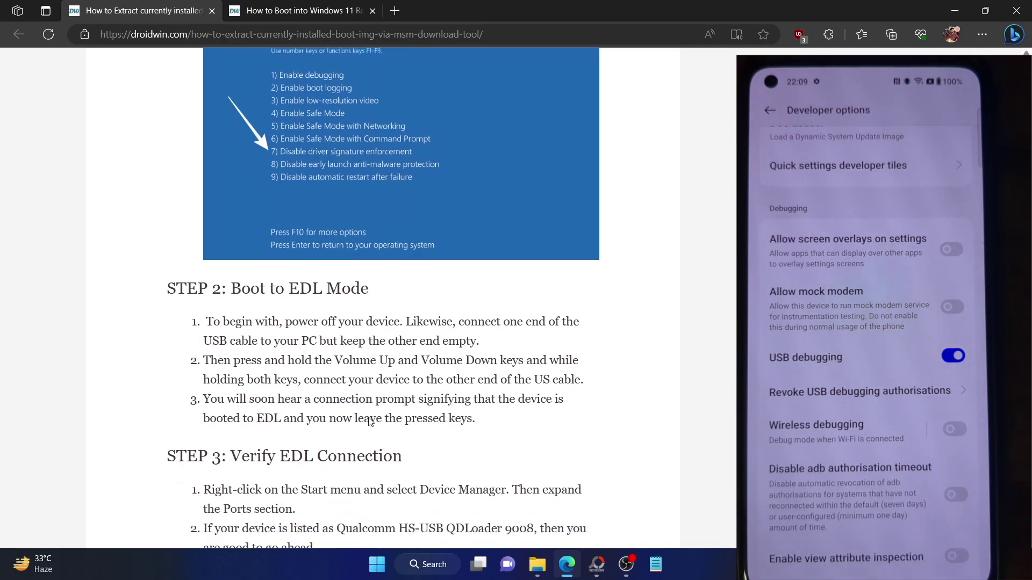
pyautogui.scroll(-1, 407, 358)
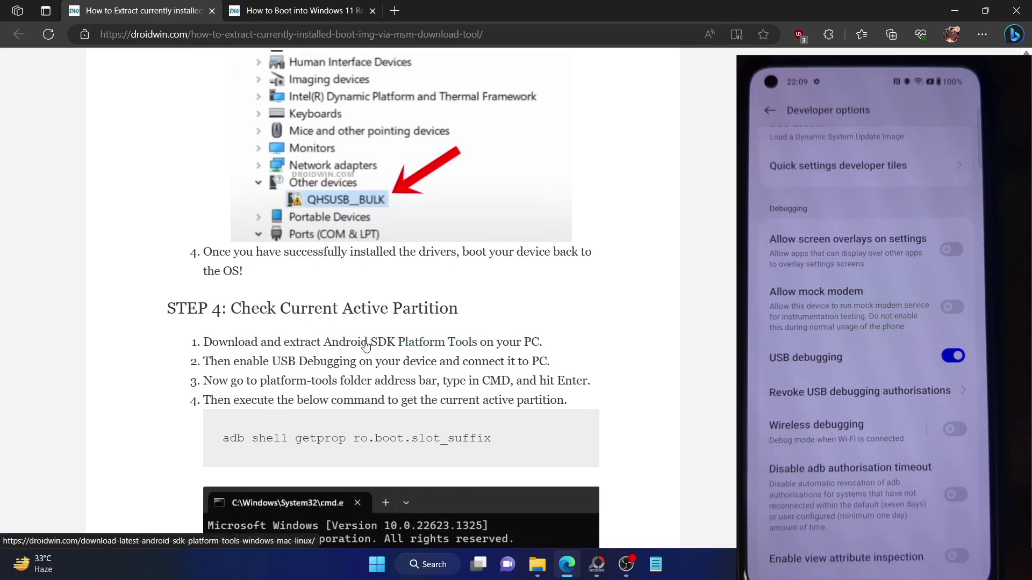
pyautogui.scroll(15, 366, 344)
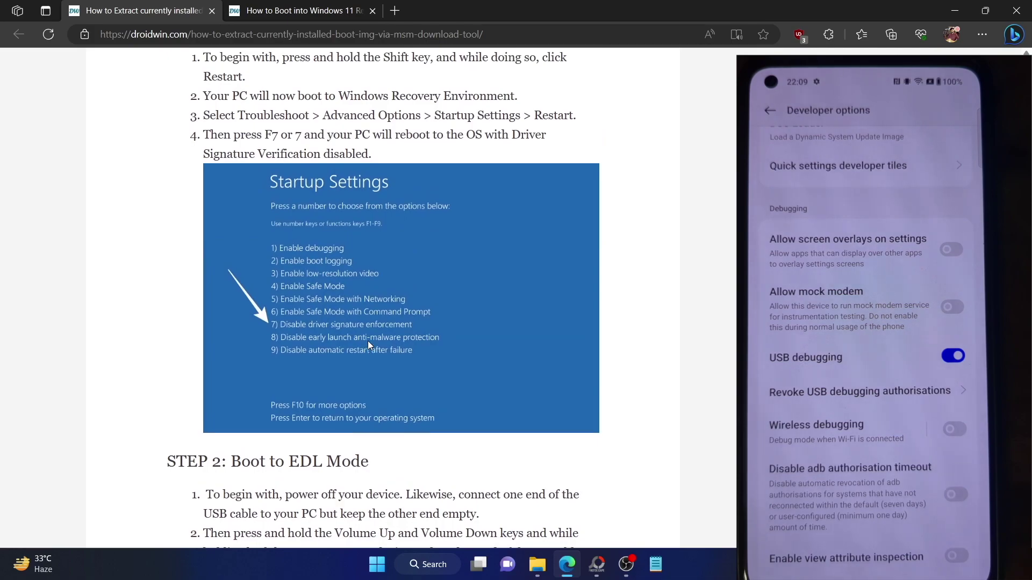
pyautogui.scroll(-2, 368, 341)
pyautogui.click(537, 564)
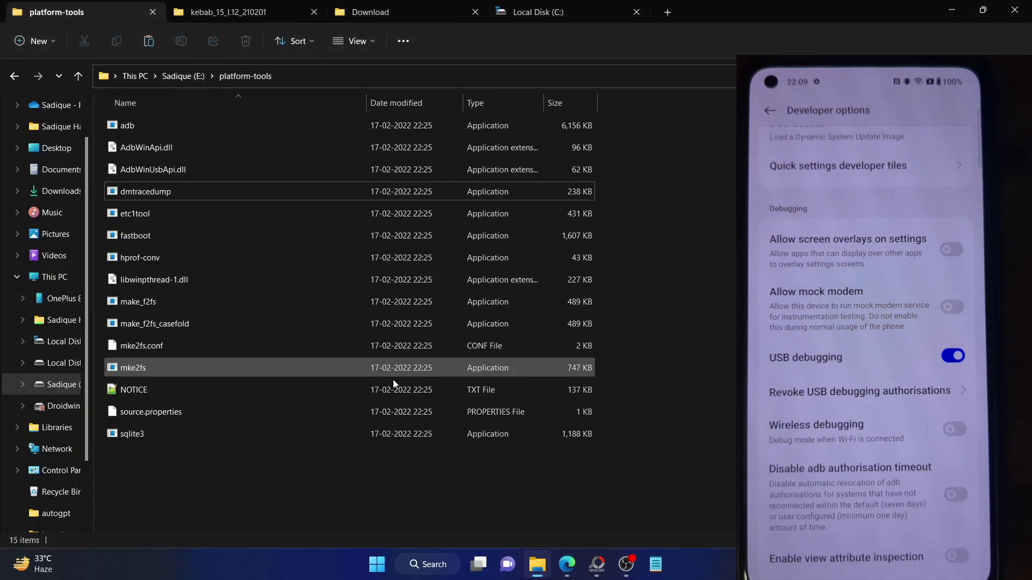
# Open a Command Prompt in the platform-tools folder via cmd in the address bar.
pyautogui.moveTo(500, 485); pyautogui.dragTo(283, 72)
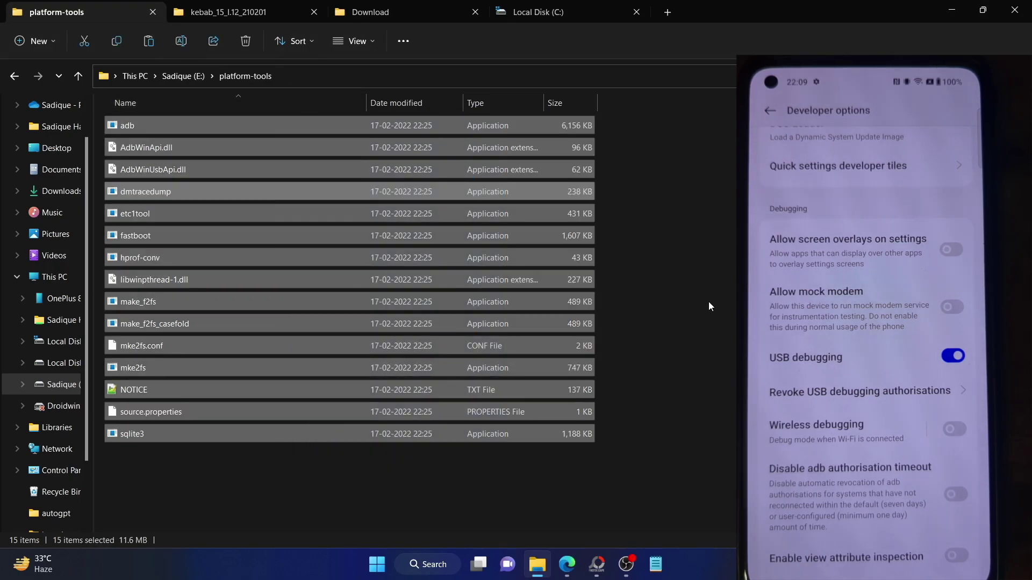
pyautogui.click(708, 306)
pyautogui.click(460, 75)
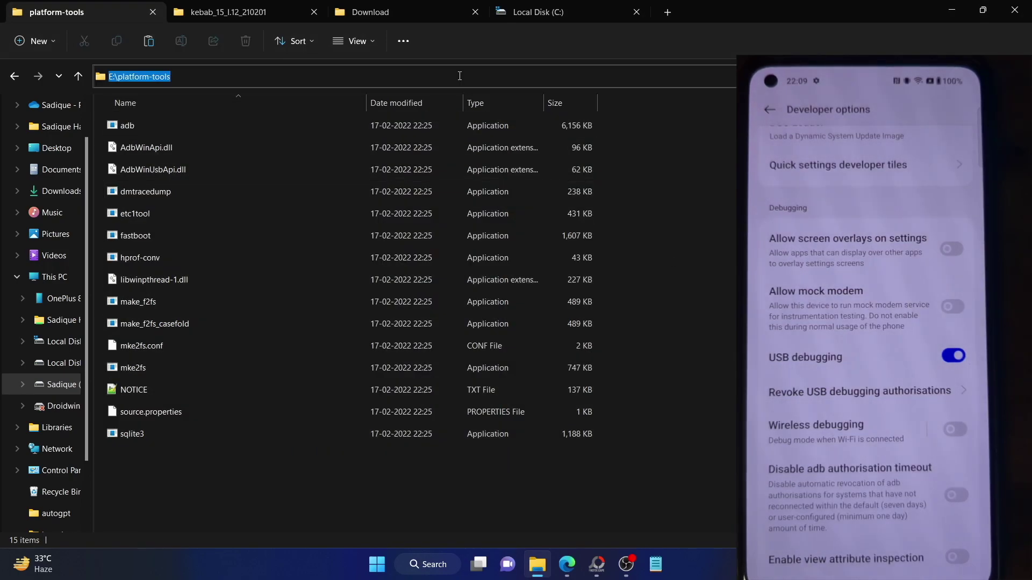
pyautogui.write('cmd')
pyautogui.press('Return')
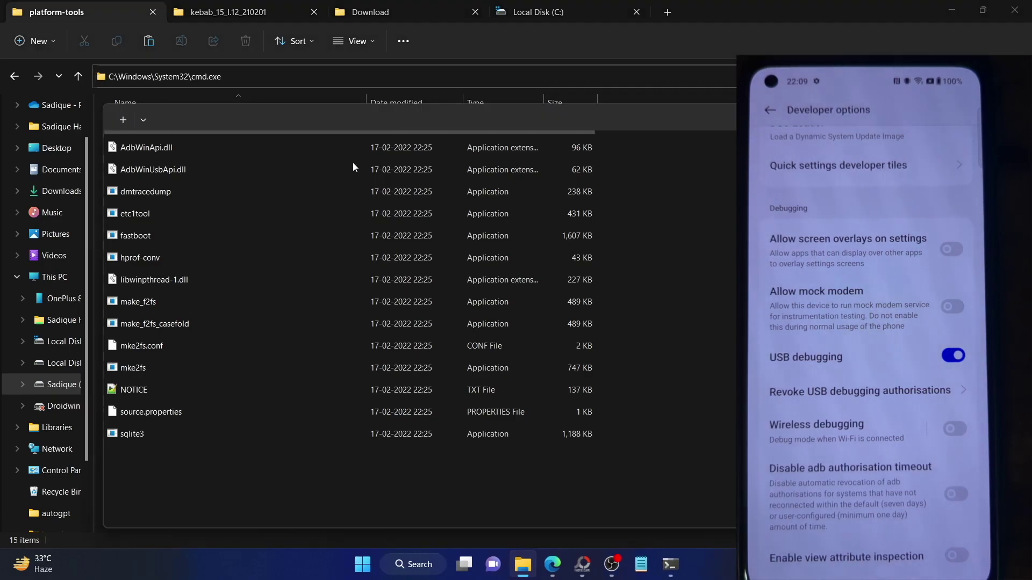
# Confirm 'adb devices' lists the phone and enter 'adb reboot edl' at the prompt.
pyautogui.write('adb devices')
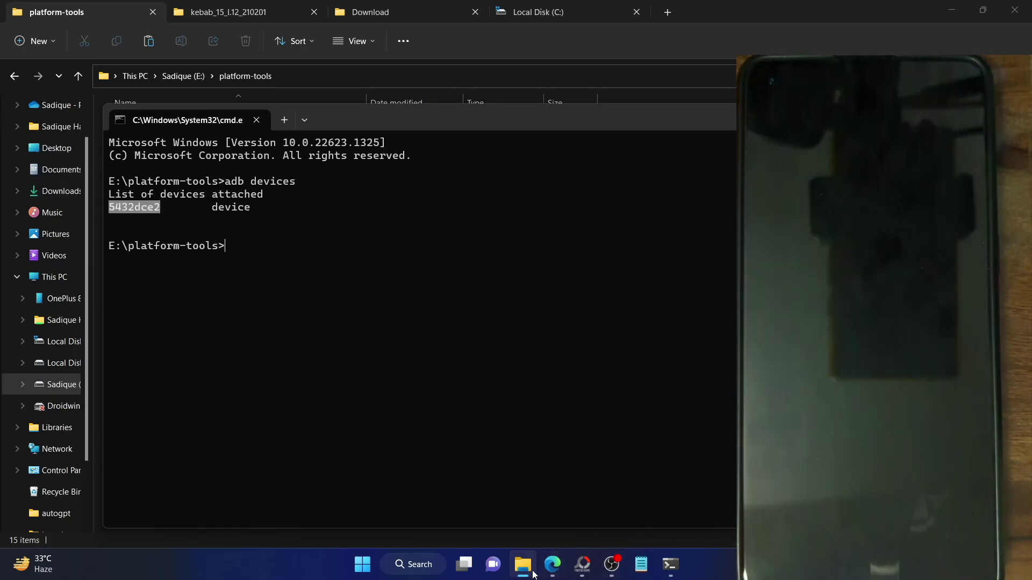
pyautogui.click(552, 565)
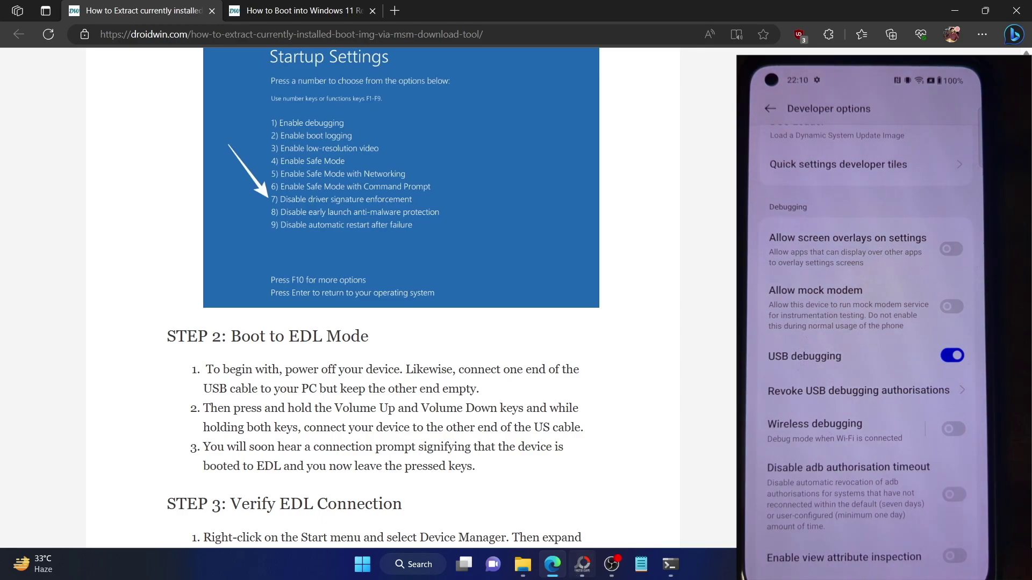
pyautogui.click(534, 562)
pyautogui.click(670, 565)
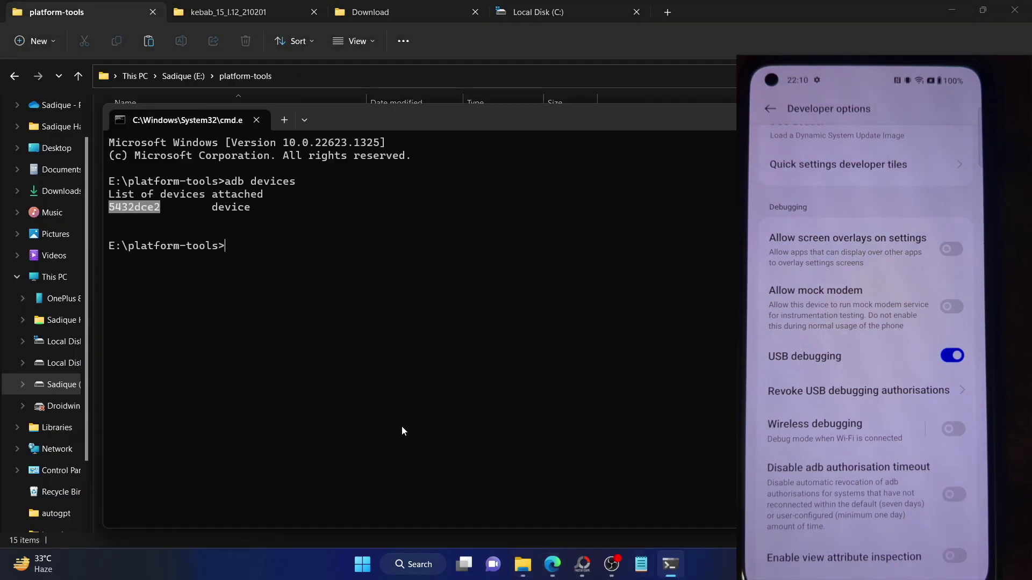
pyautogui.write('adb r')
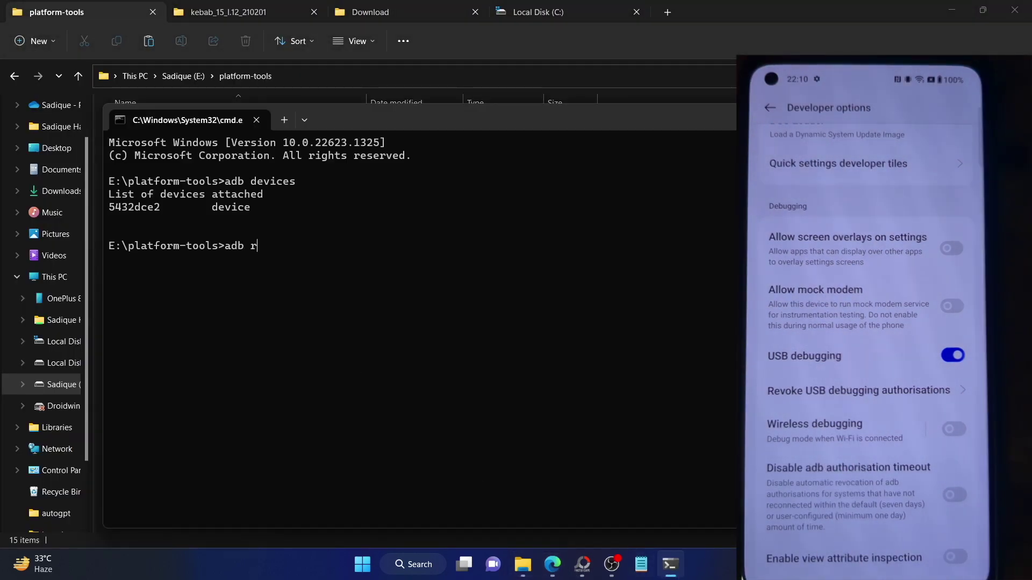
pyautogui.write('eboot edl')
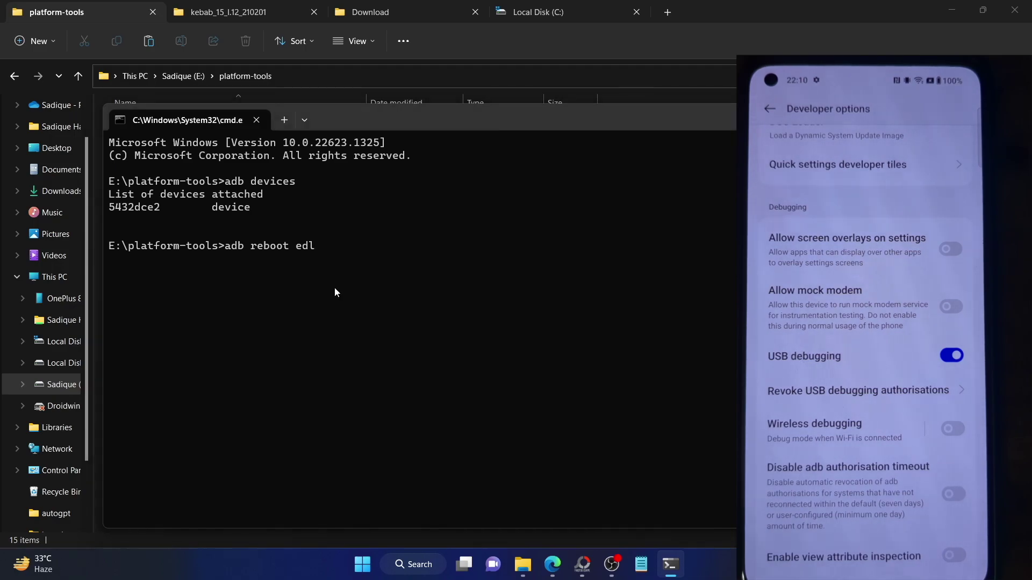
pyautogui.press('super+x')
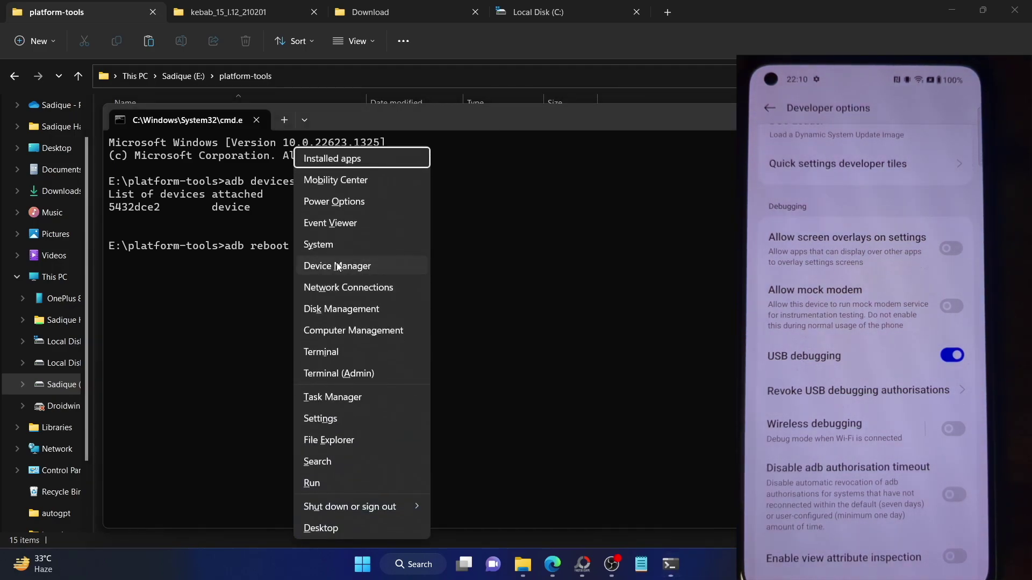
# Open Device Manager from the Win+X menu and move its window beside the folder window.
pyautogui.click(338, 267)
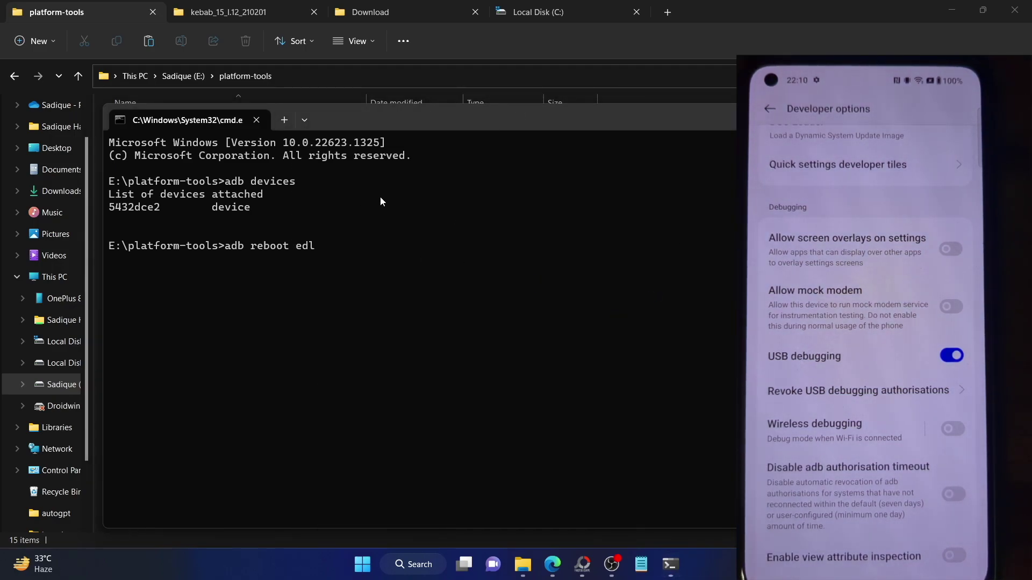
pyautogui.click(547, 564)
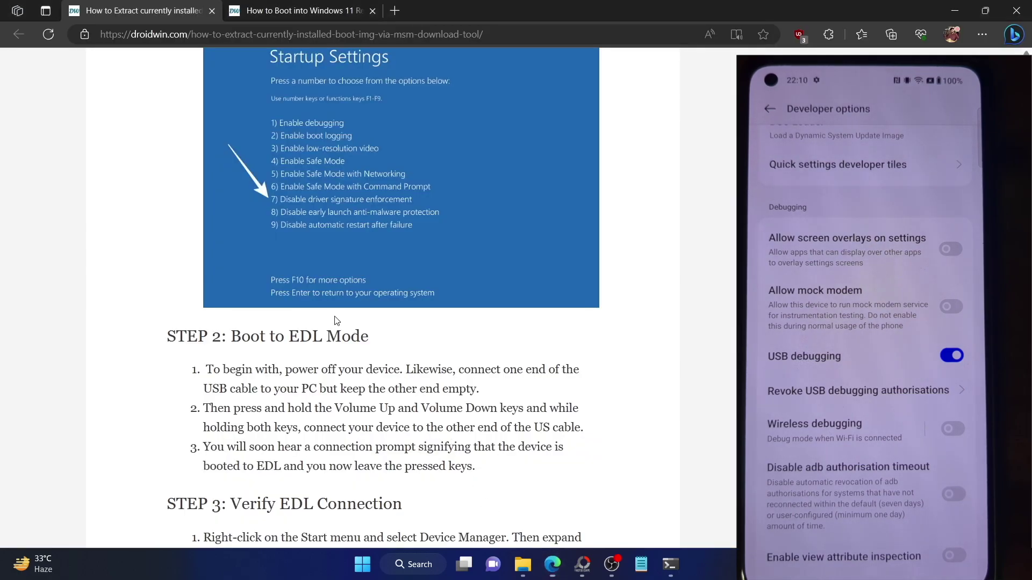
pyautogui.scroll(-5, 337, 317)
pyautogui.scroll(-2, 322, 297)
pyautogui.moveTo(515, 568)
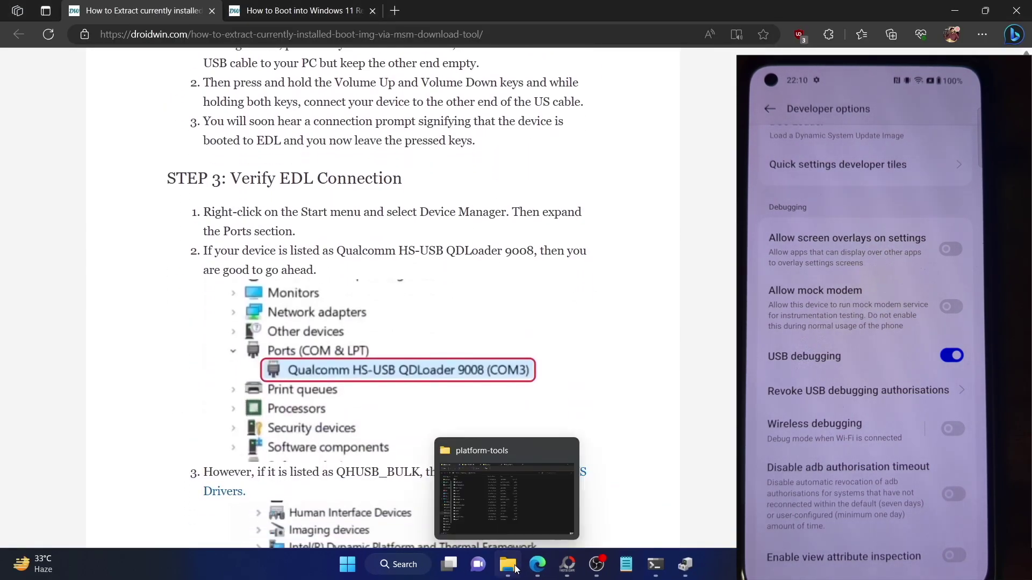
pyautogui.click(515, 568)
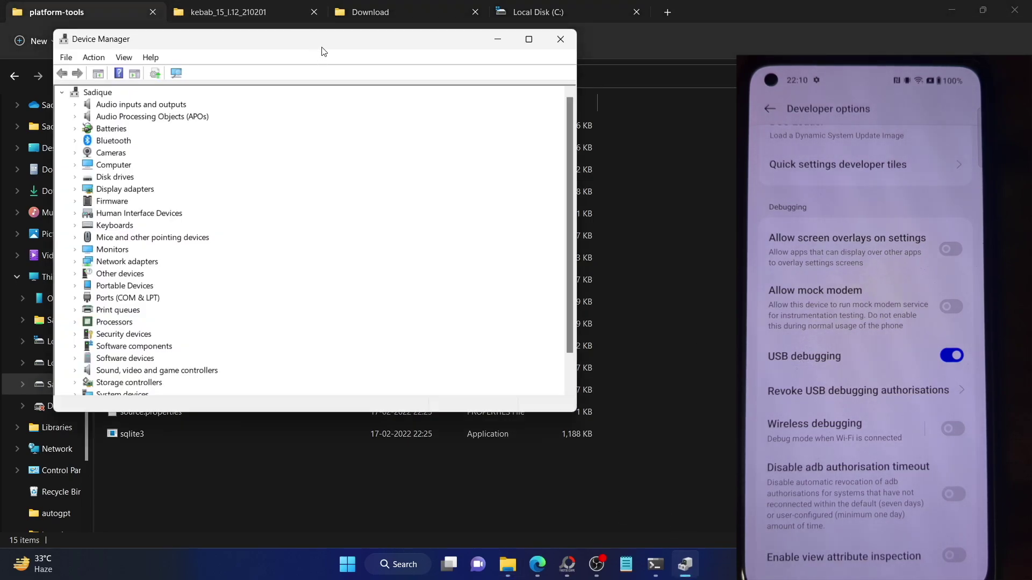
pyautogui.moveTo(324, 51); pyautogui.dragTo(569, 80)
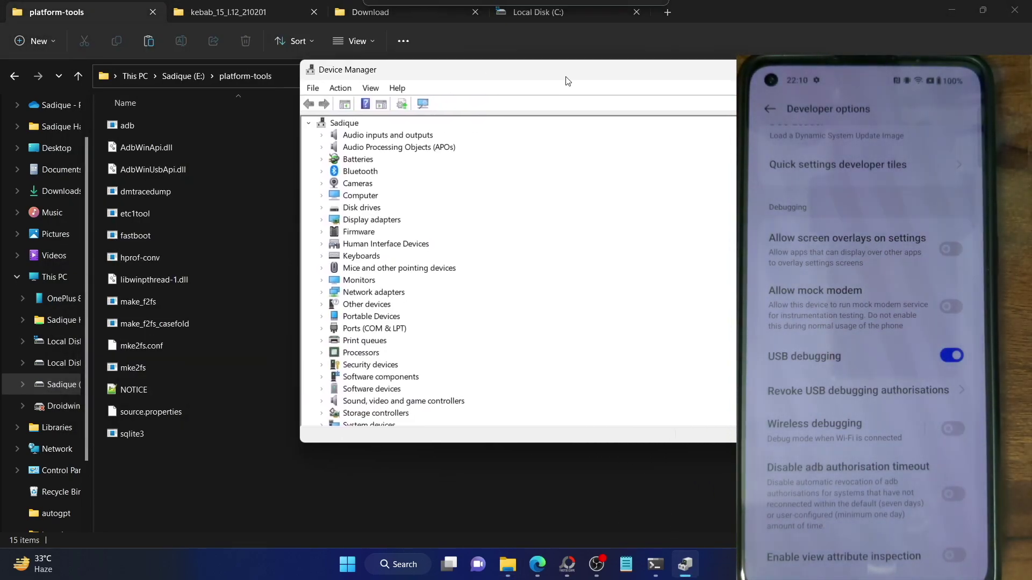
# Expand Ports (COM & LPT), confirm Qualcomm HS-USB QDLoader 9008 (COM6), and return to the EDL guide.
pyautogui.click(322, 328)
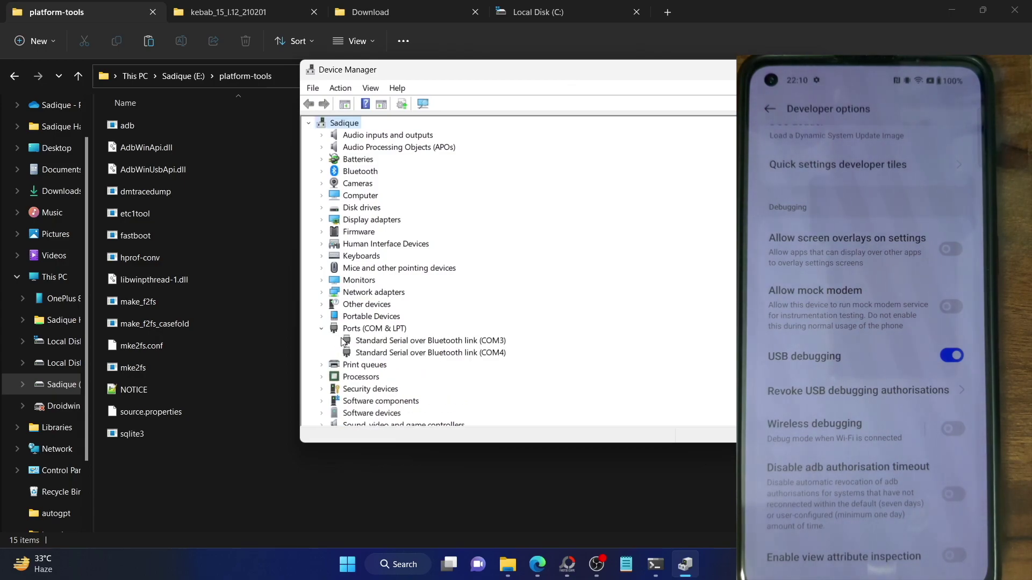
pyautogui.click(655, 564)
pyautogui.click(512, 70)
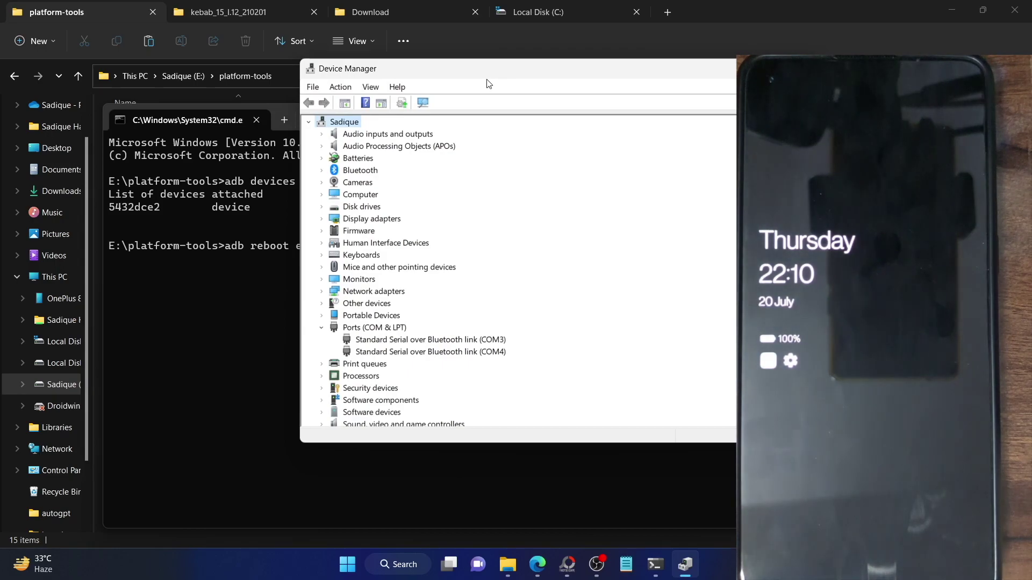
pyautogui.moveTo(475, 74); pyautogui.dragTo(397, 297)
pyautogui.click(380, 259)
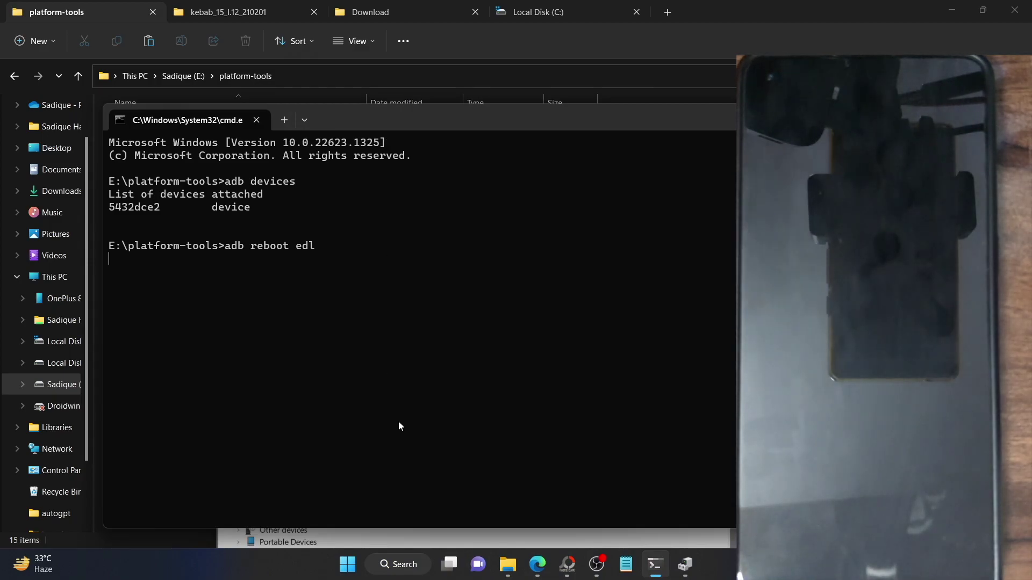
pyautogui.click(441, 537)
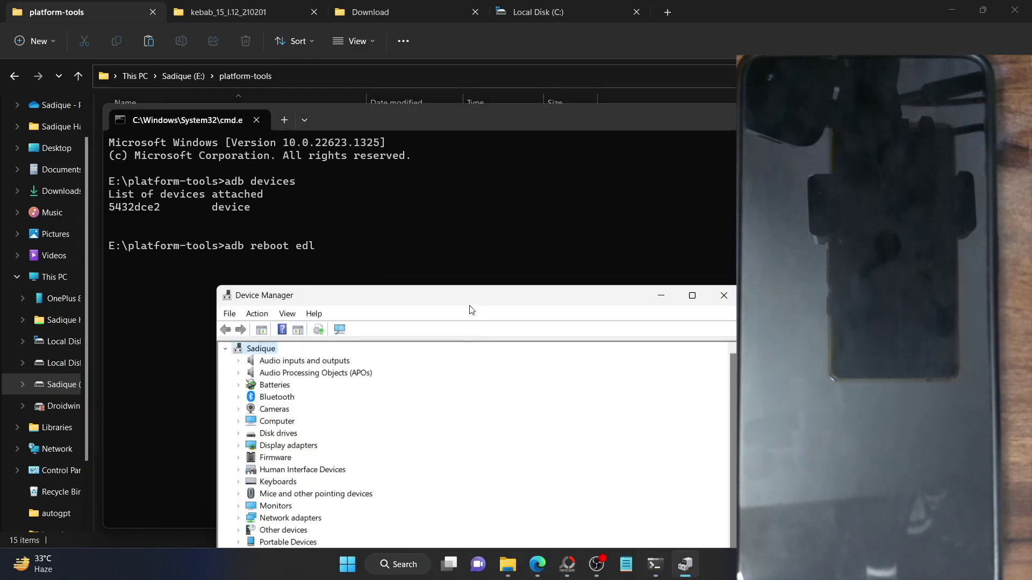
pyautogui.moveTo(470, 301); pyautogui.dragTo(495, 139)
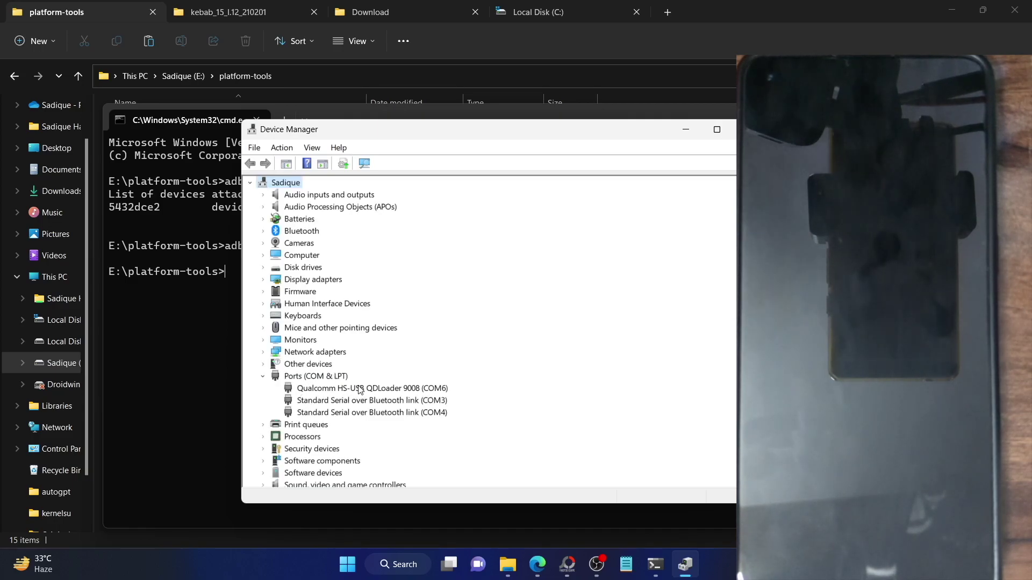
pyautogui.click(355, 391)
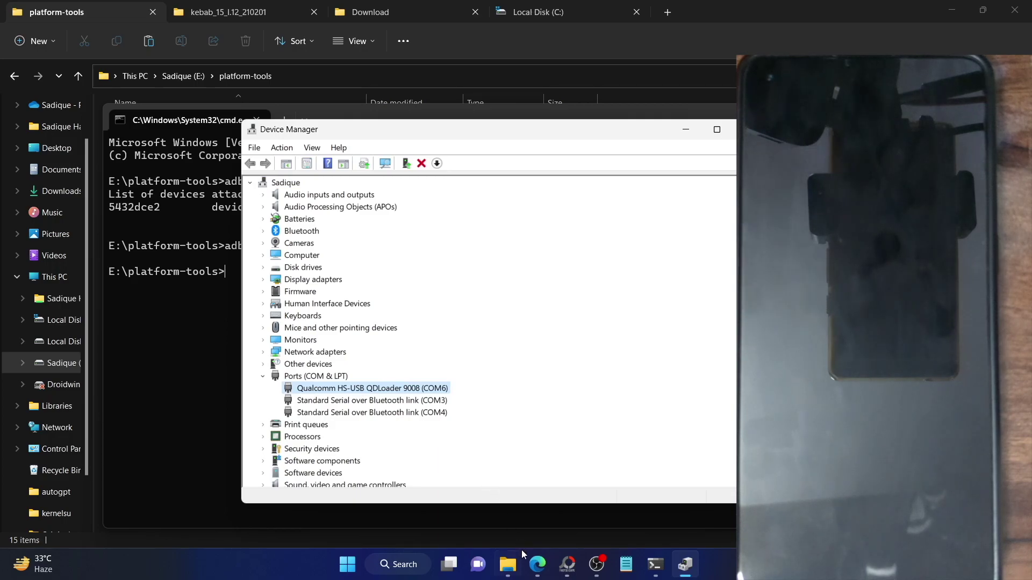
pyautogui.click(537, 574)
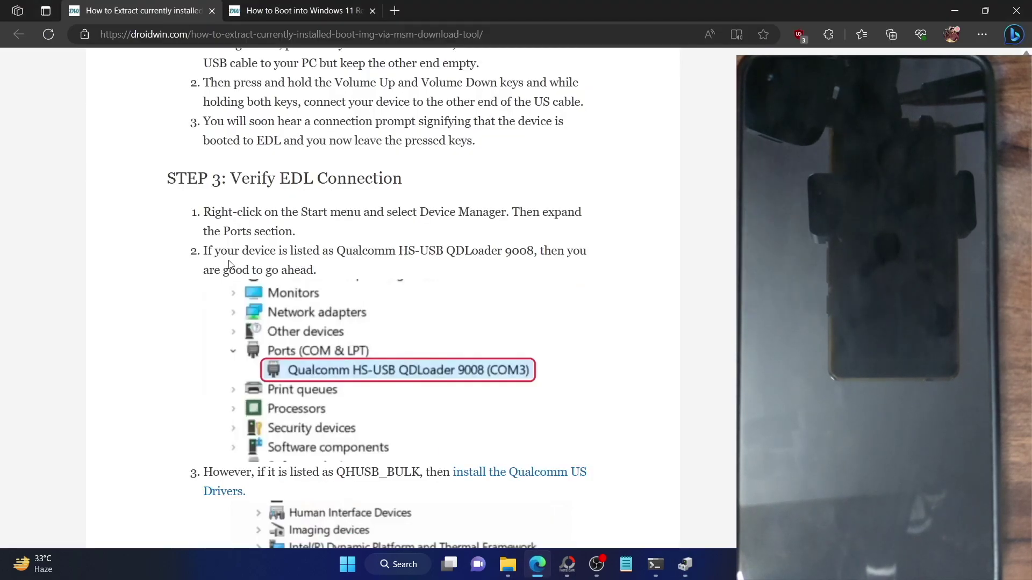
# Read the QHUSB_BULK note, then open the context menu for the 'install the Qualcomm US Drivers' link.
pyautogui.scroll(-3, 228, 263)
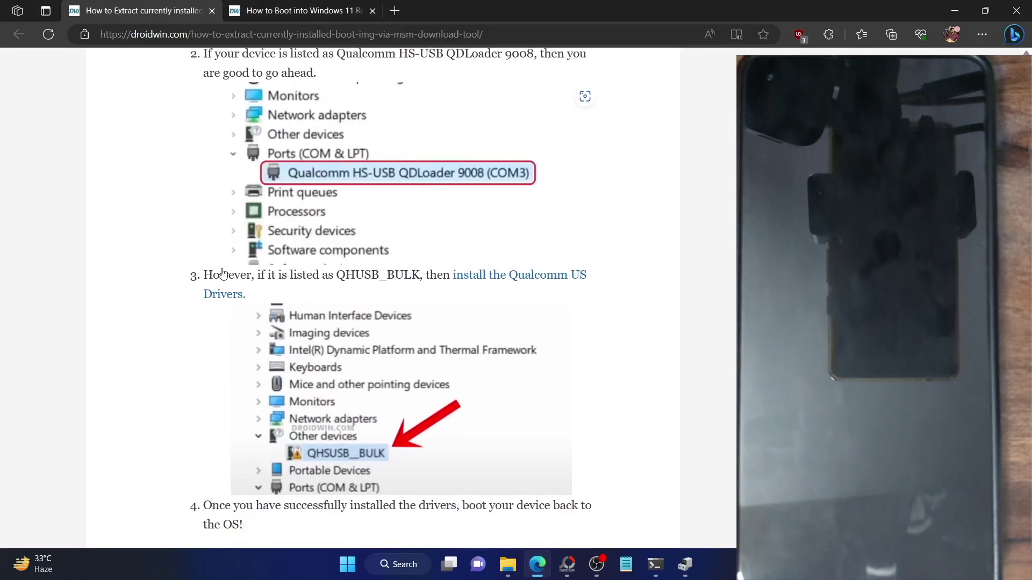
pyautogui.scroll(-1, 223, 274)
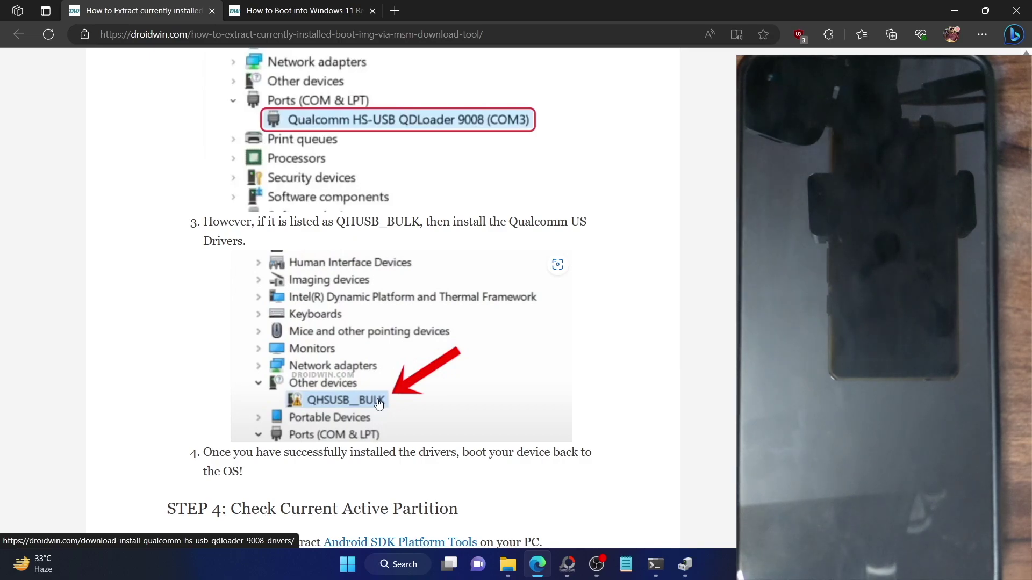
pyautogui.scroll(3, 350, 323)
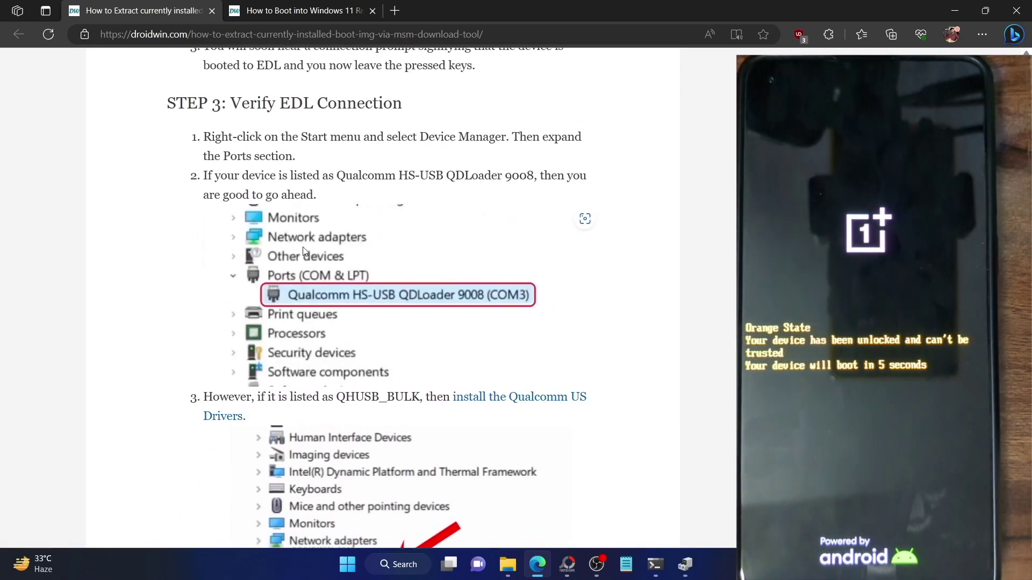
pyautogui.rightClick(571, 398)
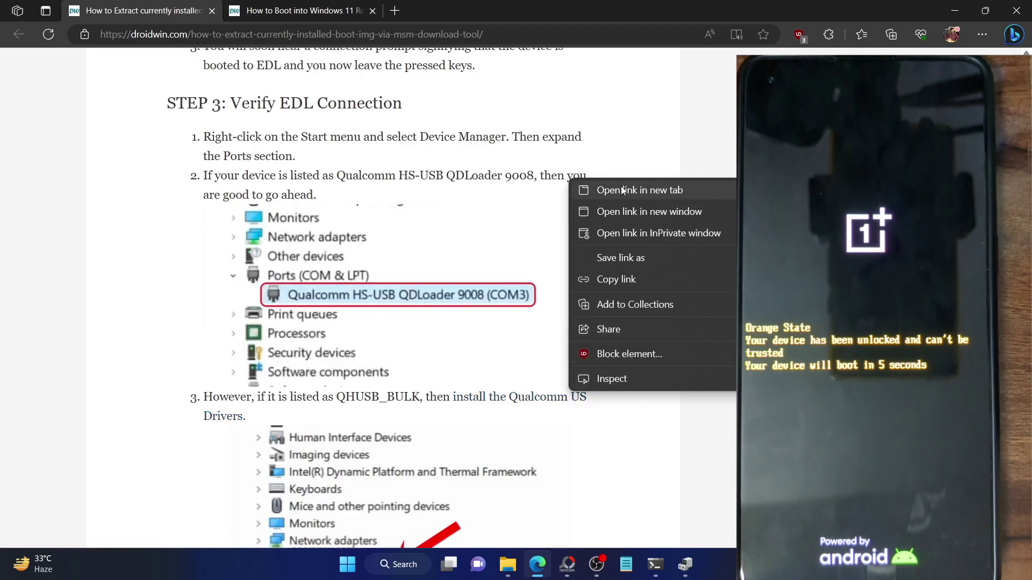
# Open the Qualcomm driver link in a new tab and jump to its Automatic Installation section.
pyautogui.click(556, 140)
pyautogui.click(312, 11)
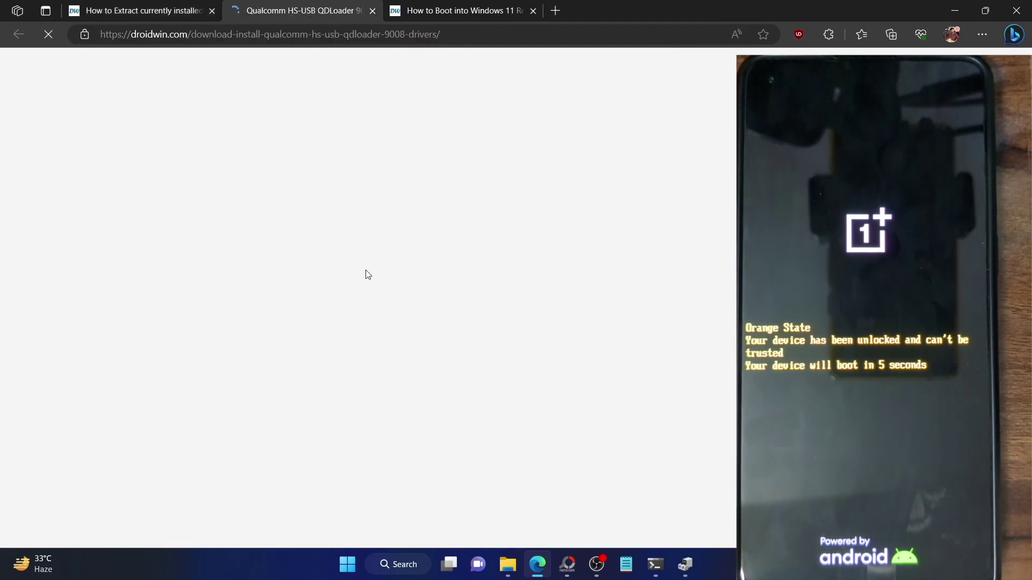
pyautogui.scroll(-10, 375, 291)
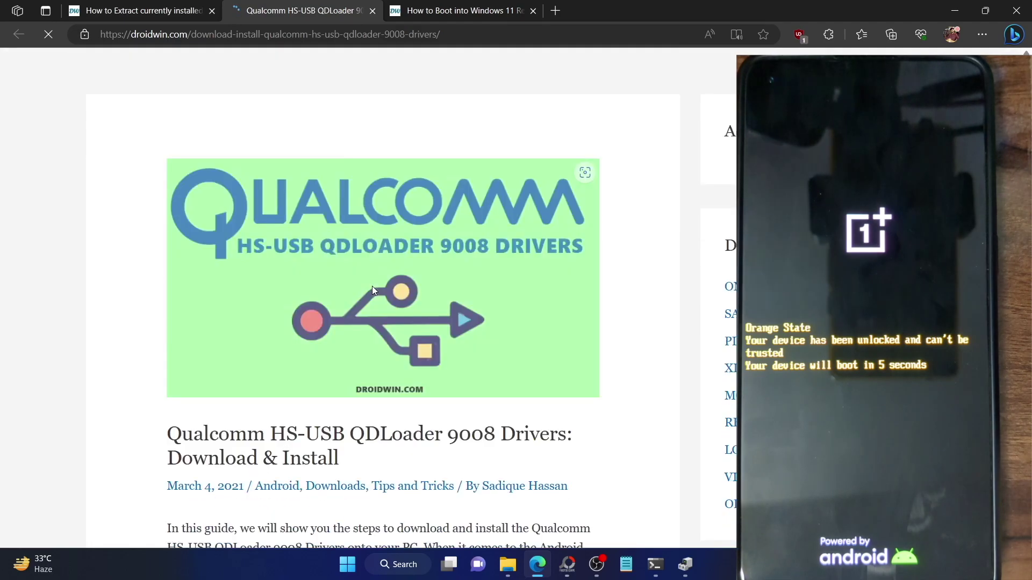
pyautogui.scroll(-7, 375, 291)
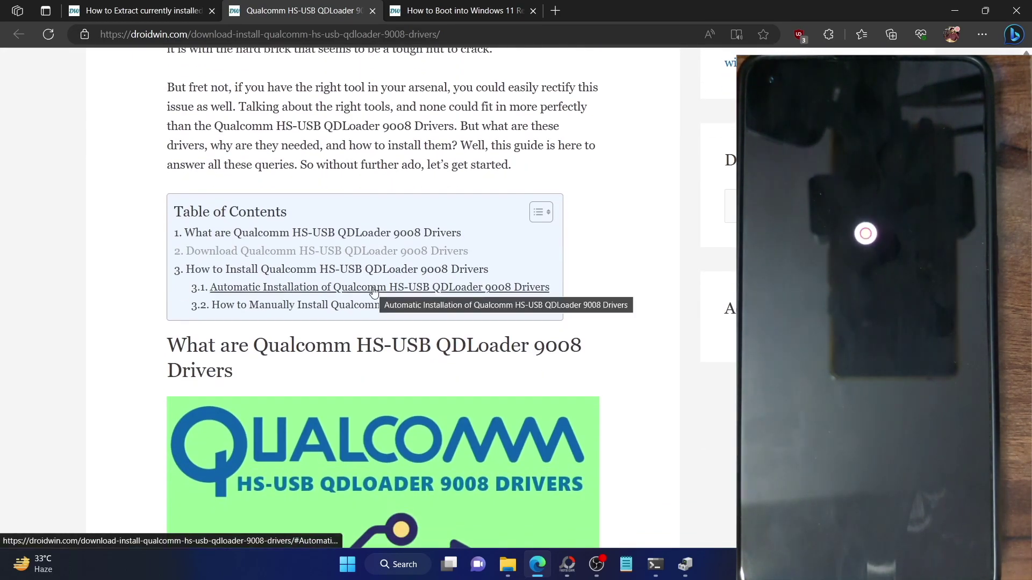
pyautogui.click(375, 289)
# Scroll the driver page down to the manual-install section and highlight its heading.
pyautogui.scroll(3, 375, 291)
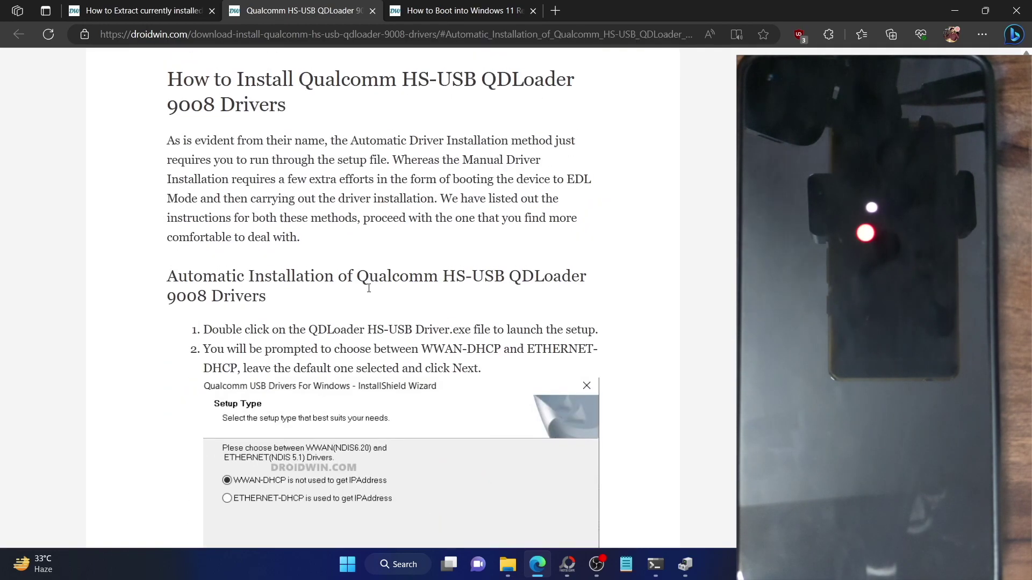
pyautogui.scroll(-1, 354, 356)
pyautogui.scroll(-2, 354, 356)
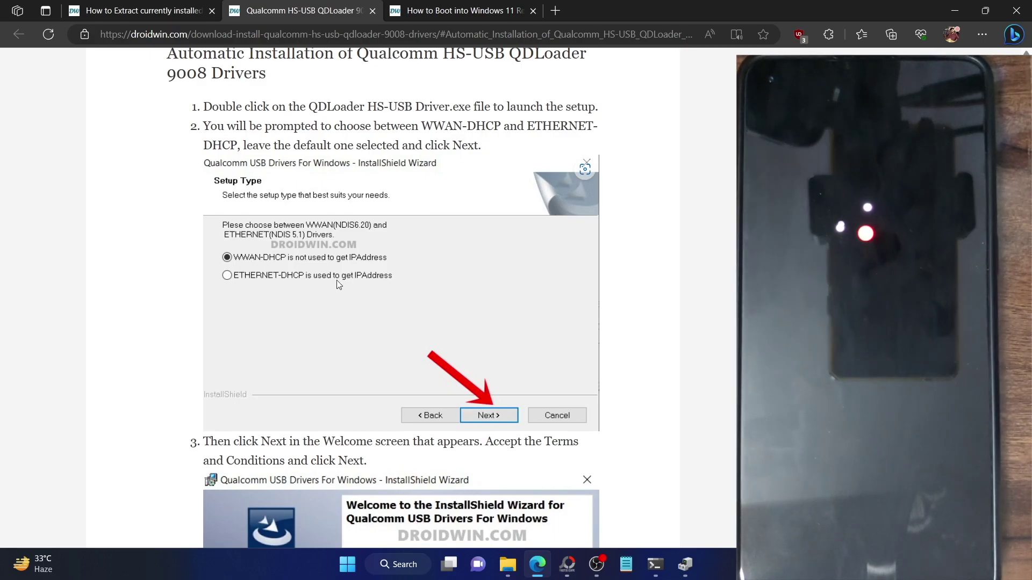
pyautogui.scroll(-8, 336, 279)
pyautogui.scroll(-10, 499, 346)
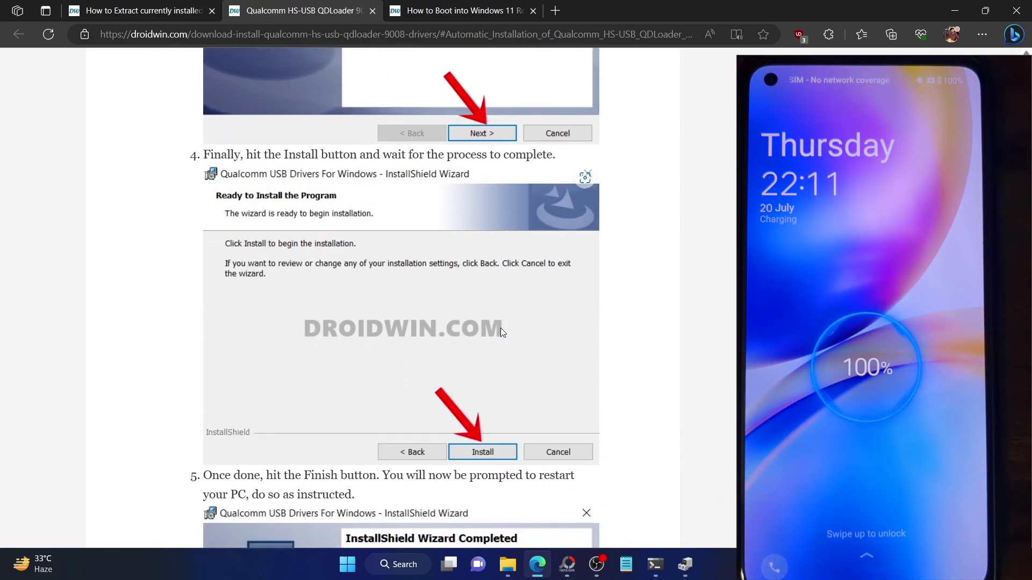
pyautogui.scroll(-2, 482, 363)
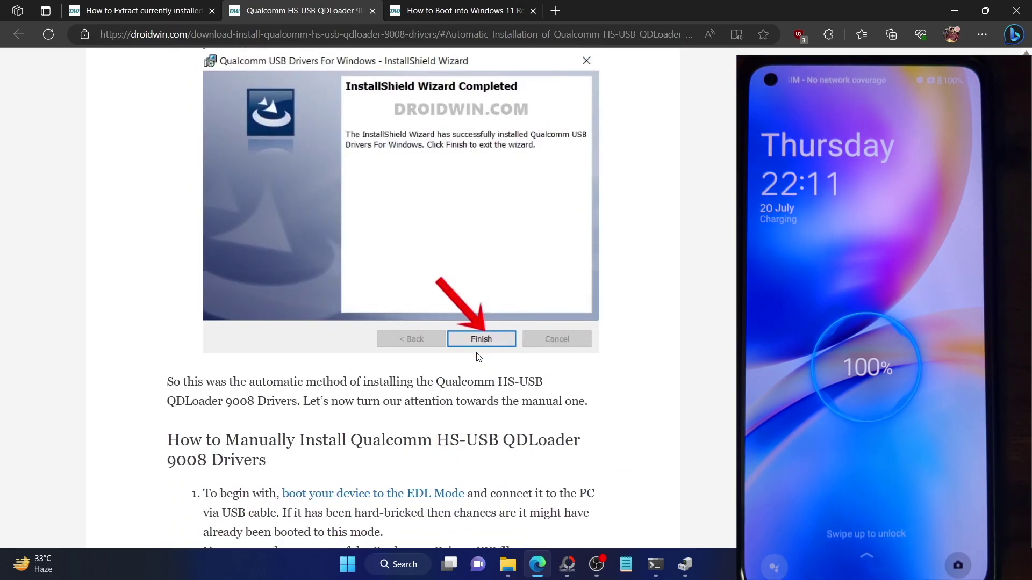
pyautogui.scroll(-3, 207, 310)
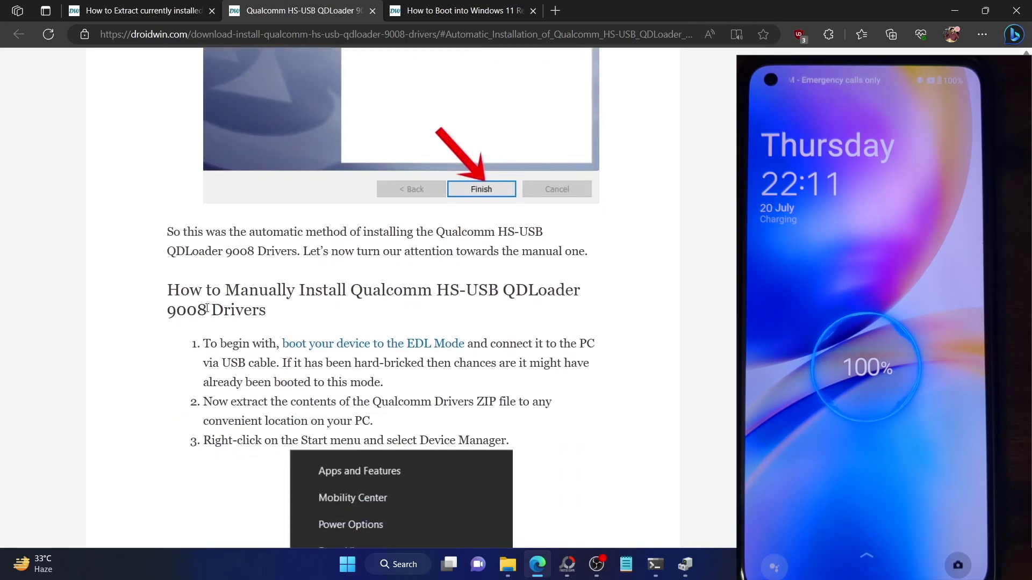
pyautogui.moveTo(228, 284); pyautogui.dragTo(267, 312)
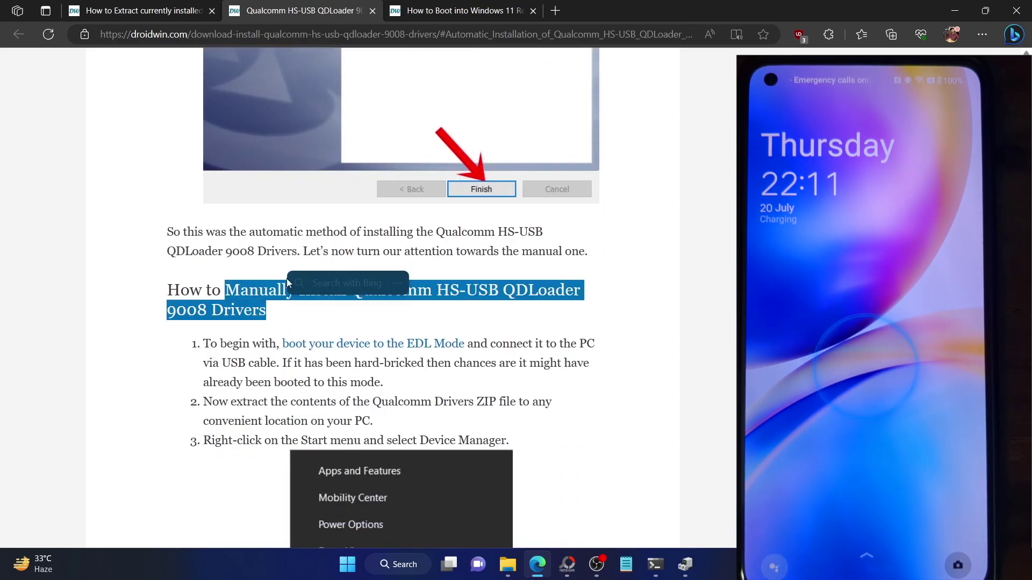
# Select 'qdloader' in the address and 'bit' in 64-bit, then close the Qualcomm driver tab.
pyautogui.click(347, 33)
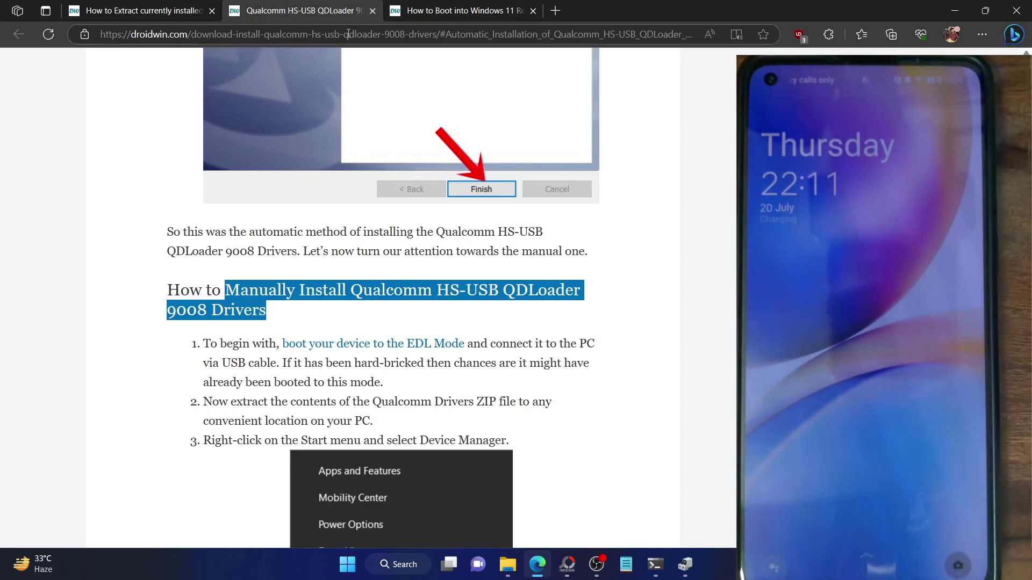
pyautogui.doubleClick(347, 34)
pyautogui.scroll(20, 303, 329)
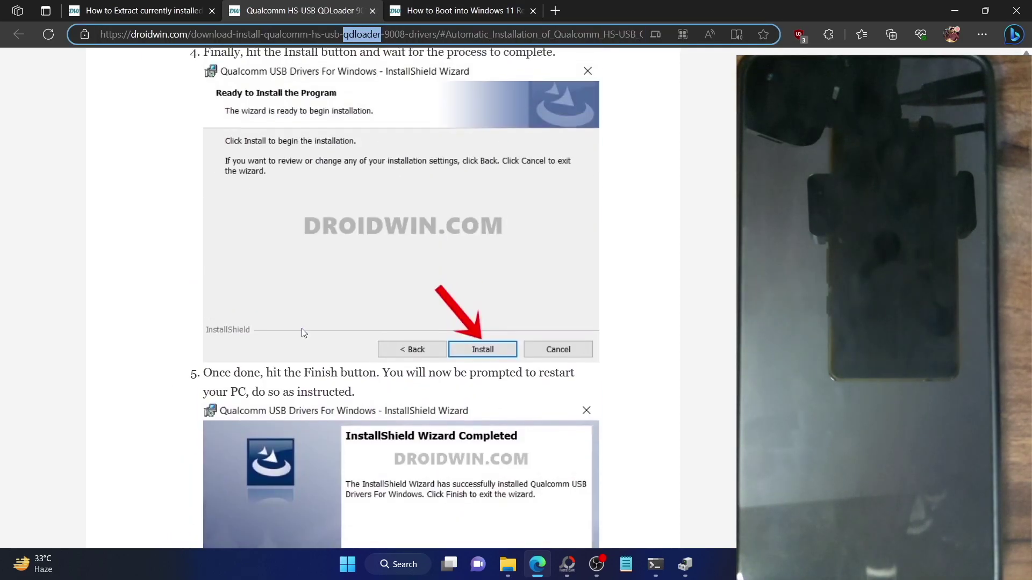
pyautogui.scroll(8, 303, 333)
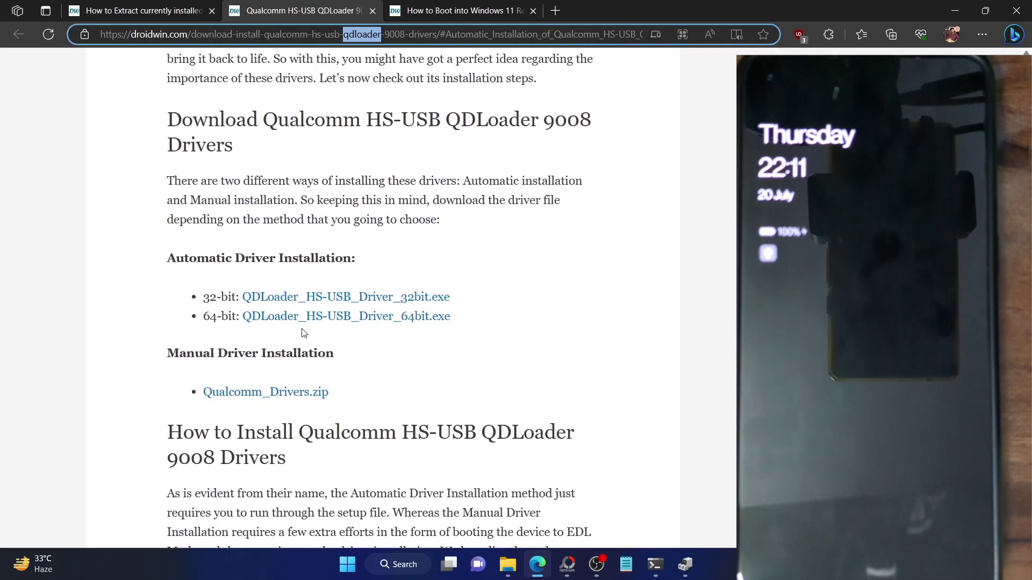
pyautogui.doubleClick(225, 316)
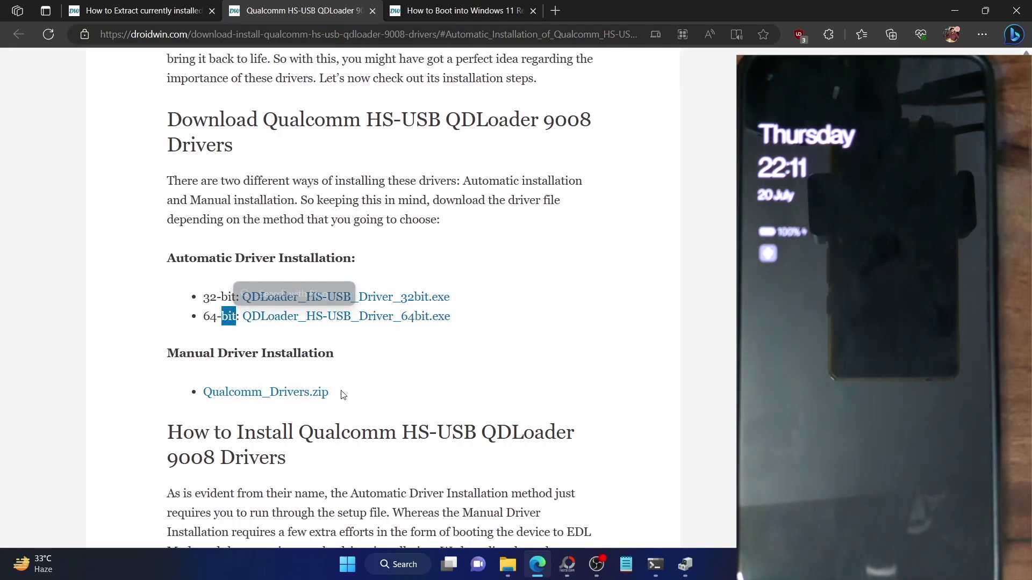
pyautogui.click(418, 399)
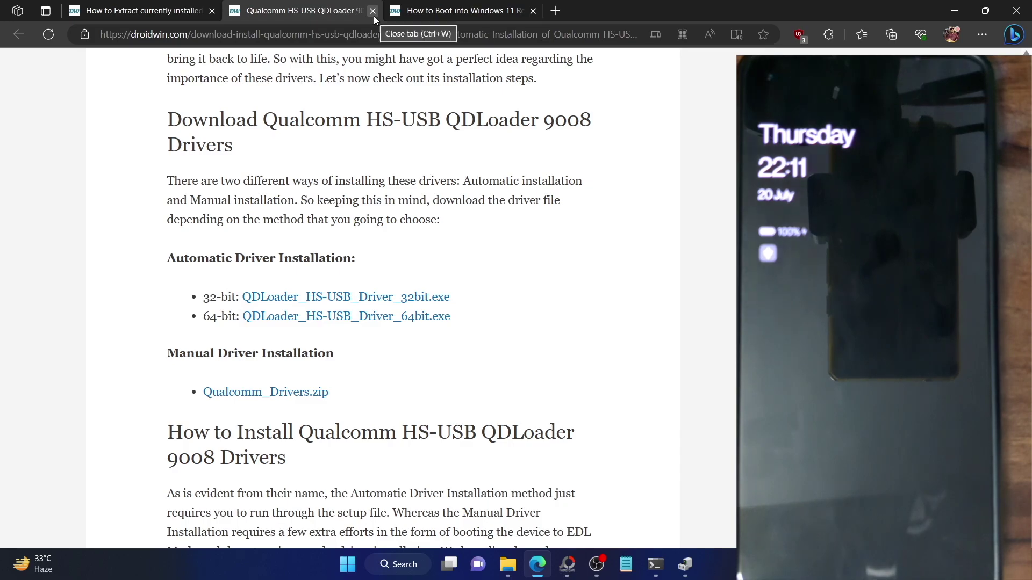
pyautogui.click(373, 15)
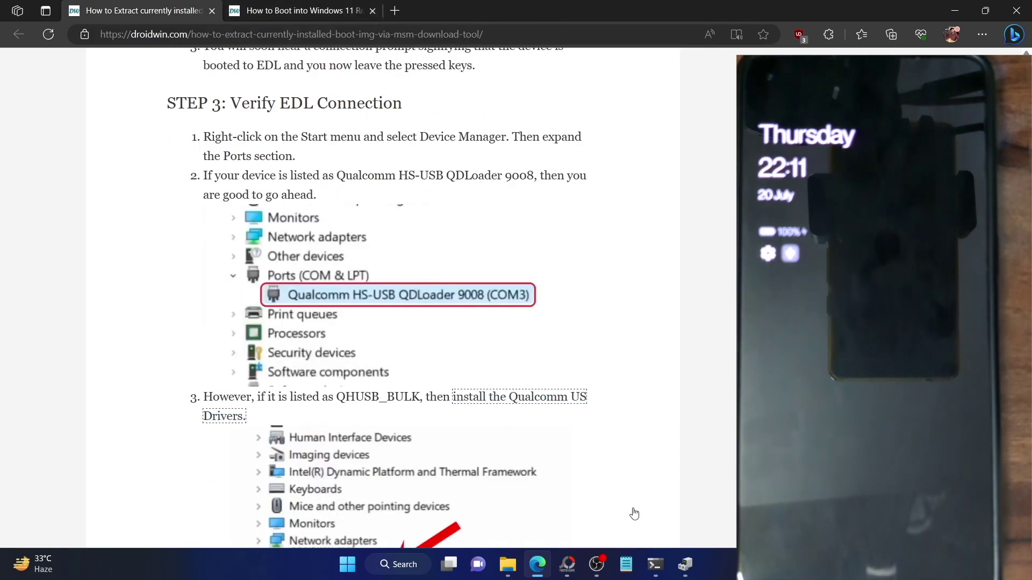
pyautogui.hotkey('alt', 'Tab')
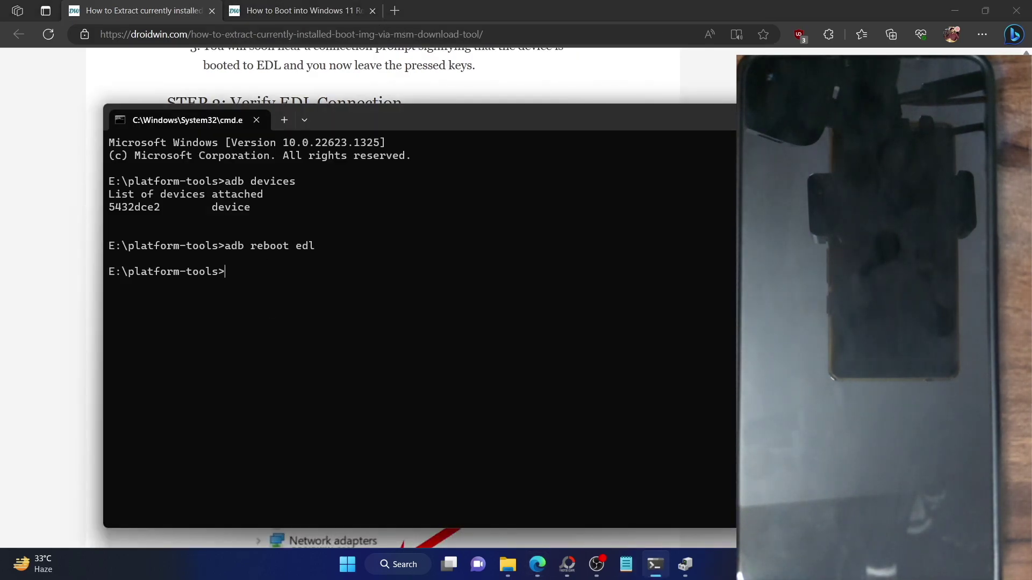
pyautogui.hotkey('alt', 'Tab')
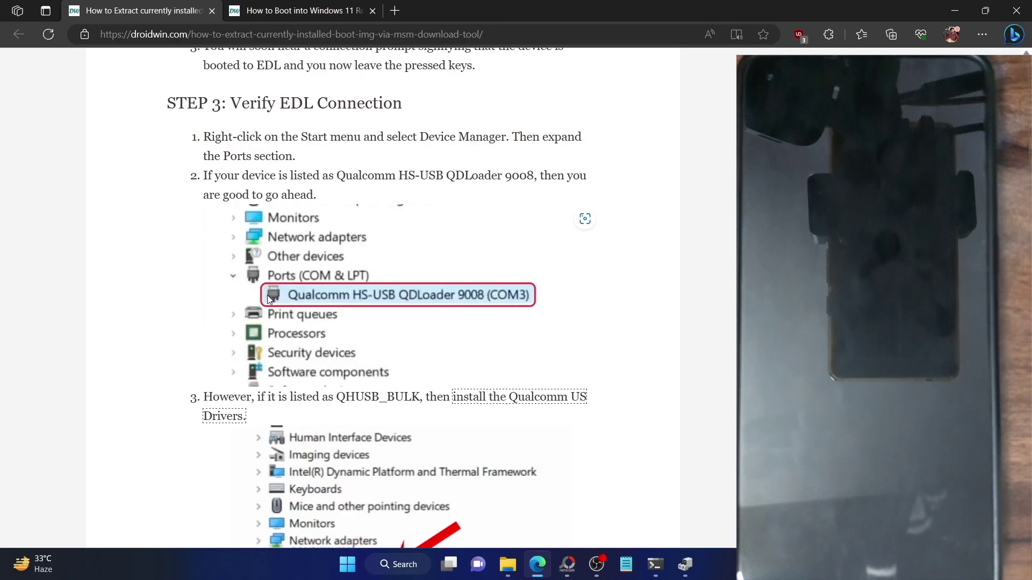
pyautogui.scroll(6, 267, 295)
pyautogui.scroll(5, 267, 295)
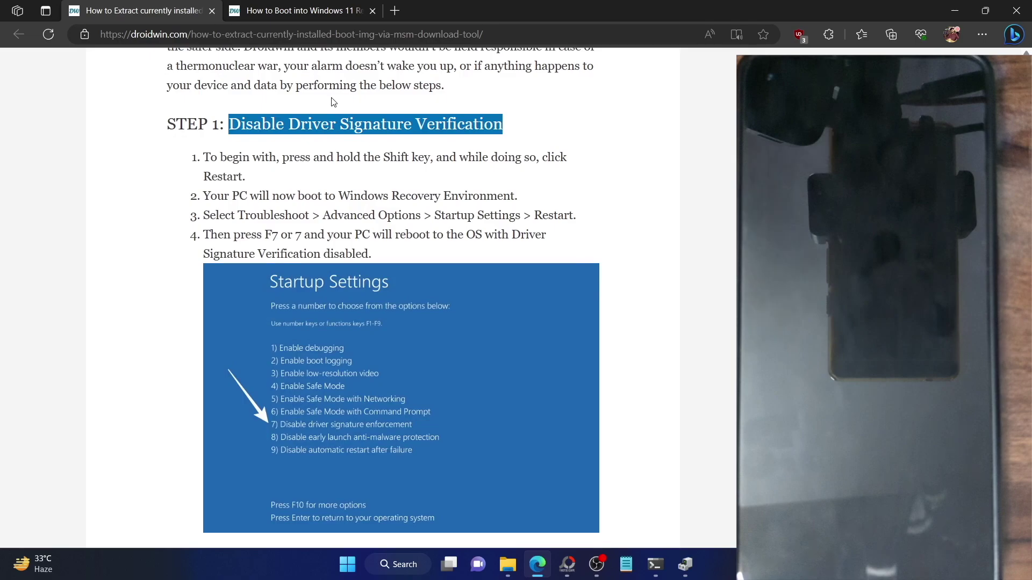
# Select the four STEP 1 instructions, then read down through STEPs 2 and 3 to STEP 4.
pyautogui.click(316, 156)
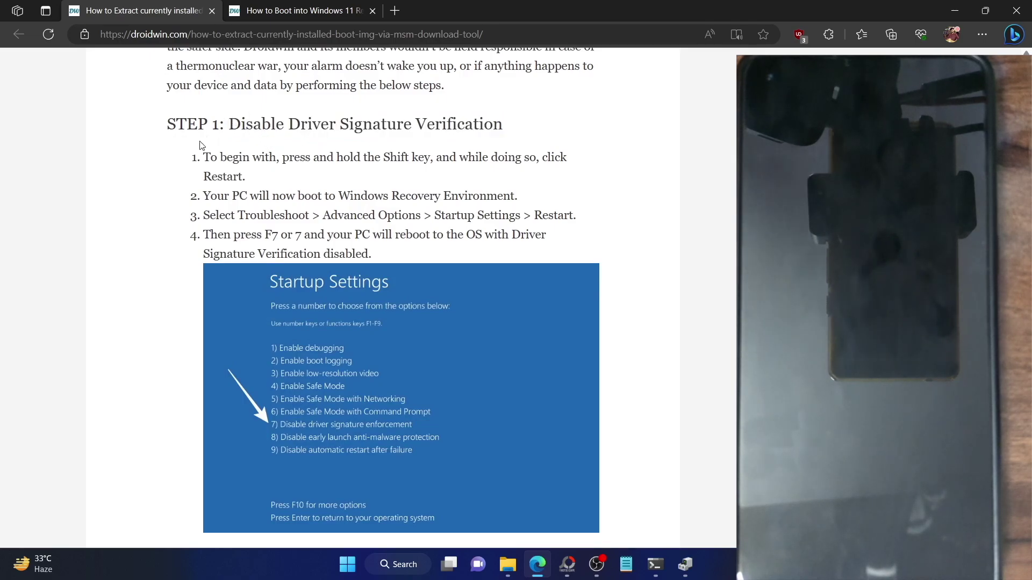
pyautogui.moveTo(202, 151); pyautogui.dragTo(372, 254)
pyautogui.moveTo(296, 128); pyautogui.dragTo(503, 125)
pyautogui.scroll(-5, 401, 185)
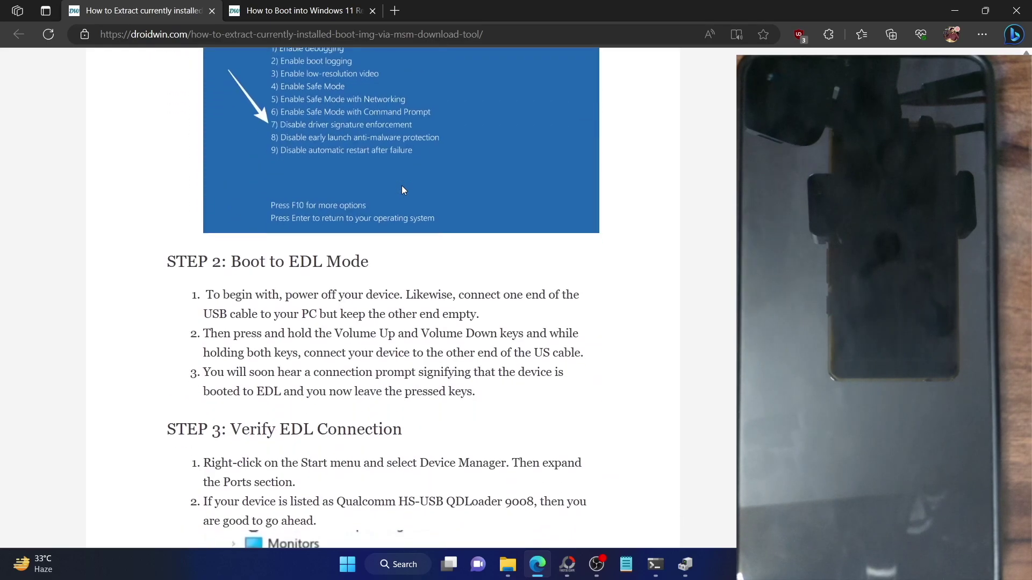
pyautogui.scroll(-3, 401, 185)
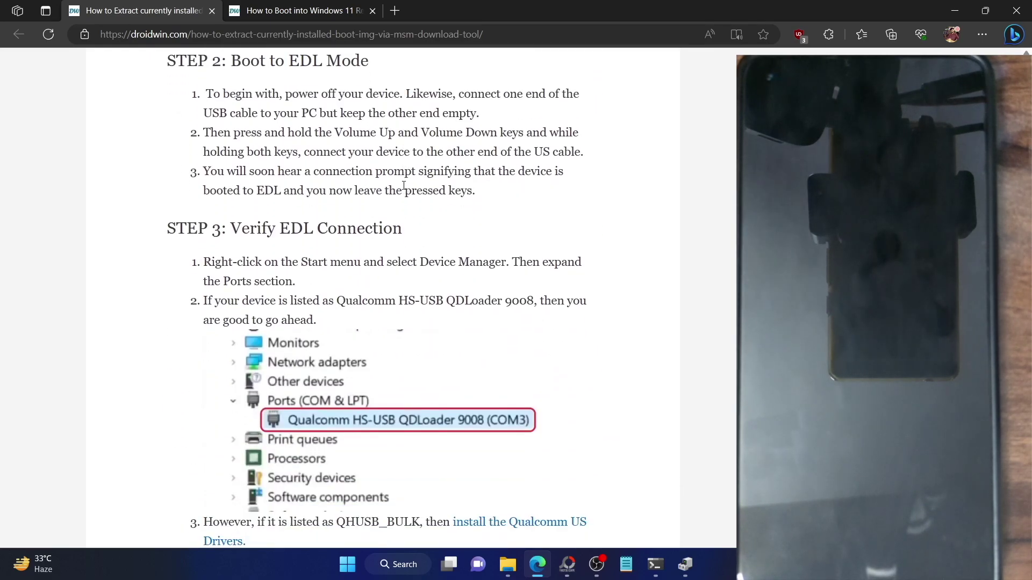
pyautogui.scroll(-1, 404, 186)
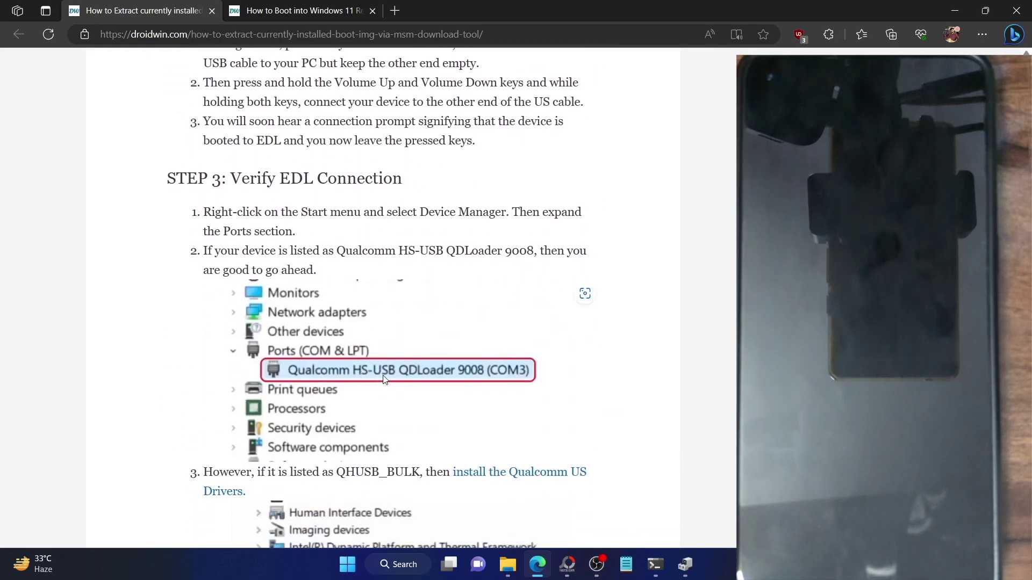
pyautogui.scroll(-3, 396, 317)
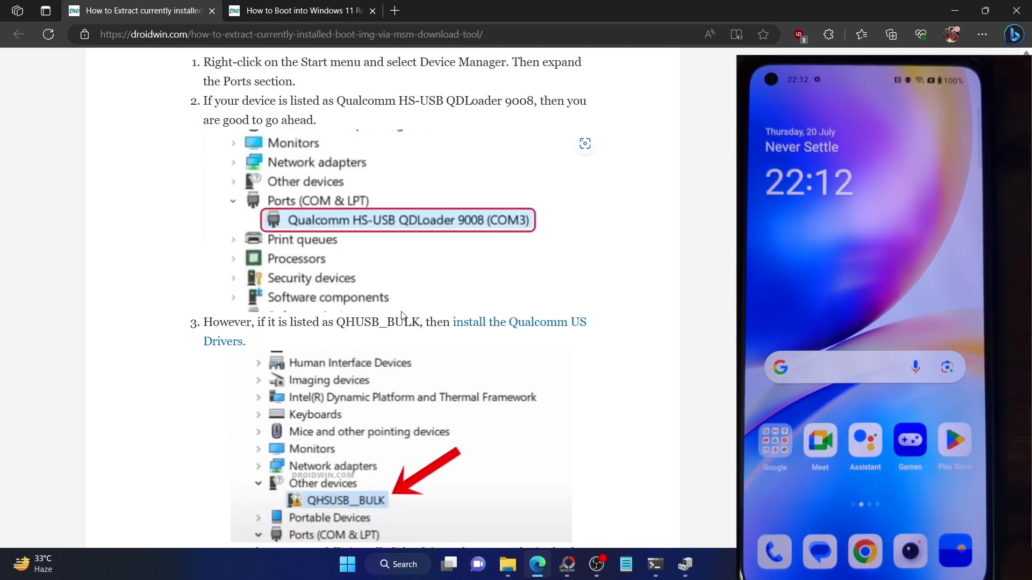
pyautogui.scroll(-6, 369, 308)
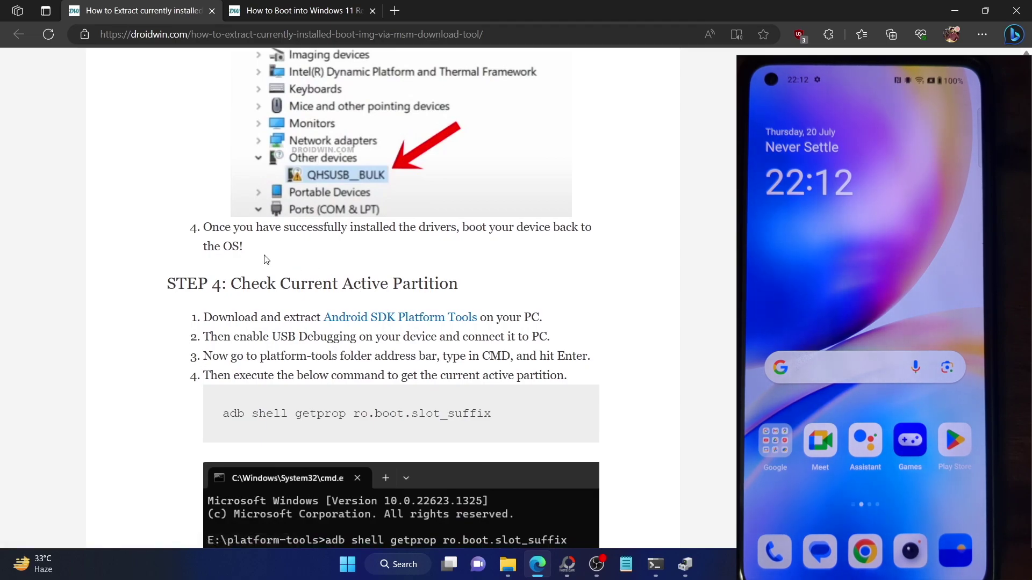
pyautogui.scroll(-1, 266, 260)
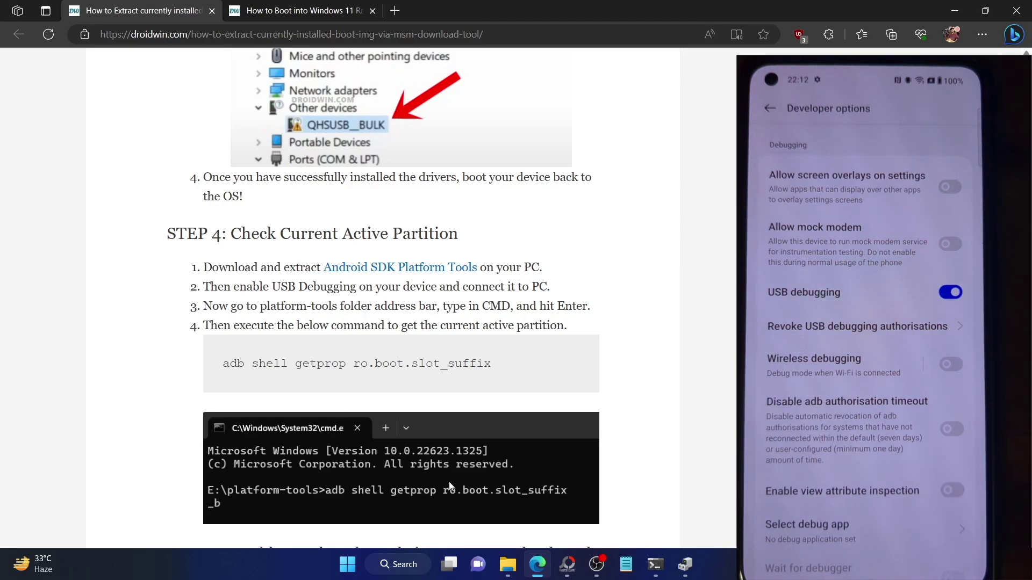
# Copy the guide's 'adb shell getprop ro.boot.slot_suffix' command, run it in Command Prompt, and copy the _b result.
pyautogui.tripleClick(442, 370)
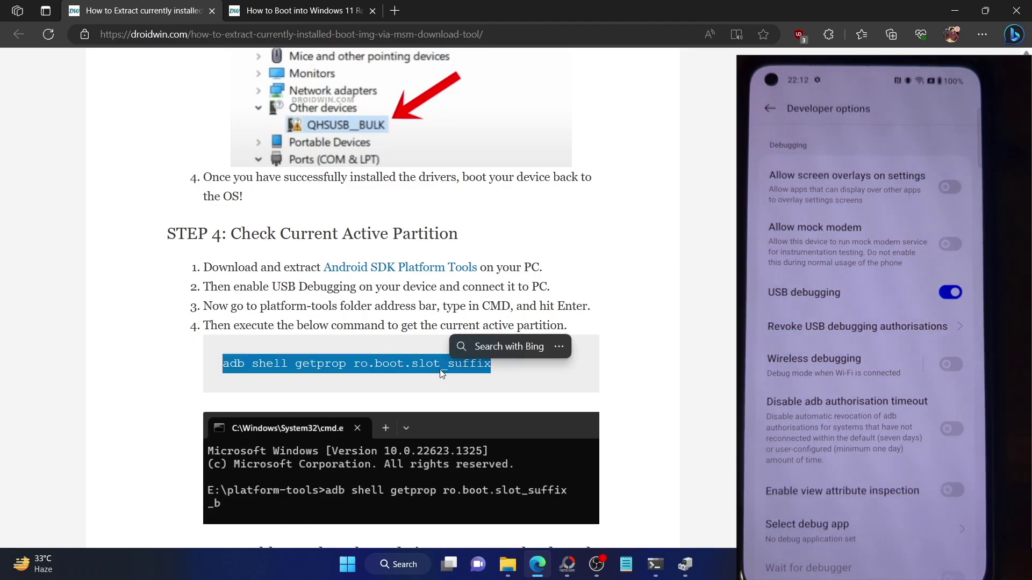
pyautogui.rightClick(441, 372)
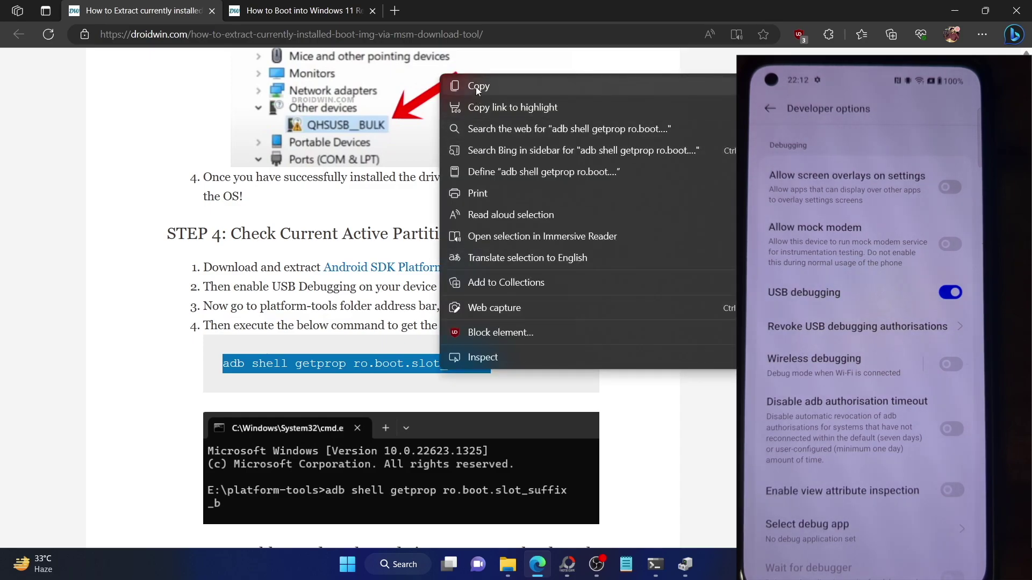
pyautogui.click(475, 86)
pyautogui.click(508, 564)
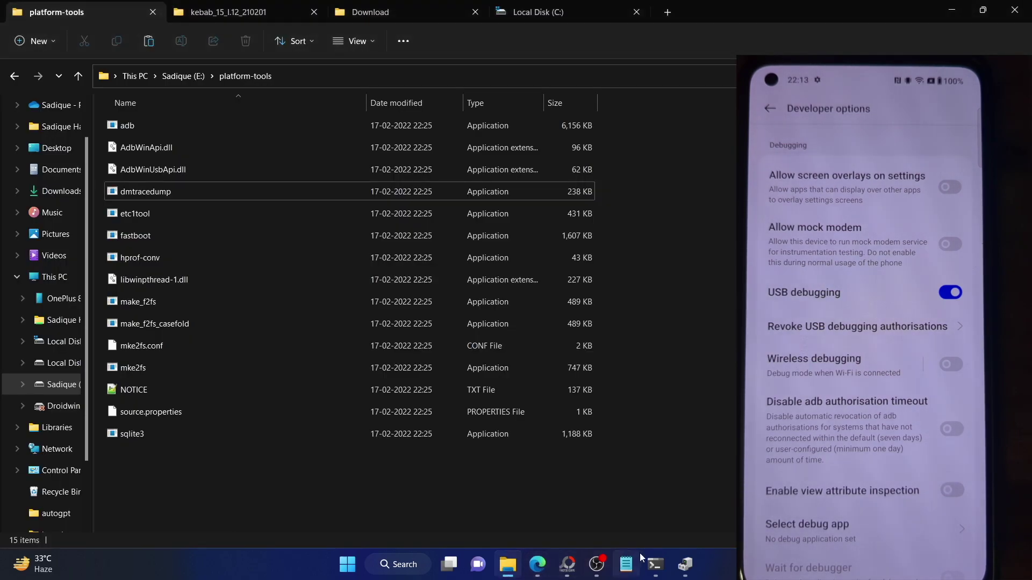
pyautogui.click(656, 565)
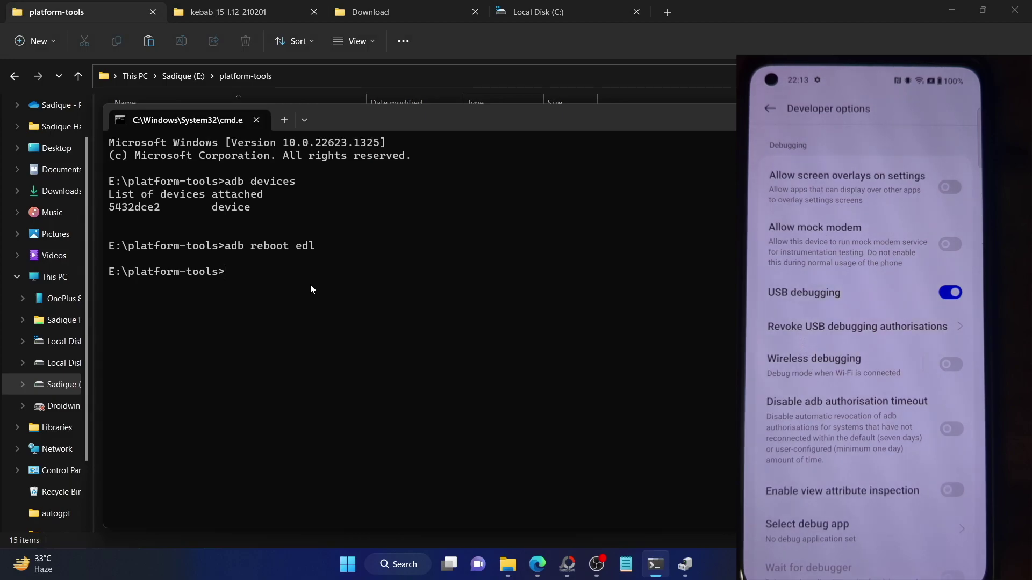
pyautogui.hotkey('ctrl', 'v')
pyautogui.press('Return')
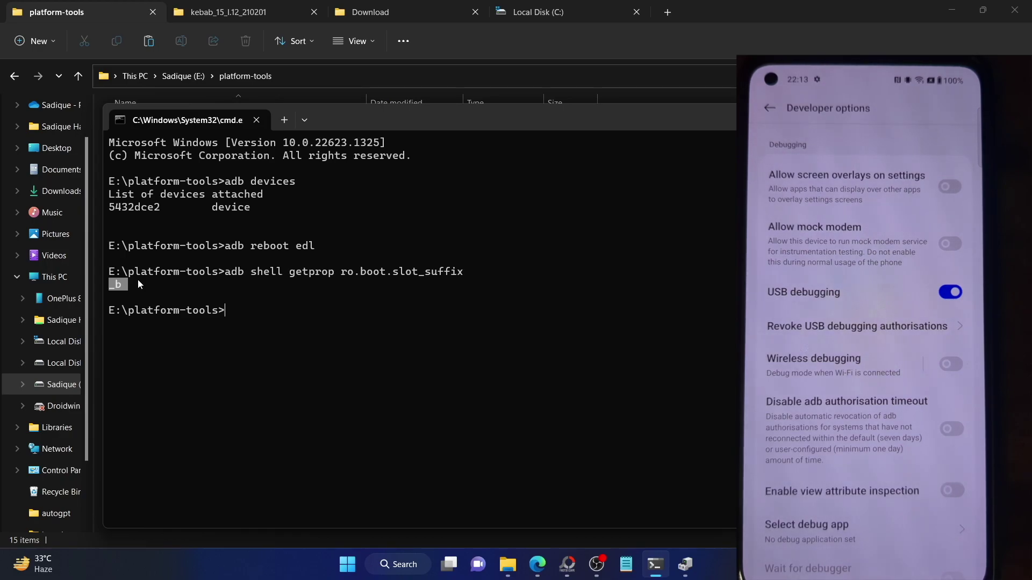
pyautogui.hotkey('ctrl', 'c')
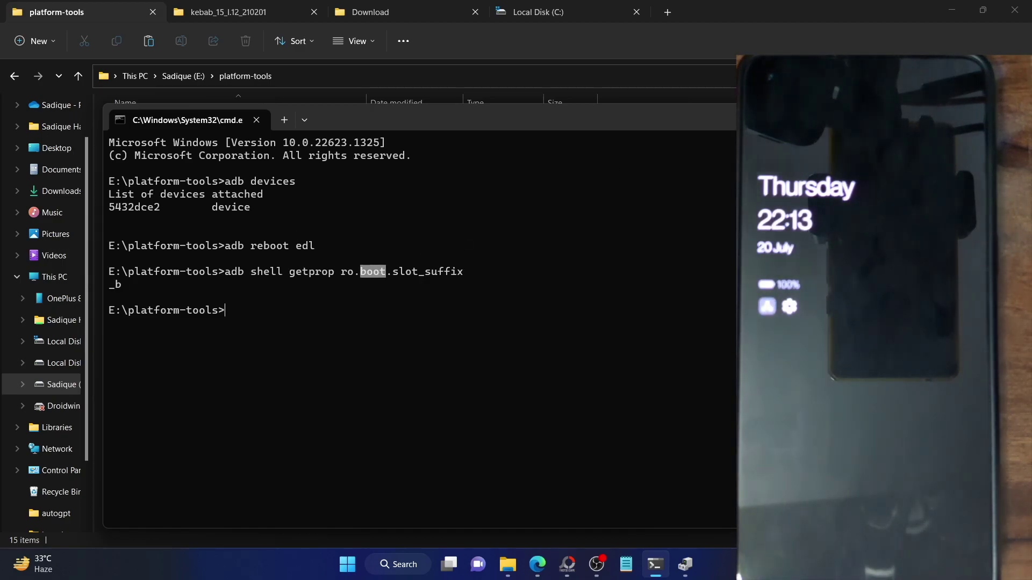
pyautogui.hotkey('alt', 'Tab')
# Open the guide's MSM Download Tool link in a new tab and view it.
pyautogui.click(529, 571)
pyautogui.scroll(-3, 315, 291)
pyautogui.scroll(-2, 306, 295)
pyautogui.scroll(-2, 305, 295)
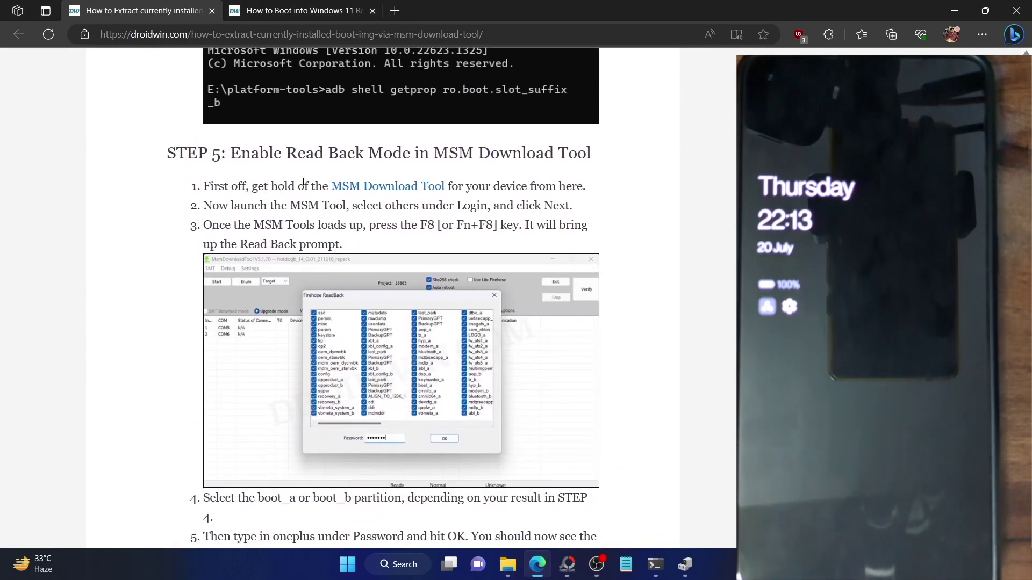
pyautogui.rightClick(377, 188)
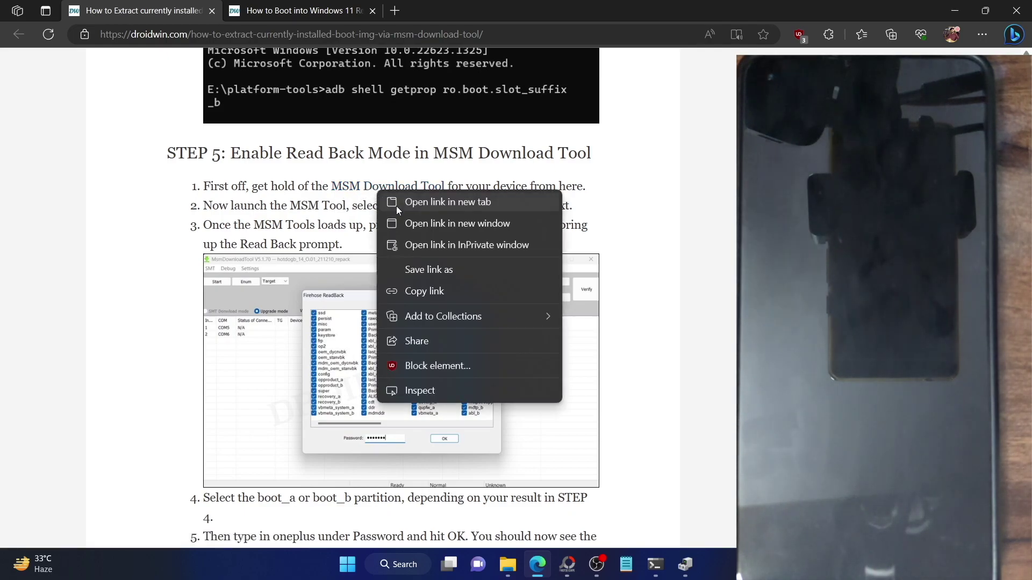
pyautogui.click(397, 209)
pyautogui.click(343, 10)
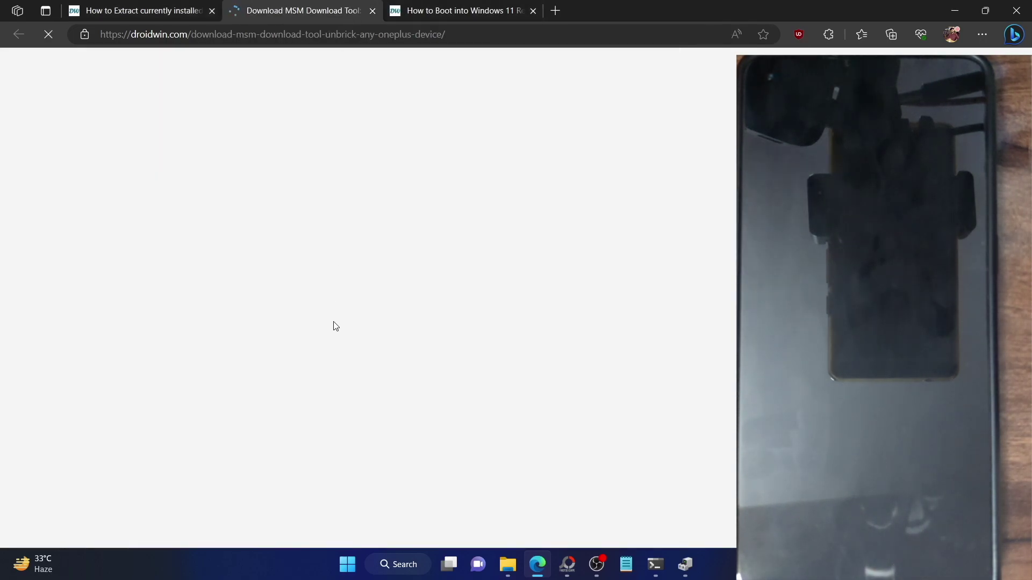
# Browse the MSM page's contents from OnePlus 1 to Nord 200, then return to the extraction guide.
pyautogui.scroll(-5, 333, 317)
pyautogui.scroll(-8, 332, 309)
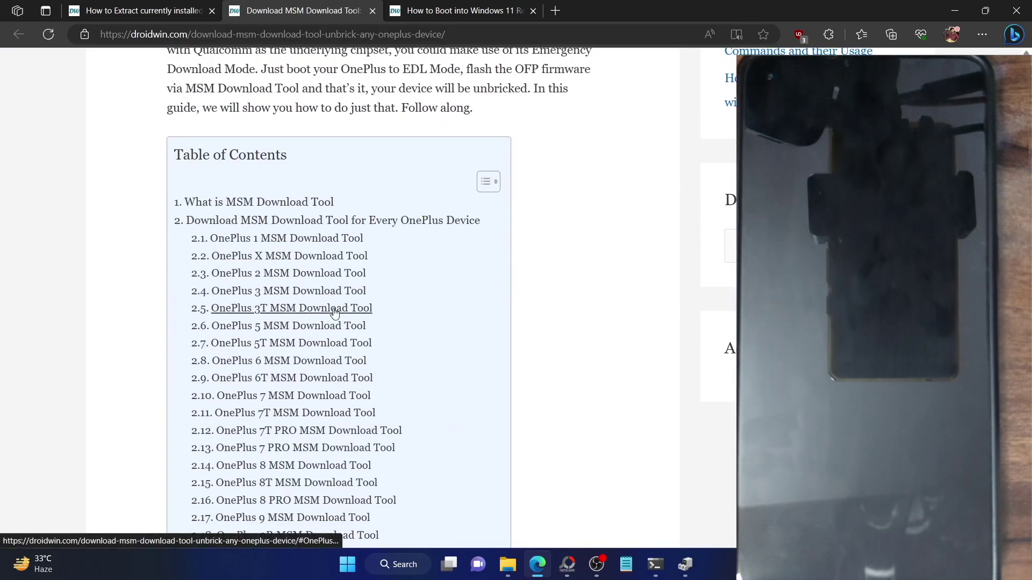
pyautogui.scroll(-4, 333, 312)
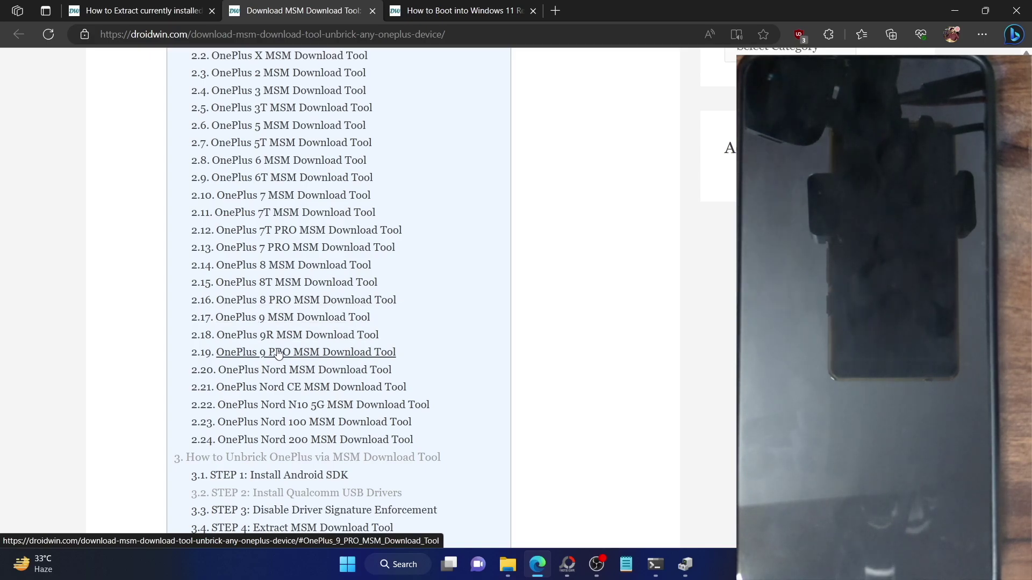
pyautogui.scroll(-2, 278, 355)
pyautogui.scroll(1, 422, 290)
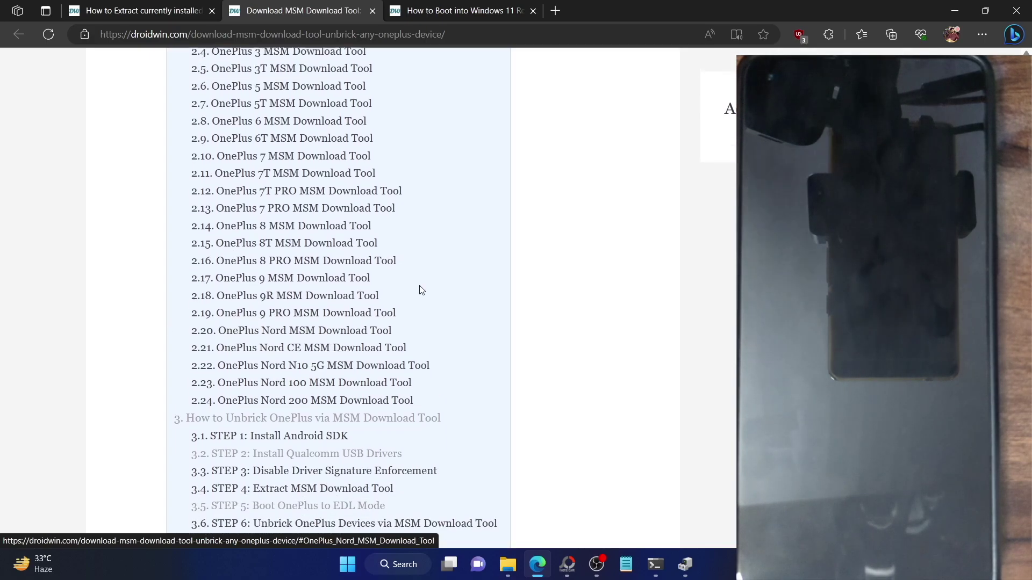
pyautogui.scroll(2, 422, 290)
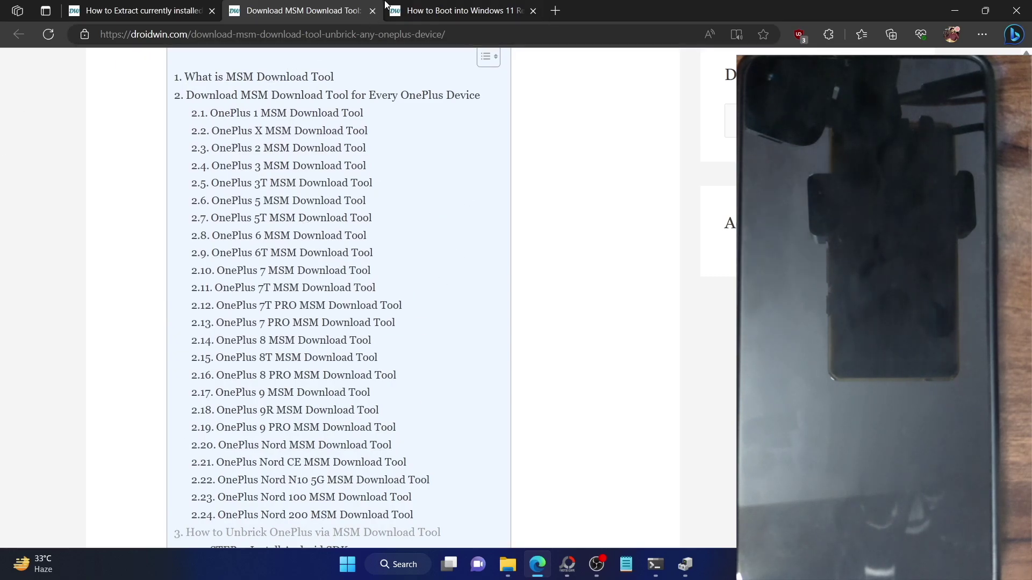
pyautogui.click(109, 7)
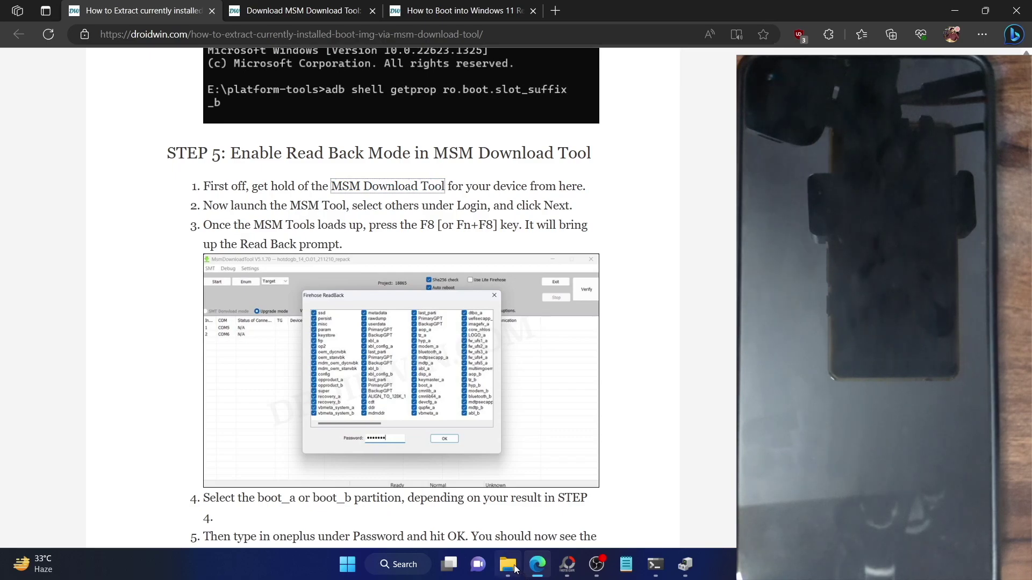
# Bring up File Explorer showing the MSM kebab_15_I.12_210201 folder.
pyautogui.click(508, 566)
pyautogui.click(265, 16)
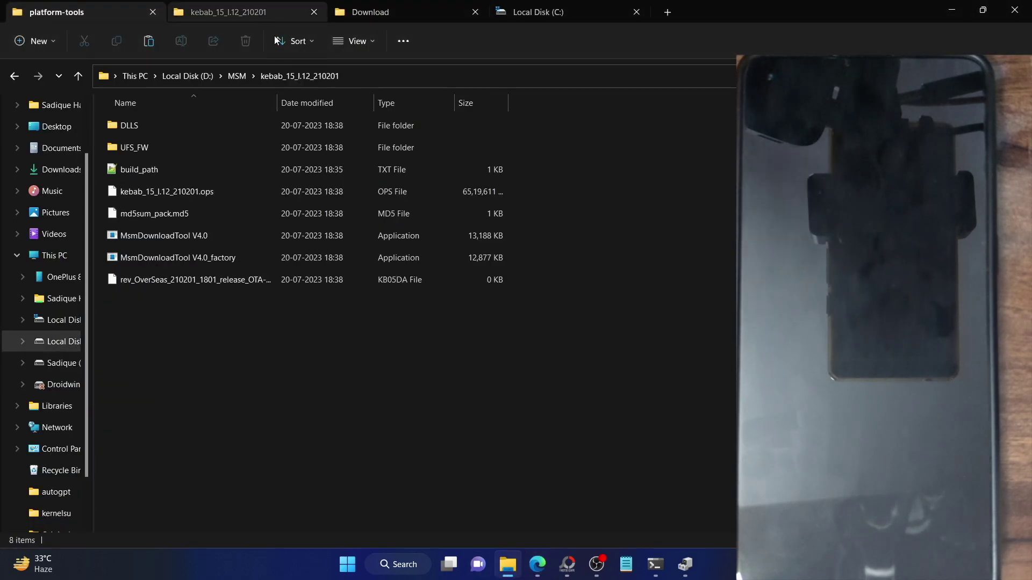
pyautogui.moveTo(540, 370); pyautogui.dragTo(240, 128)
pyautogui.click(322, 462)
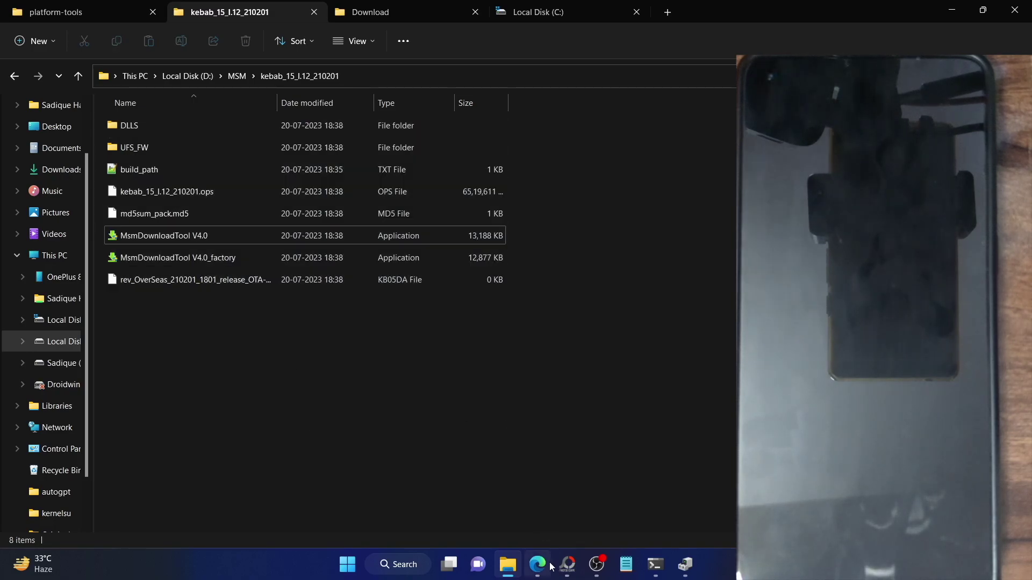
# Glance over the droidwin guide, then launch MsmDownloadTool V4.0 from the MSM folder.
pyautogui.click(548, 566)
pyautogui.scroll(5, 232, 168)
pyautogui.scroll(-7, 229, 174)
pyautogui.scroll(1, 226, 176)
pyautogui.scroll(3, 226, 175)
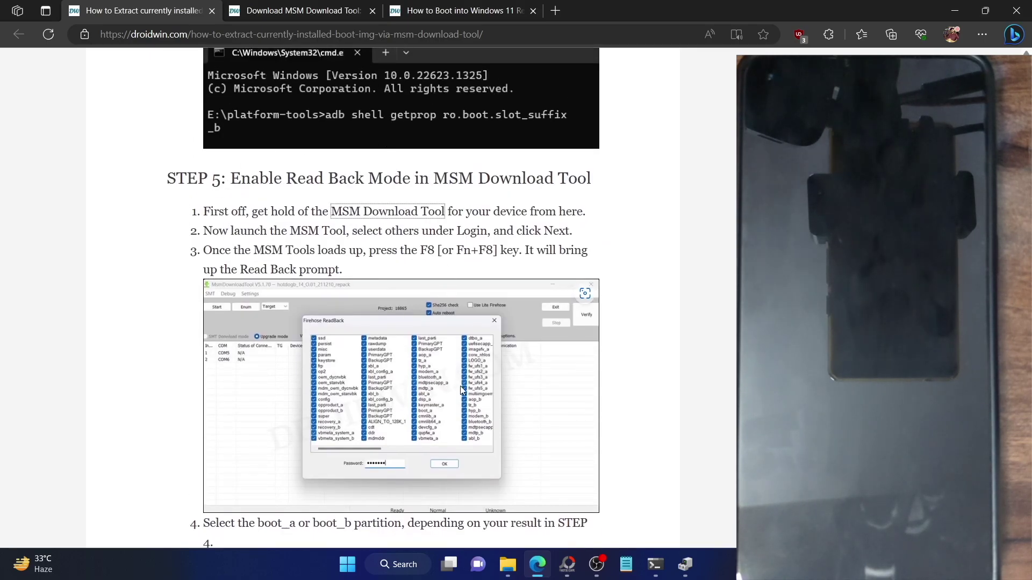
pyautogui.hotkey('alt', 'Tab')
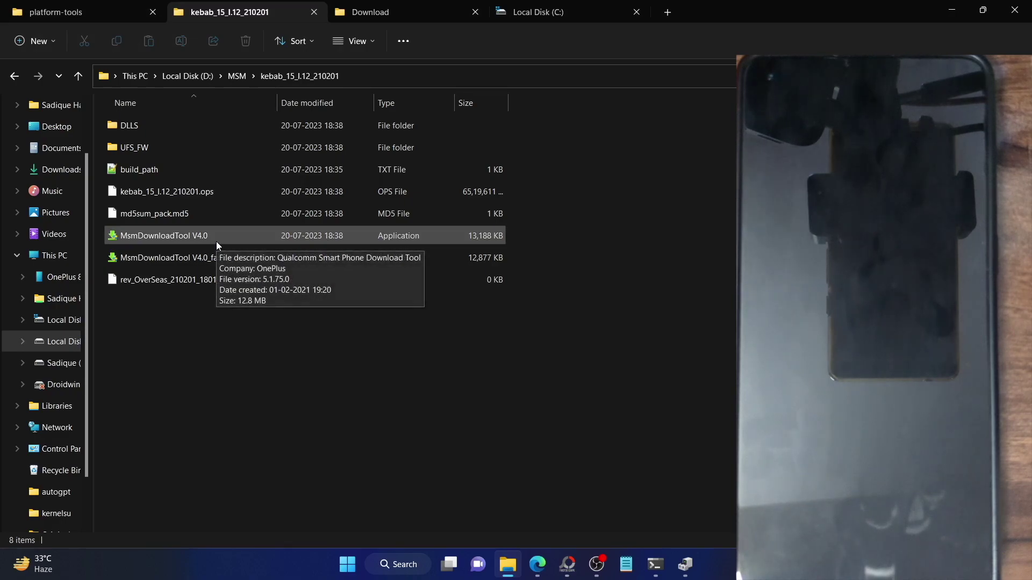
pyautogui.doubleClick(216, 241)
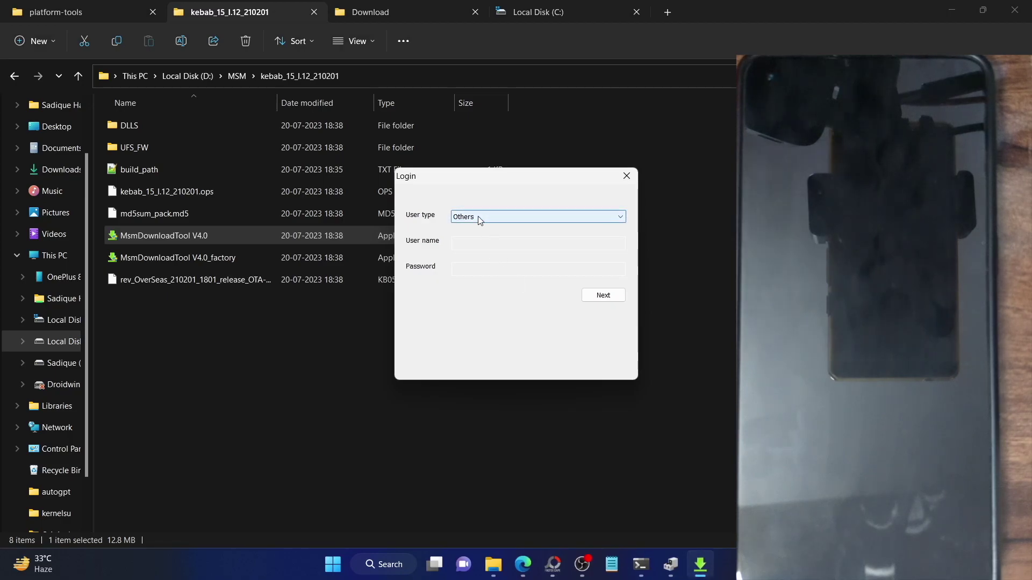
# Continue past the login as Others and bring up the Firehose ReadBack prompt with F8.
pyautogui.click(604, 295)
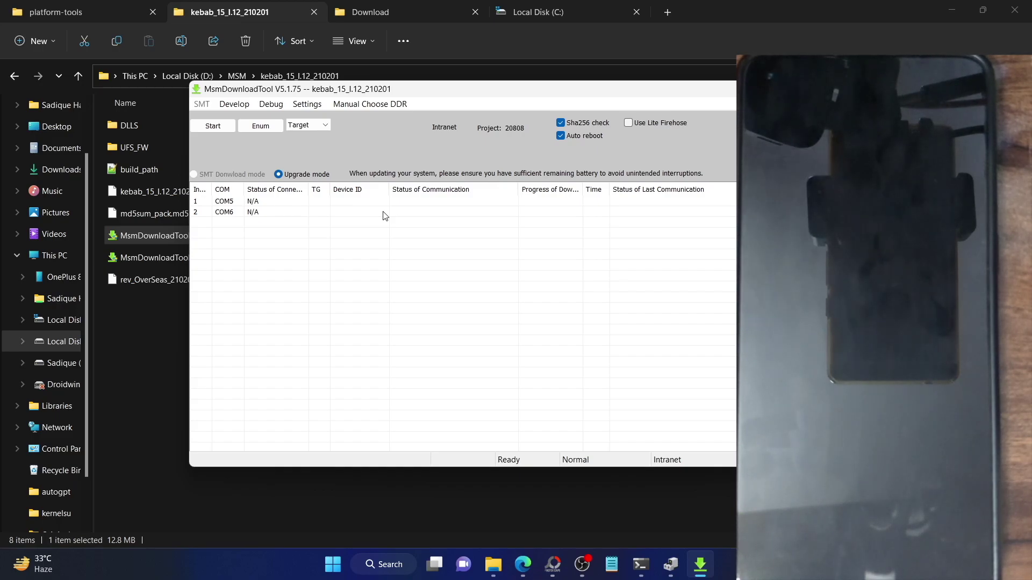
pyautogui.press('F8')
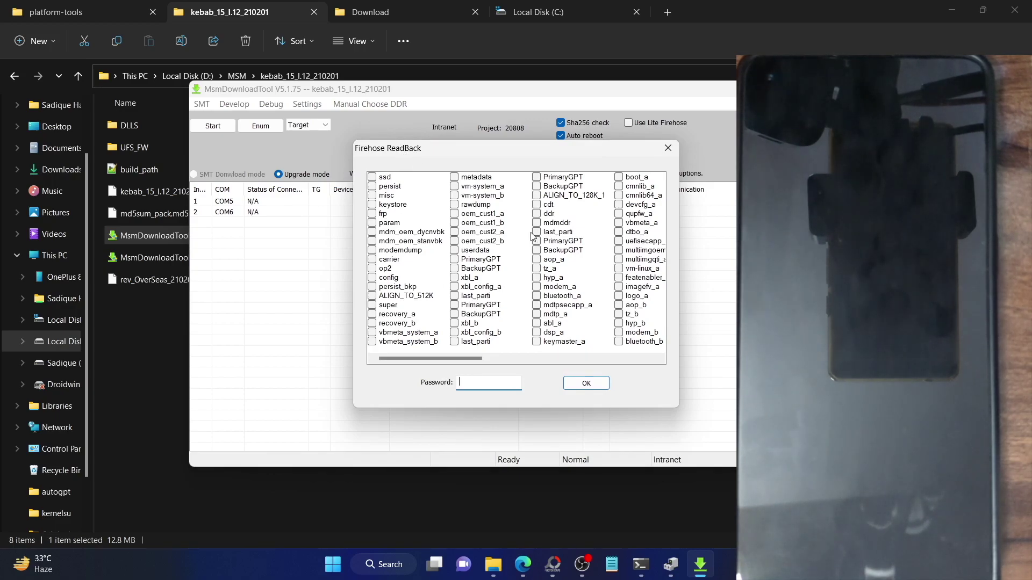
# Confirm the active slot in the terminal and move to the boot entries in the ReadBack list.
pyautogui.click(639, 574)
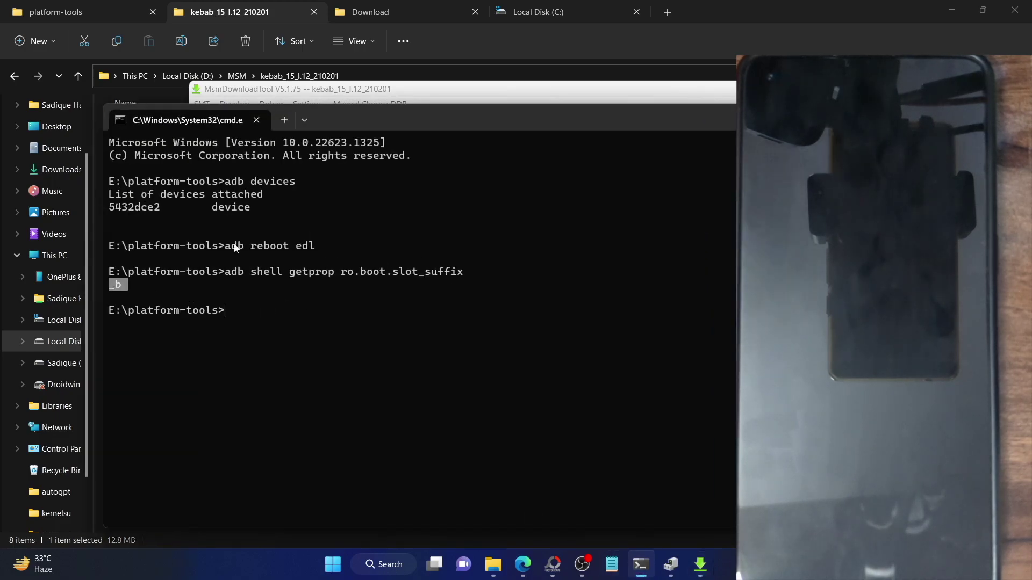
pyautogui.hotkey('alt', 'Tab')
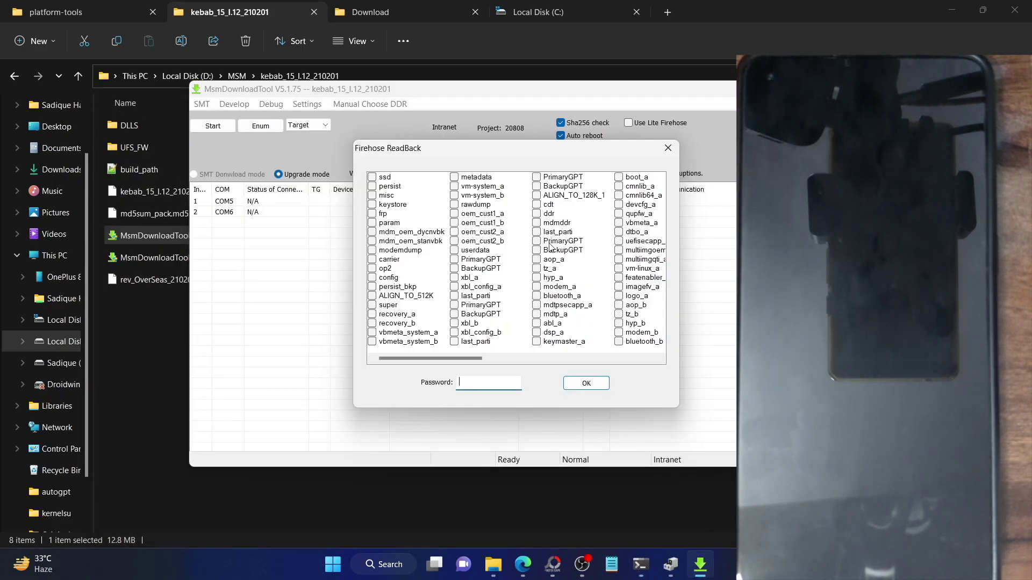
pyautogui.click(562, 243)
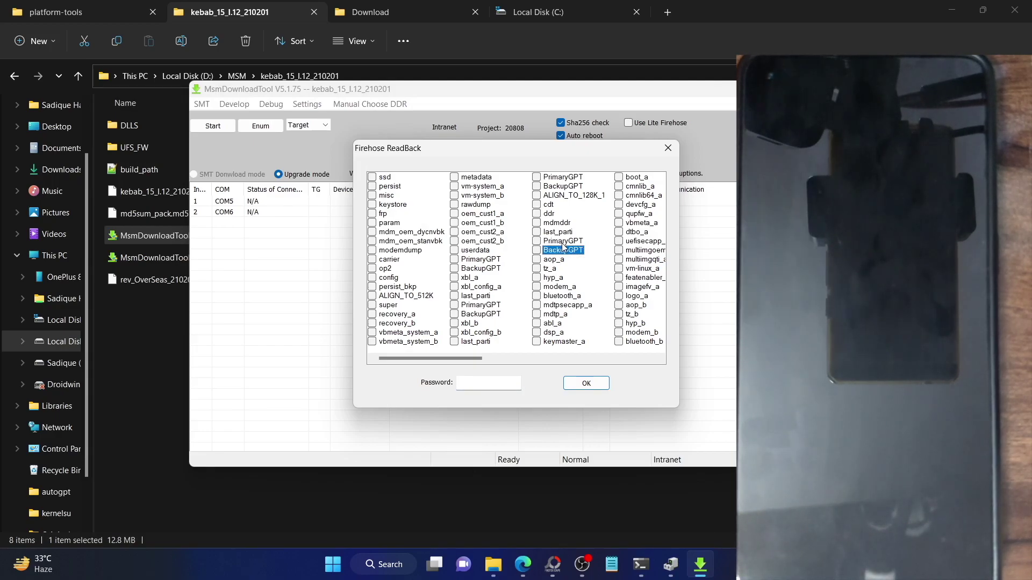
pyautogui.press('Down')
pyautogui.press('Down')
pyautogui.press('Down')
pyautogui.press('Down')
pyautogui.press('Down')
pyautogui.press('Down')
pyautogui.press('Down')
pyautogui.press('Down')
pyautogui.press('Down')
pyautogui.press('Down')
pyautogui.press('Down')
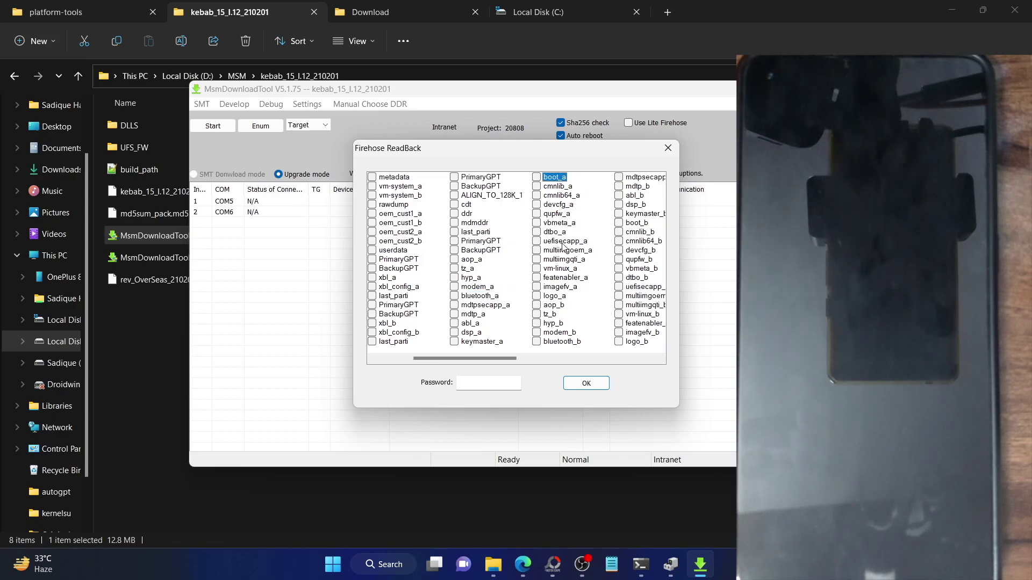
pyautogui.press('Down')
pyautogui.press('Down')
pyautogui.press('Down')
pyautogui.press('Down')
pyautogui.press('Down')
pyautogui.press('Down')
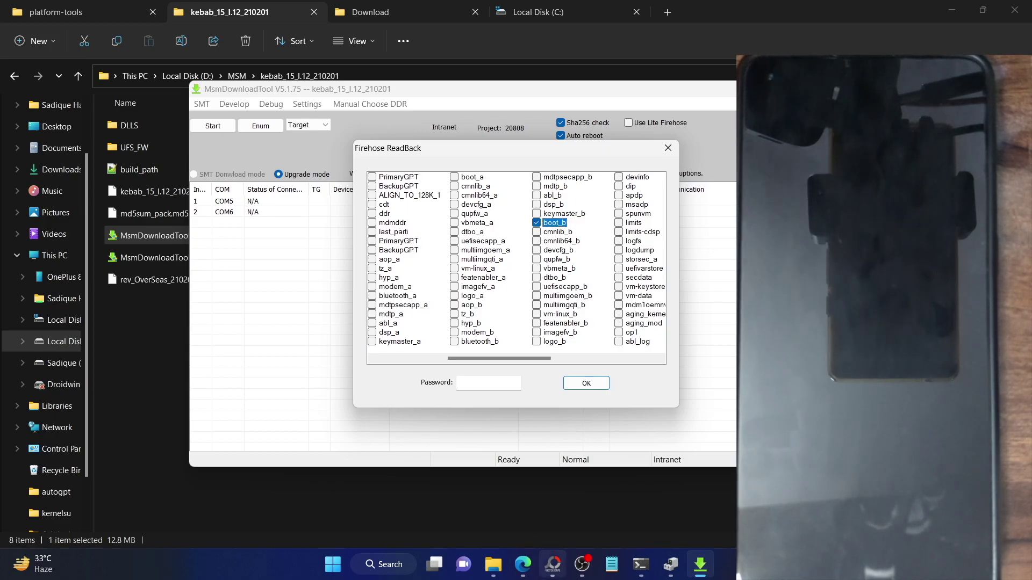
pyautogui.click(641, 564)
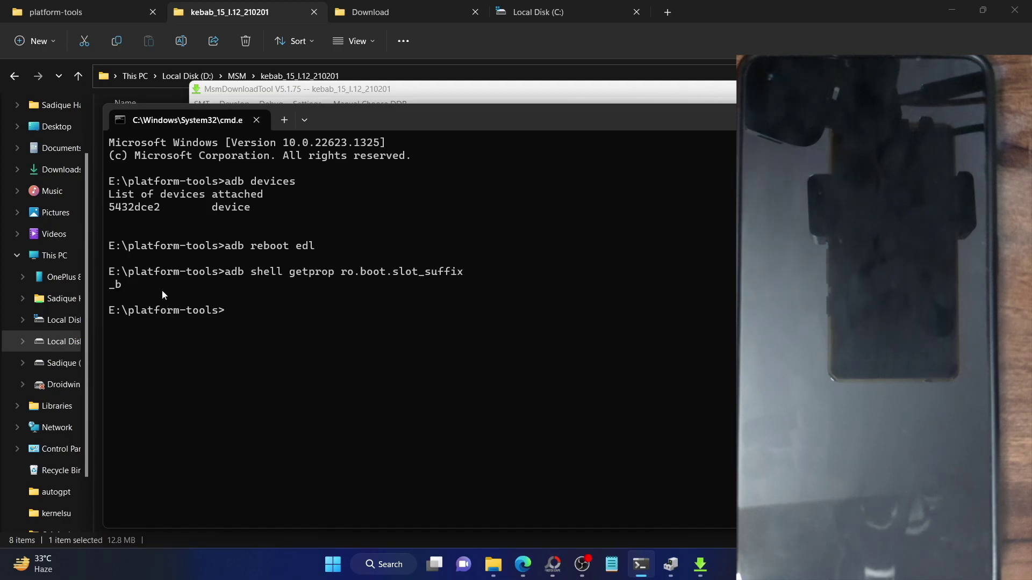
pyautogui.click(641, 564)
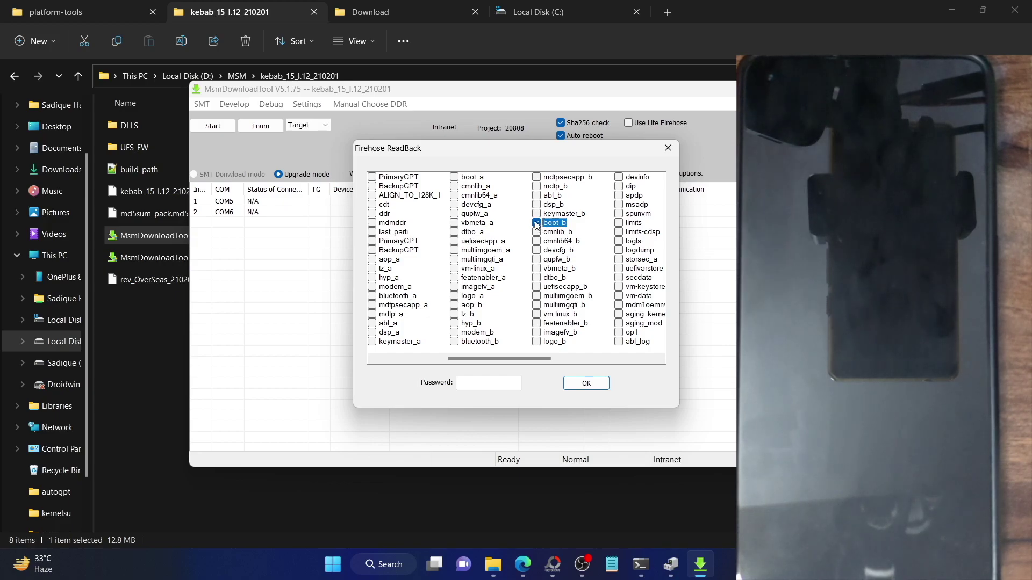
# Enter the tool password and confirm the boot_b readback choice.
pyautogui.click(476, 386)
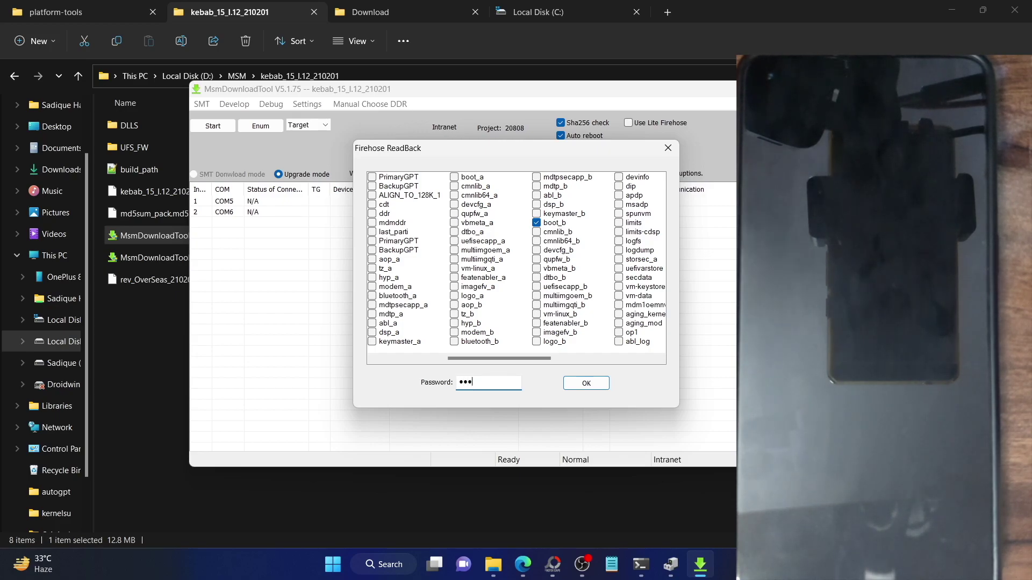
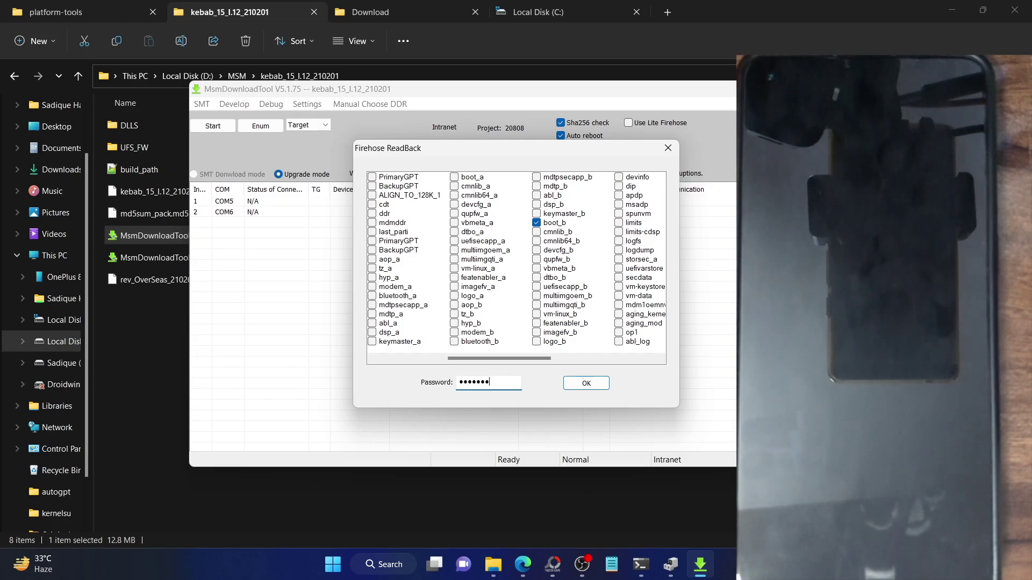
pyautogui.click(576, 386)
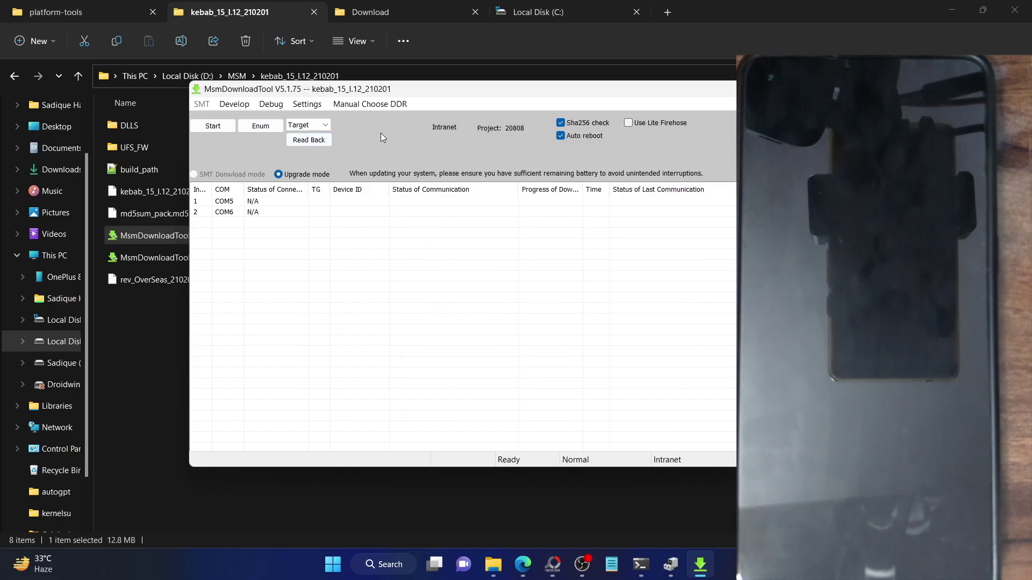
# Scroll the droidwin guide down to STEP 6 on boot.img extraction.
pyautogui.click(522, 563)
pyautogui.scroll(-6, 294, 241)
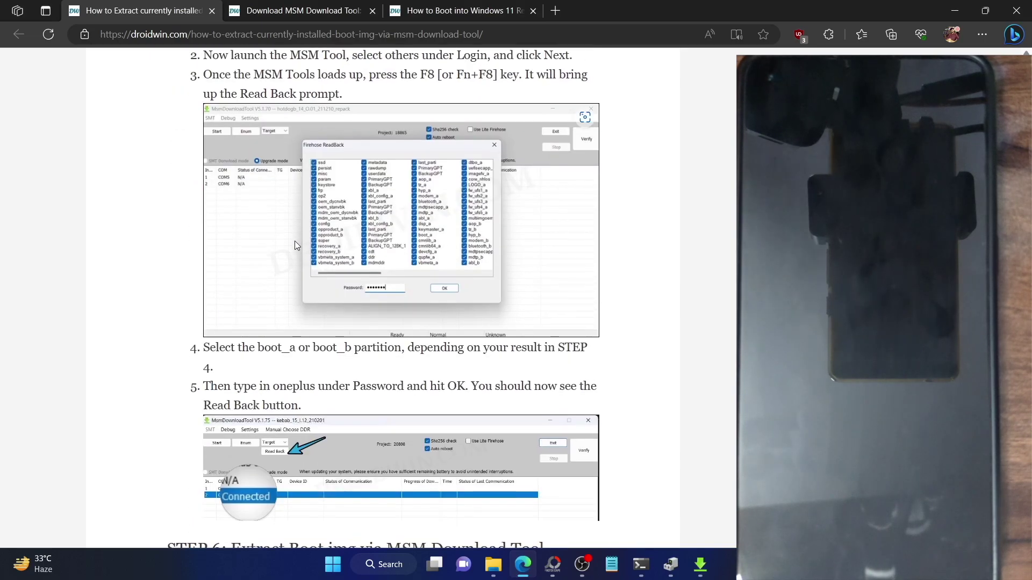
pyautogui.scroll(-3, 295, 241)
pyautogui.scroll(-1, 301, 253)
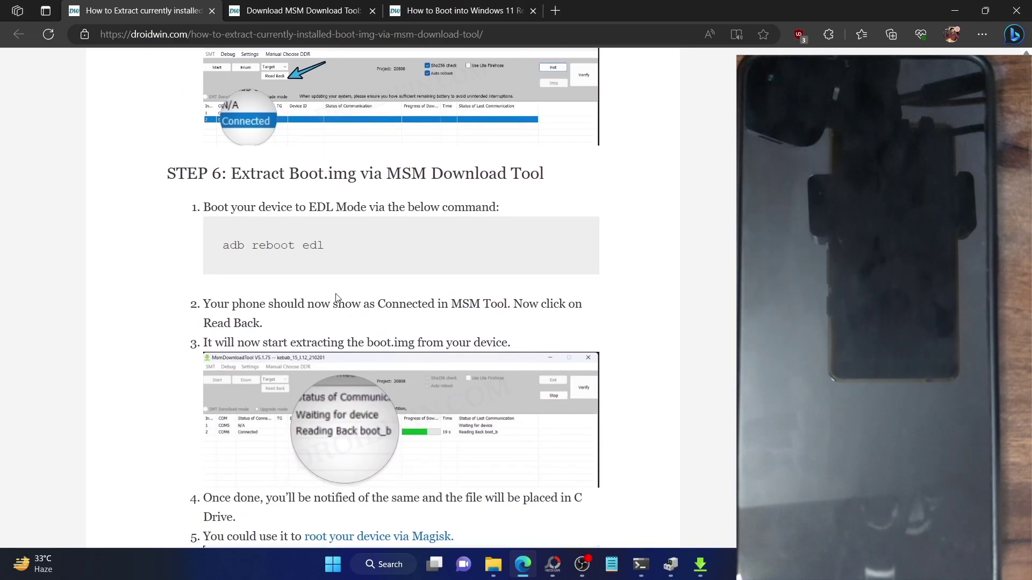
# Switch to the platform-tools folder on drive E in File Explorer.
pyautogui.click(492, 565)
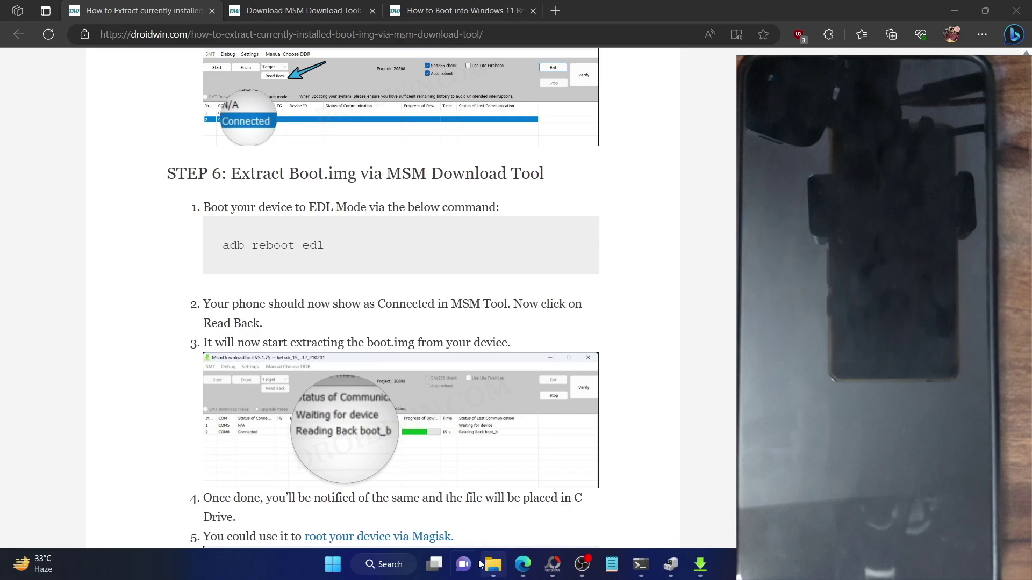
pyautogui.click(493, 565)
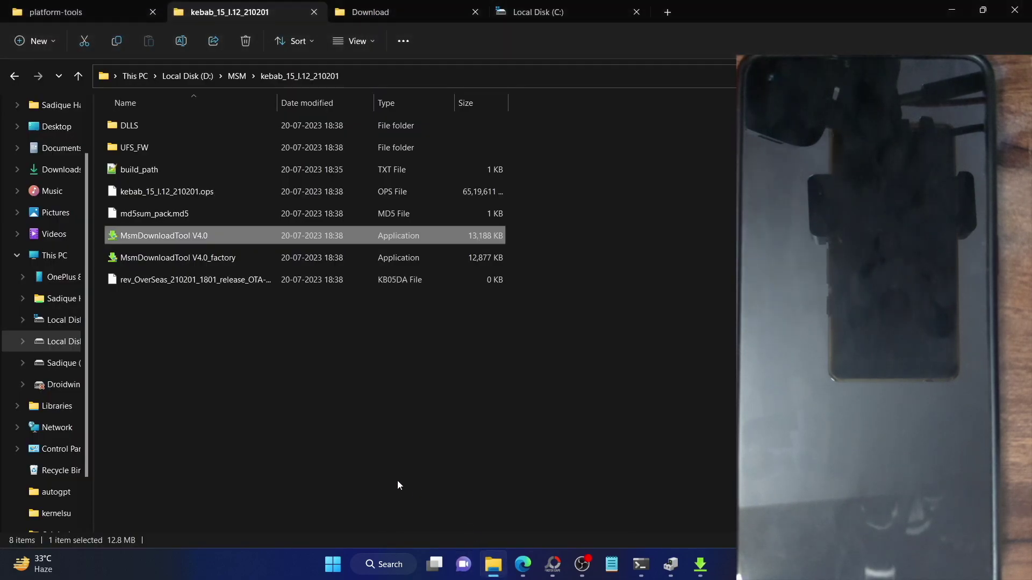
pyautogui.click(80, 13)
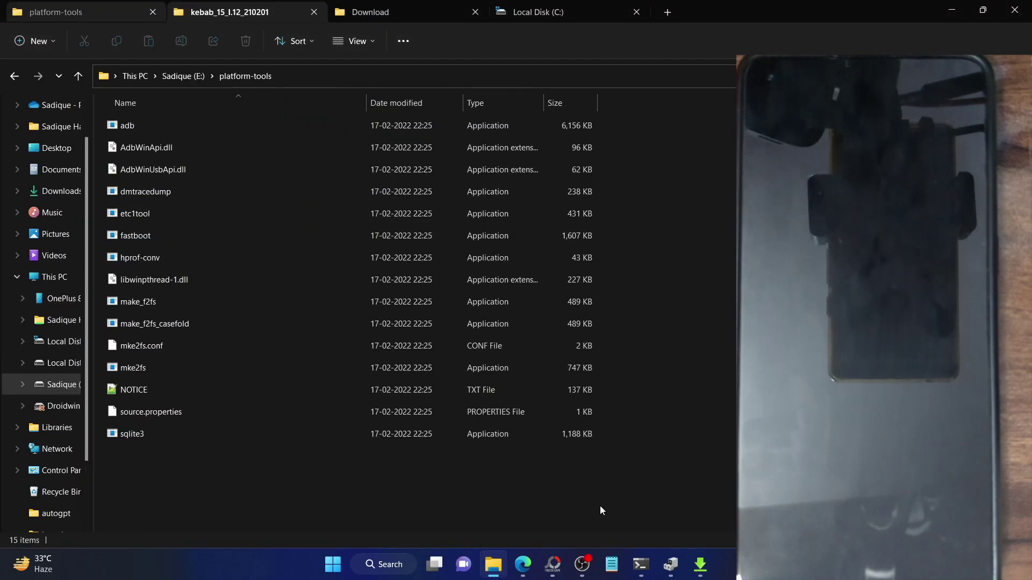
# Rerun adb reboot edl in Command Prompt and return to MSM Download Tool.
pyautogui.click(649, 565)
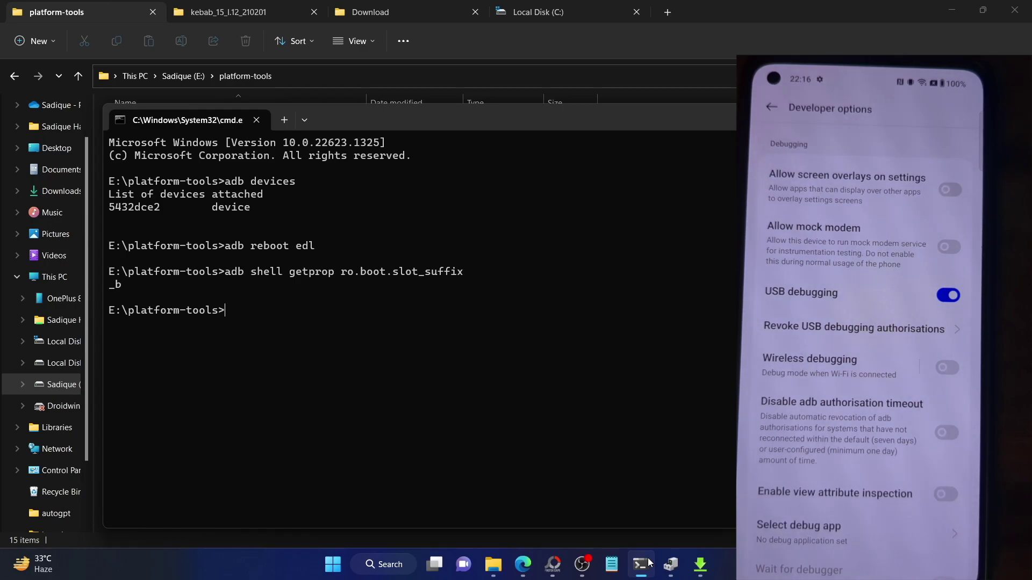
pyautogui.press('Up')
pyautogui.press('Return')
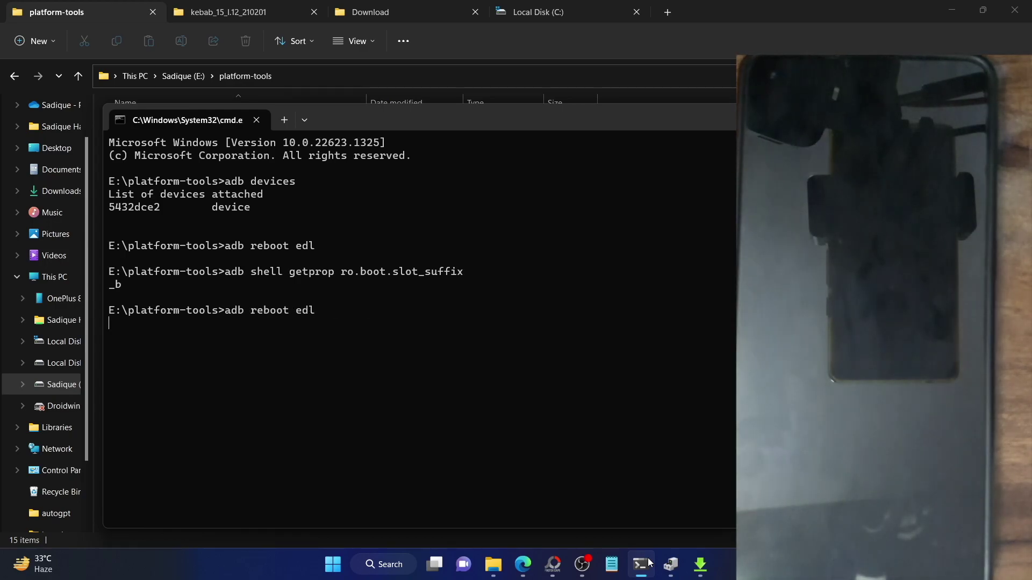
pyautogui.click(700, 565)
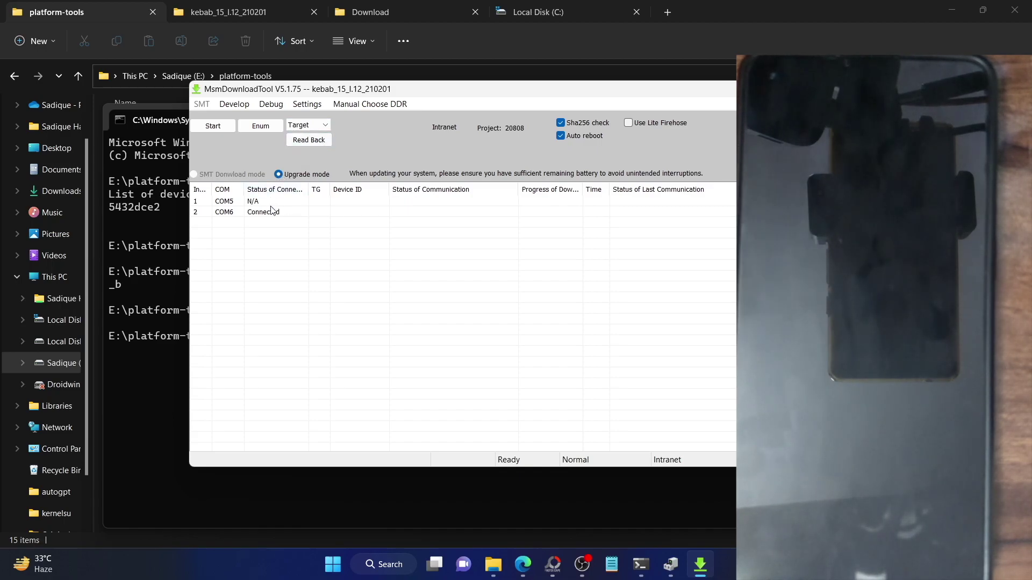
# Select the connected COM6 device and start reading back boot_b.
pyautogui.click(271, 212)
pyautogui.click(309, 141)
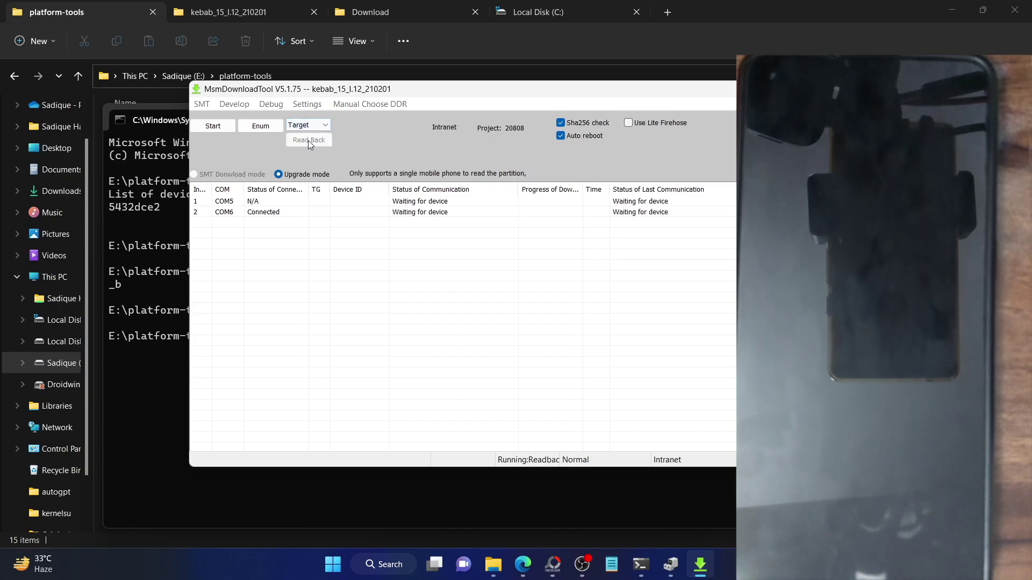
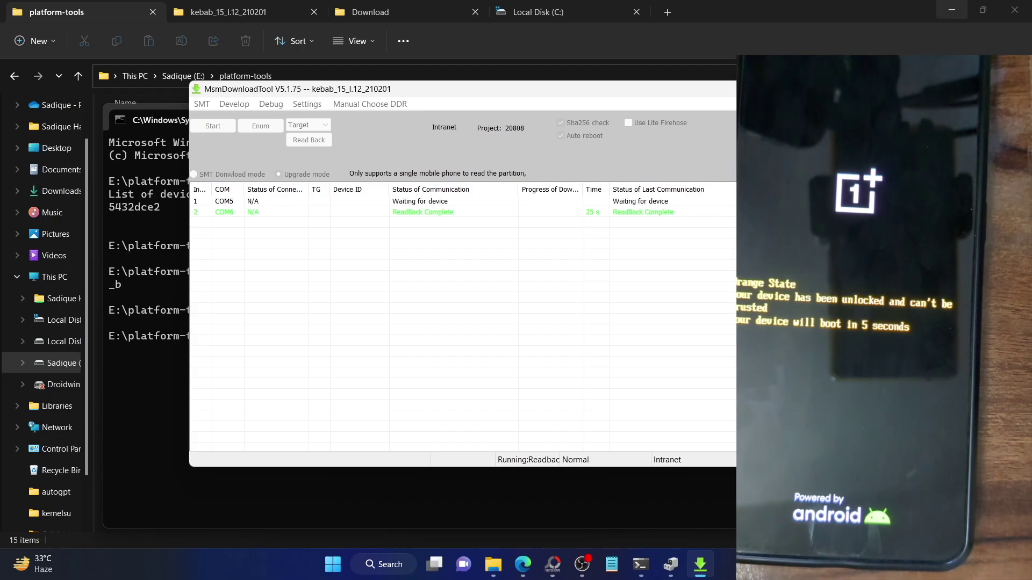
# Close MsmDownloadTool once the boot readback on COM8 is complete.
pyautogui.hotkey('alt', 'F4')
pyautogui.hotkey('alt', 'F4')
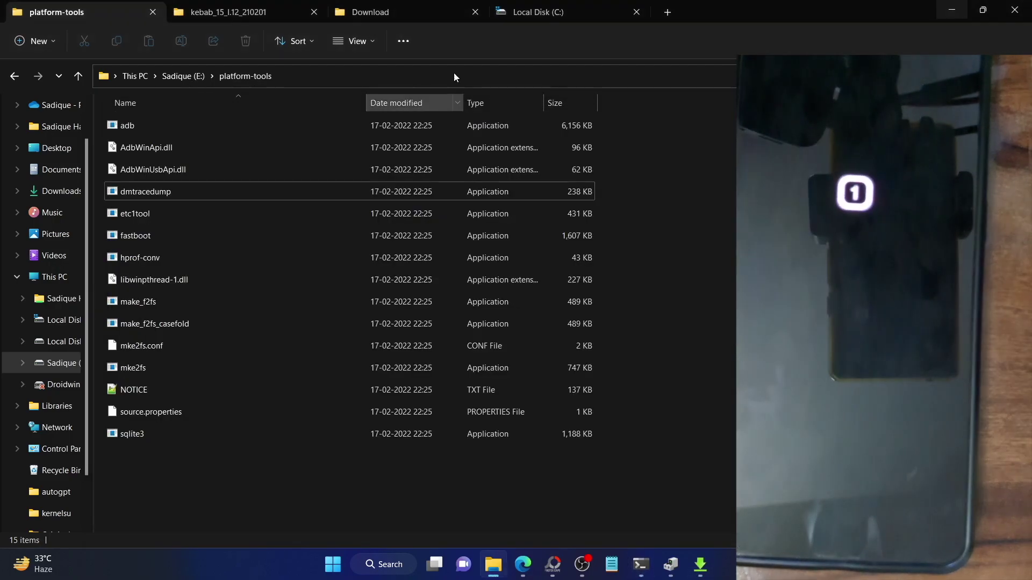
# Compare the C: drive's boot image with the kebab_15_I.12_210201.ops file in the firmware folder.
pyautogui.click(536, 14)
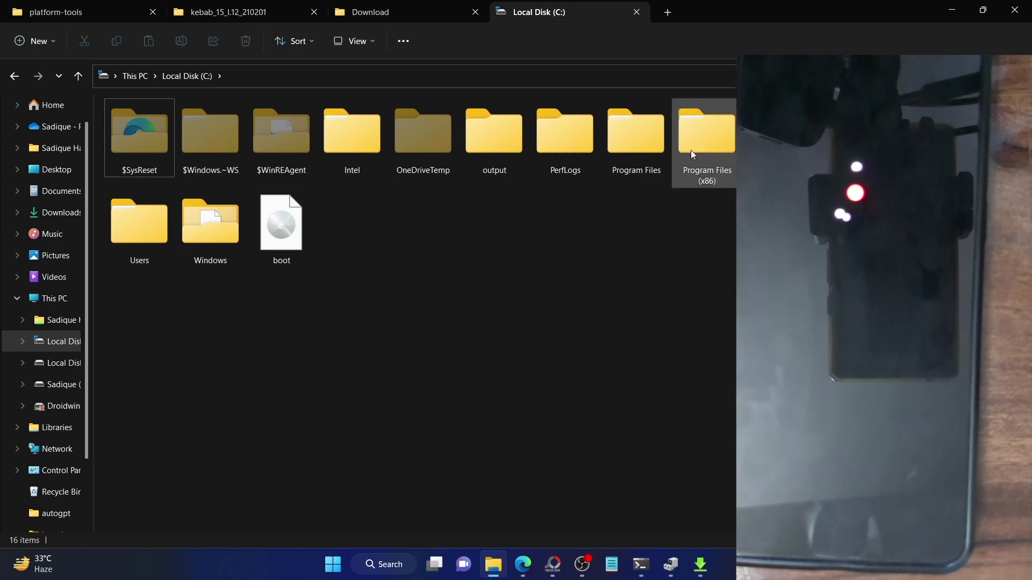
pyautogui.click(281, 237)
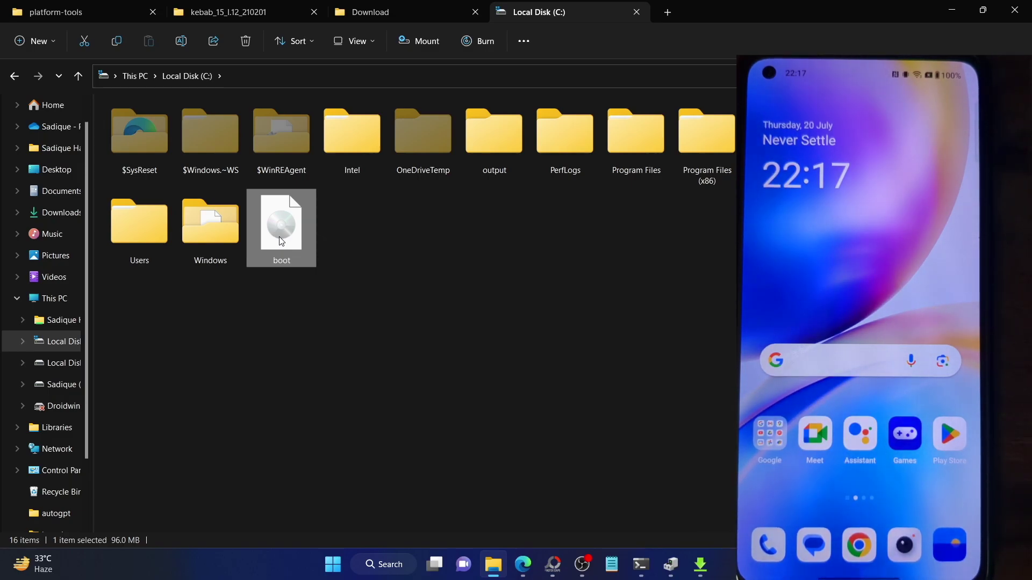
pyautogui.click(219, 14)
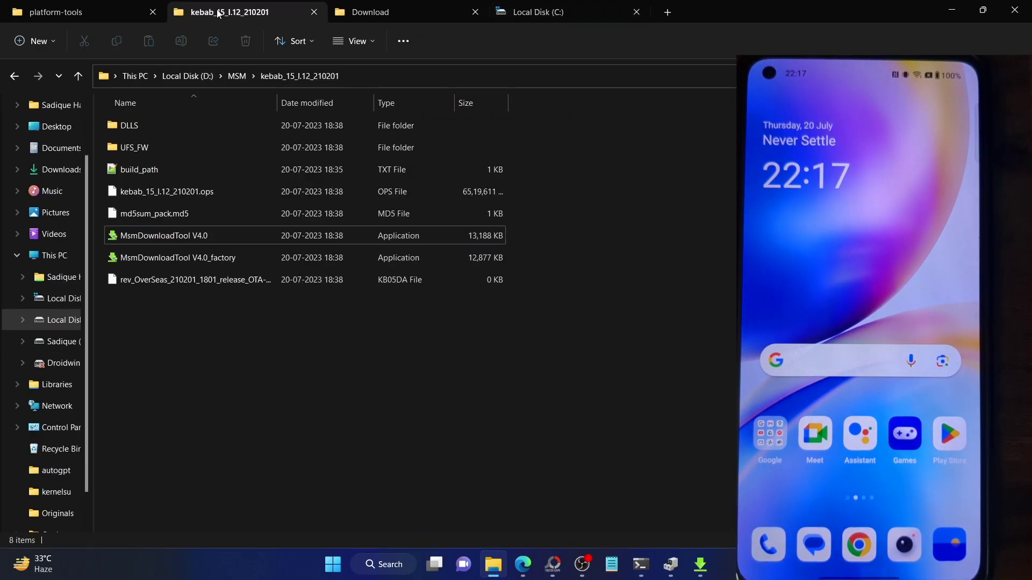
pyautogui.click(499, 8)
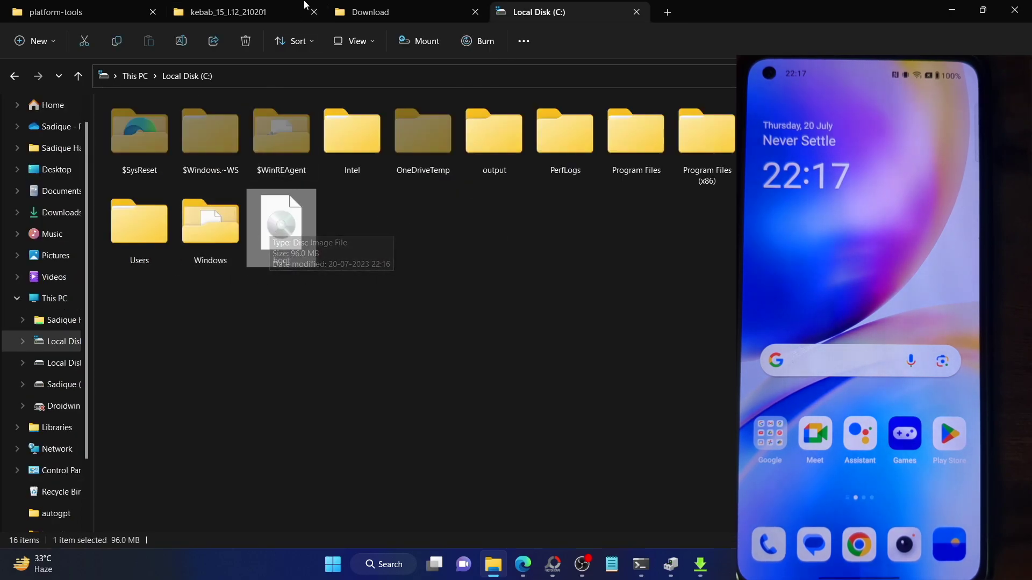
pyautogui.click(259, 8)
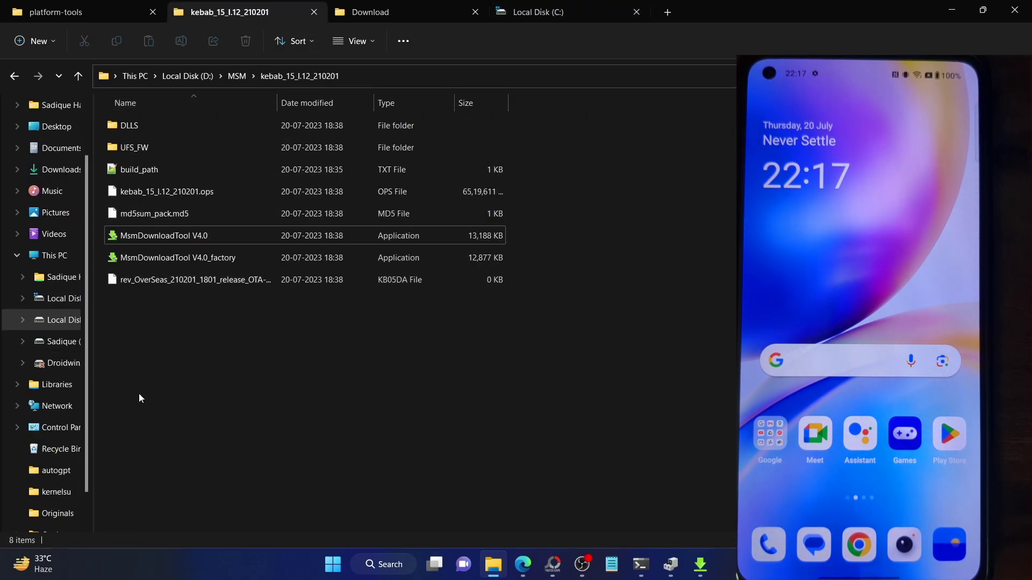
pyautogui.click(203, 188)
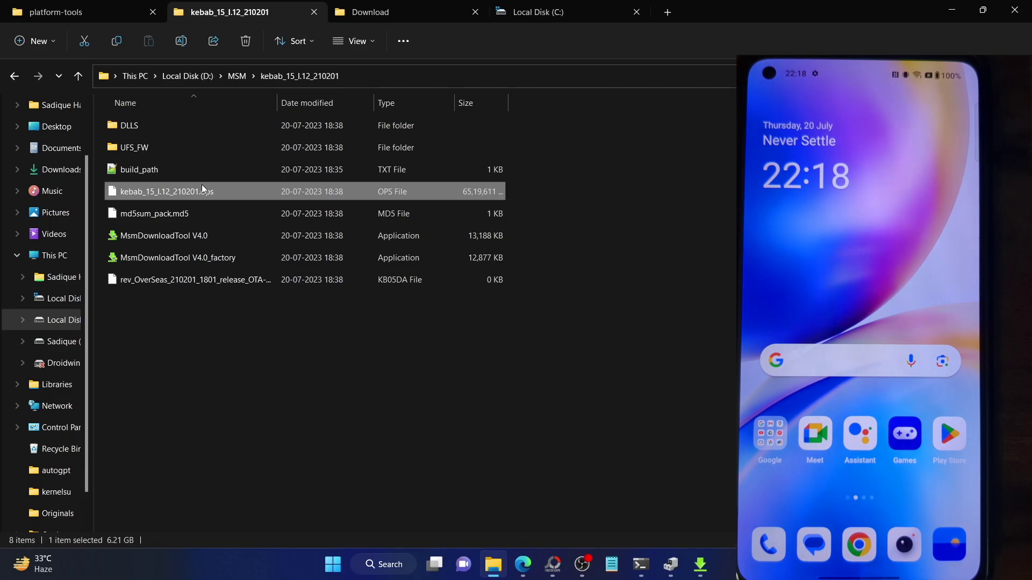
# Return to Local Disk (C:) and select the 96 MB boot image for copying.
pyautogui.click(581, 18)
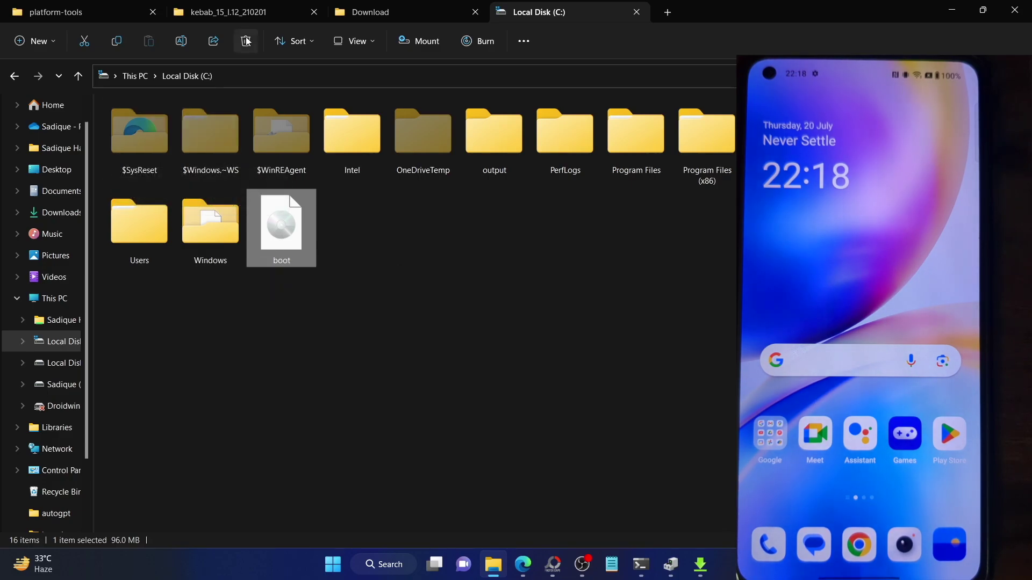
pyautogui.click(247, 16)
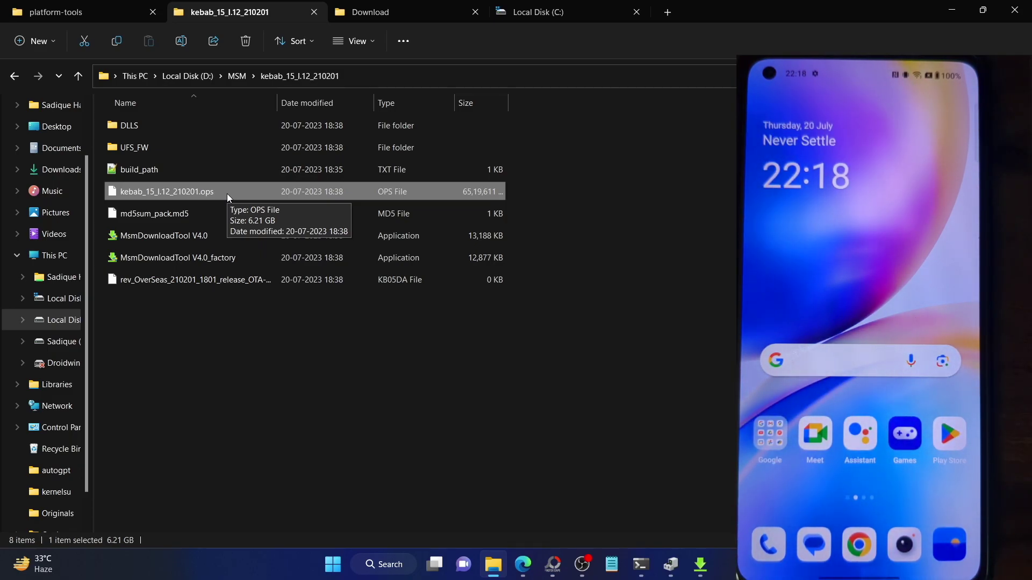
pyautogui.click(576, 18)
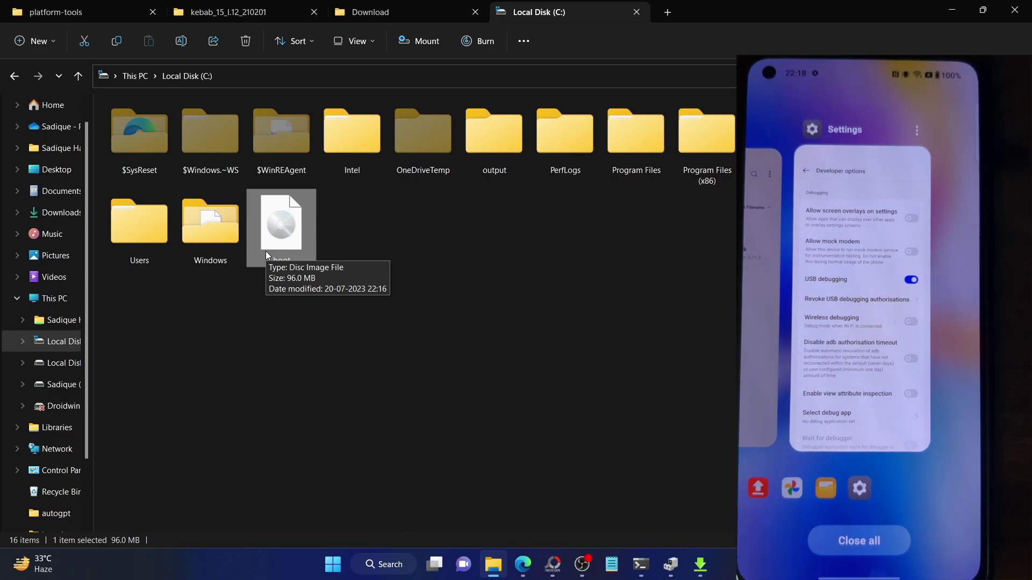
pyautogui.click(270, 364)
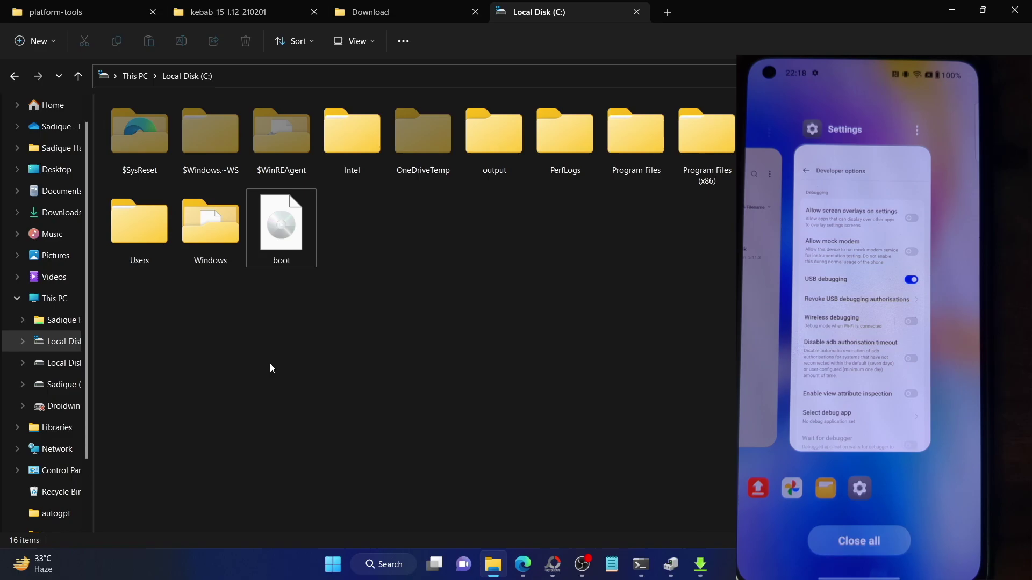
pyautogui.click(281, 231)
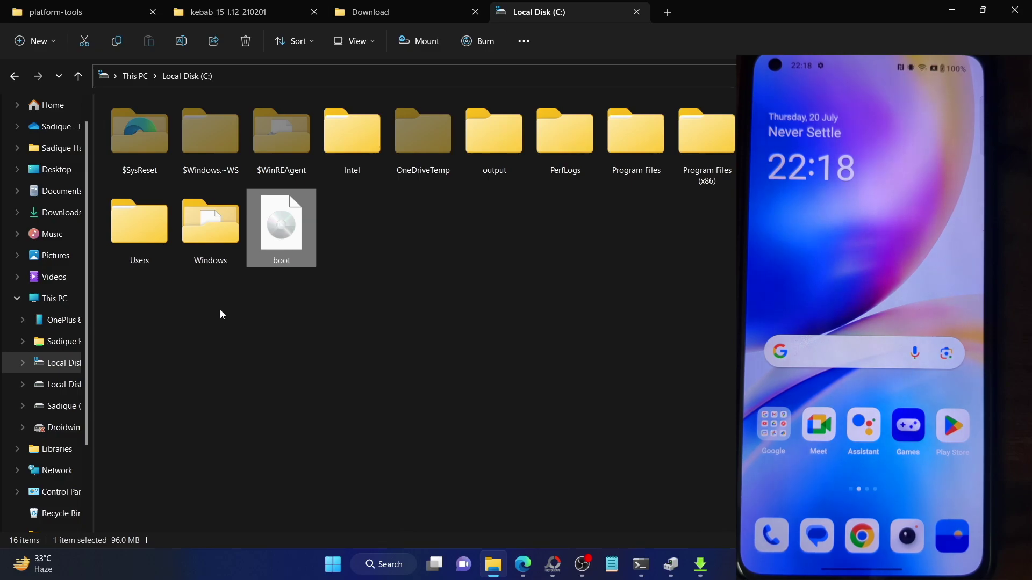
# Replace the old boot image in the OnePlus 8T's internal shared storage with the new 96 MB one.
pyautogui.click(58, 329)
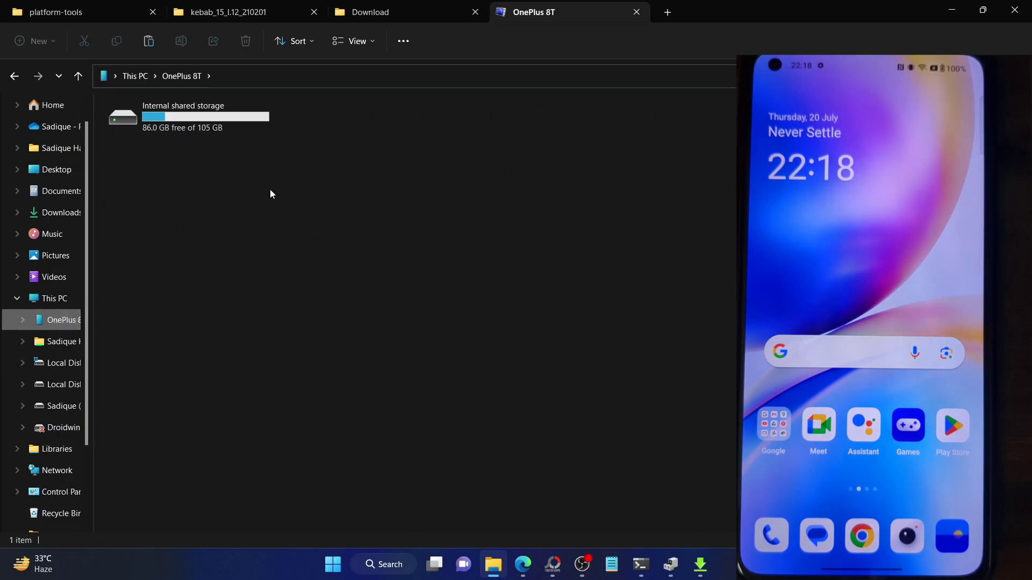
pyautogui.doubleClick(237, 125)
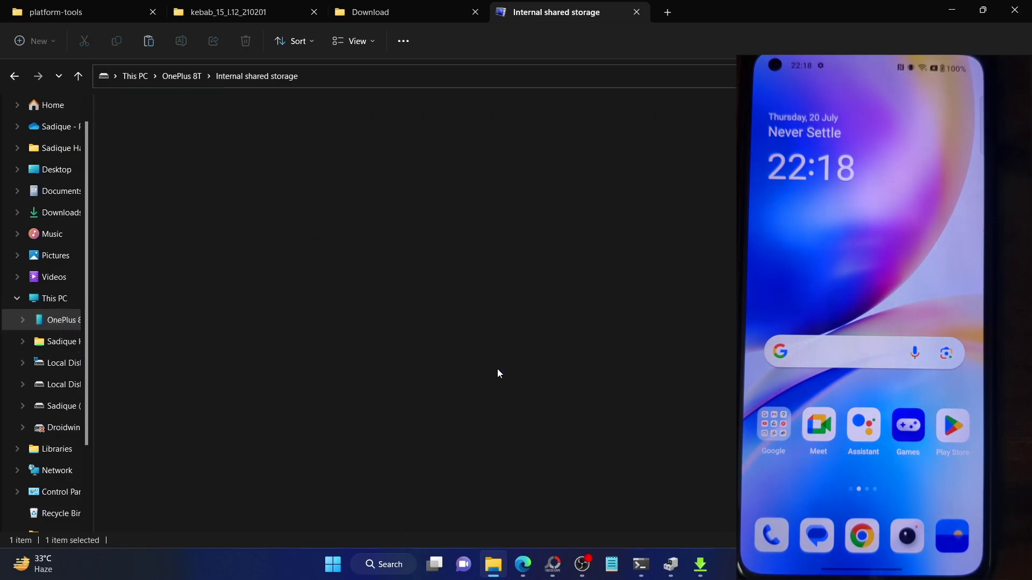
pyautogui.click(326, 289)
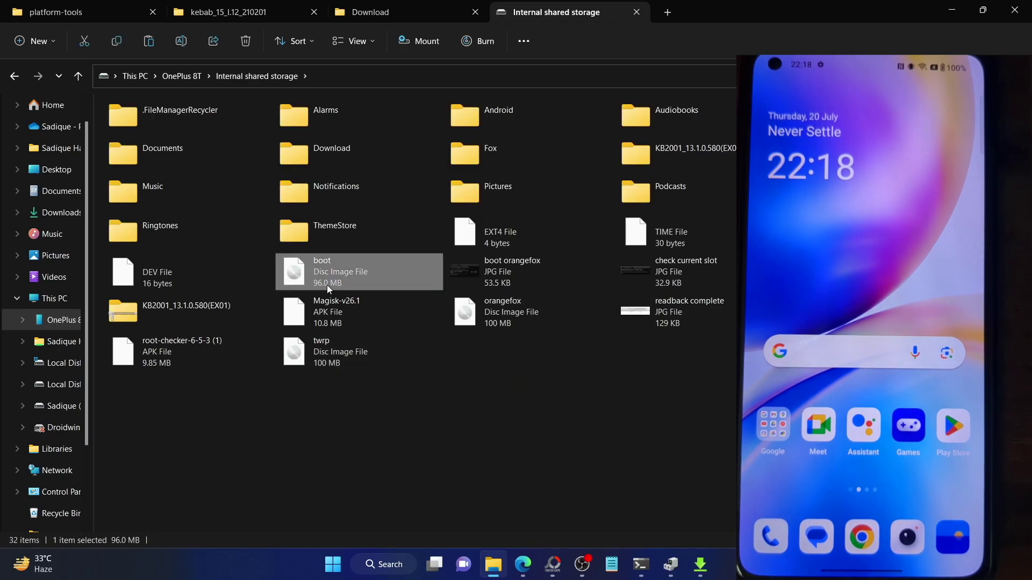
pyautogui.press('Delete')
pyautogui.press('Escape')
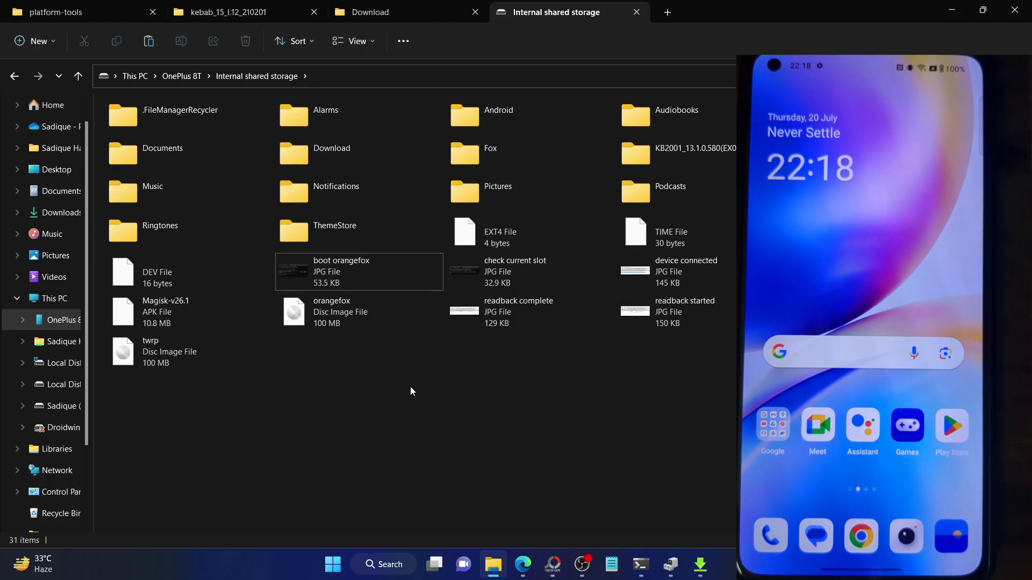
pyautogui.hotkey('ctrl', 'v')
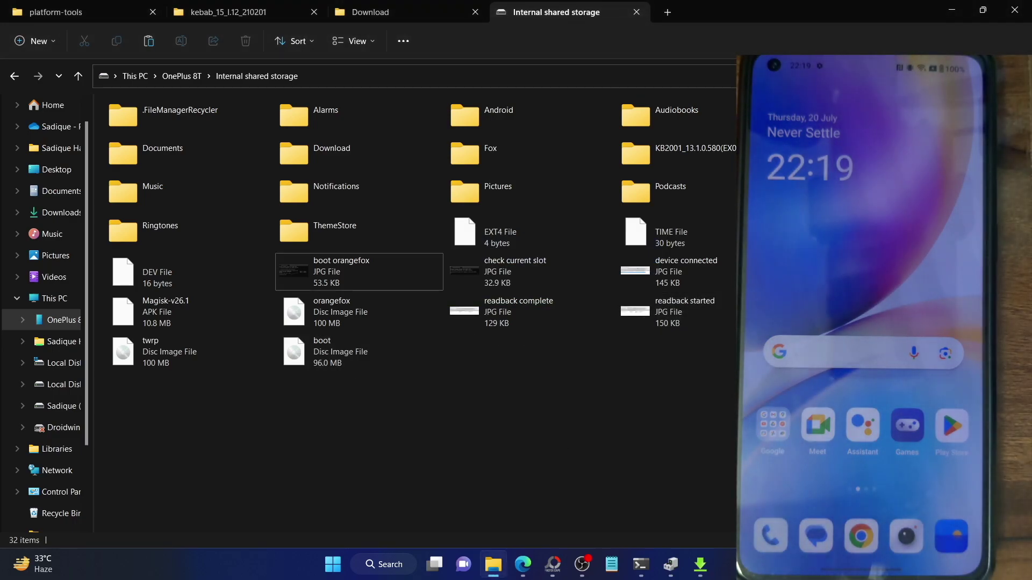
pyautogui.click(163, 317)
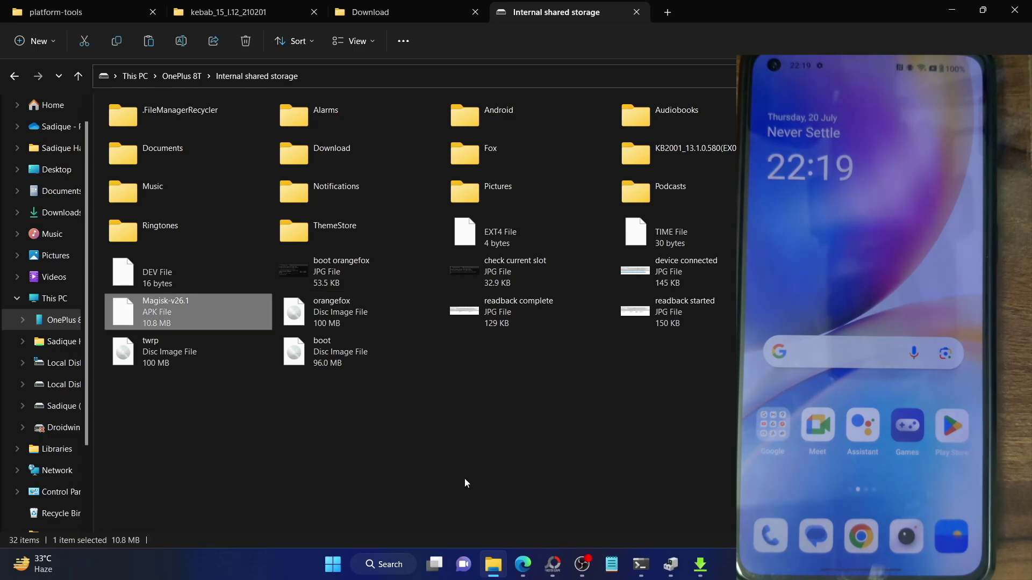
pyautogui.click(523, 564)
# Open the Magisk rooting guide in a new tab and jump to STEP 6: Patch OnePlus Boot.img via Magisk.
pyautogui.scroll(-5, 267, 372)
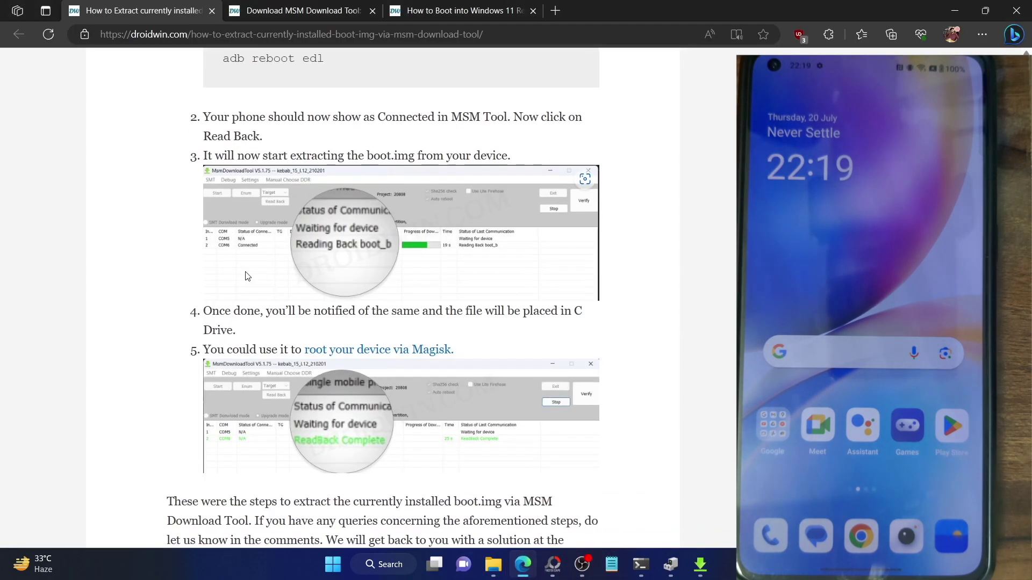
pyautogui.scroll(-2, 311, 344)
pyautogui.rightClick(406, 164)
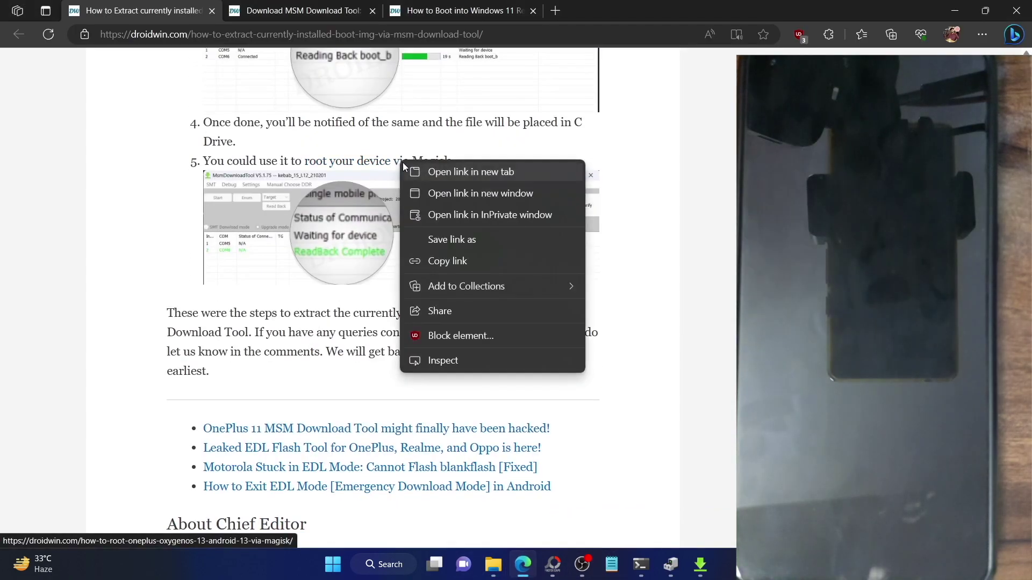
pyautogui.click(407, 168)
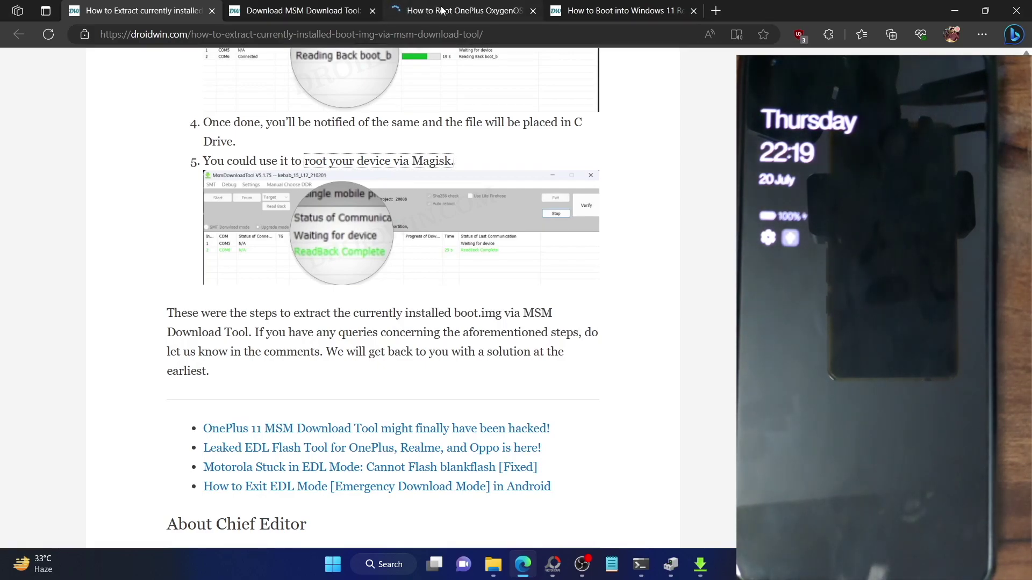
pyautogui.hotkey('ctrl', '3')
pyautogui.scroll(-6, 409, 177)
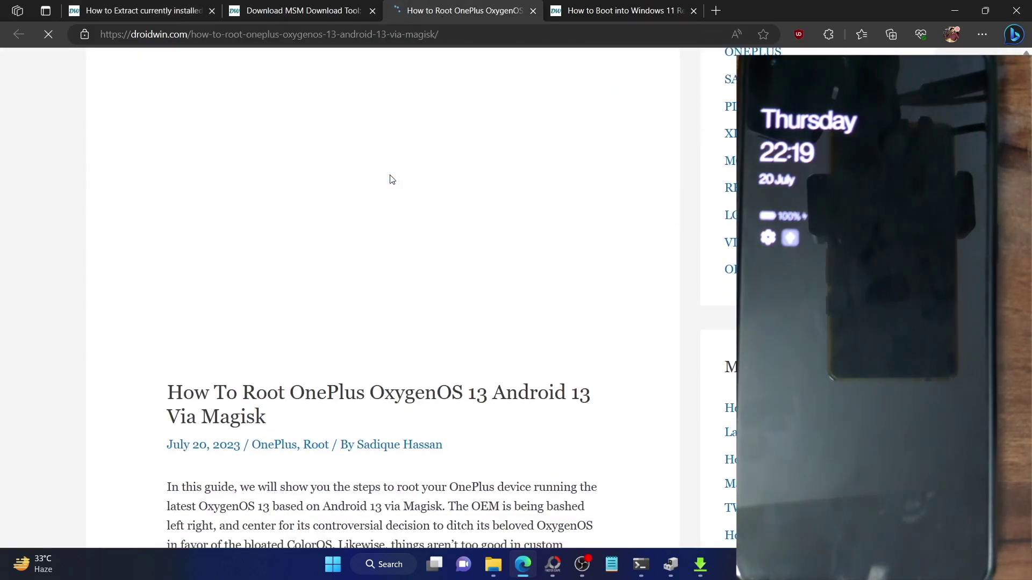
pyautogui.scroll(-5, 392, 179)
pyautogui.scroll(2, 430, 150)
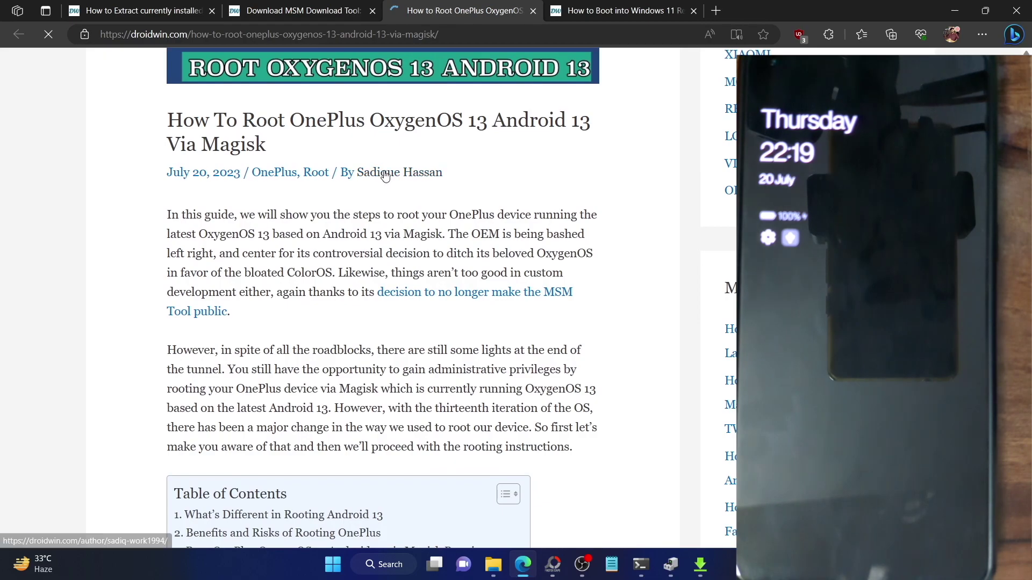
pyautogui.scroll(-6, 462, 162)
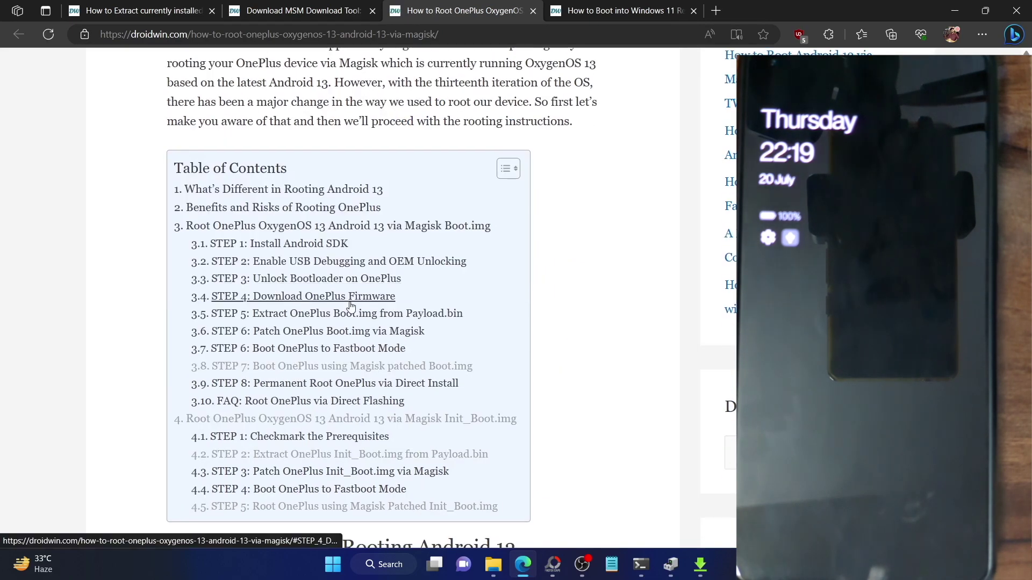
pyautogui.click(329, 331)
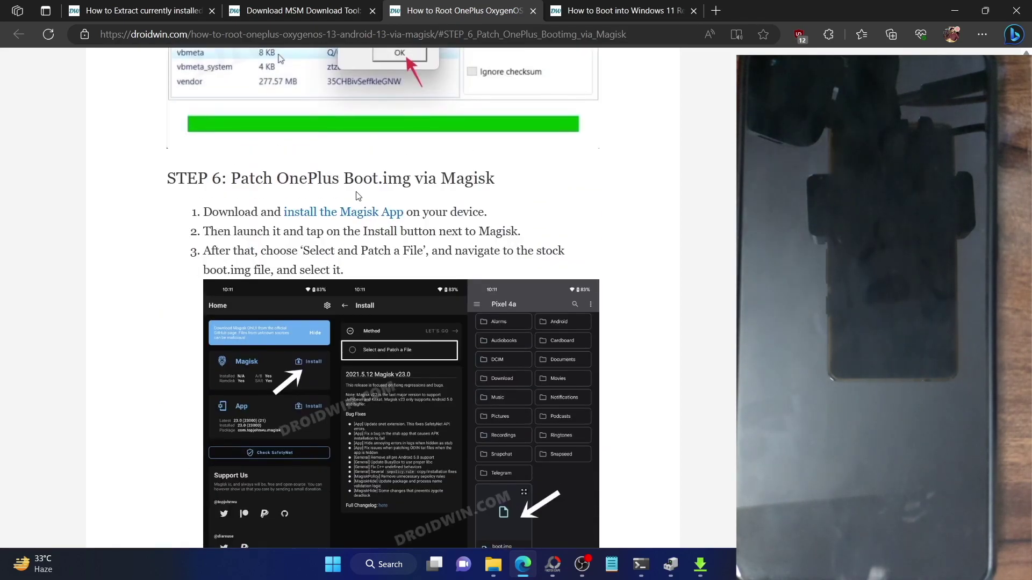
# Open the Magisk app page in a new tab and find the Magisk Version 26.1 download section.
pyautogui.rightClick(352, 208)
pyautogui.click(393, 218)
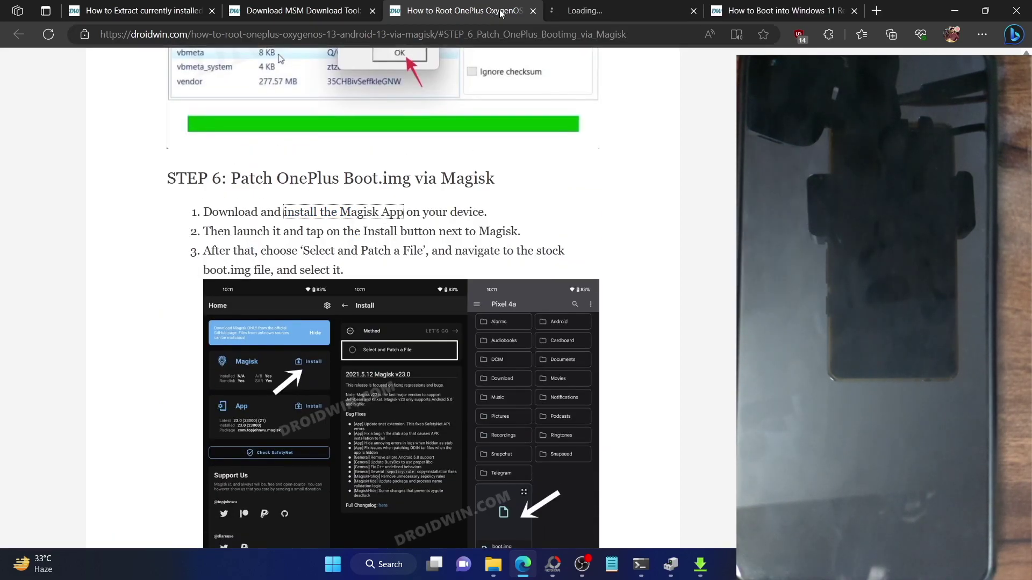
pyautogui.click(592, 16)
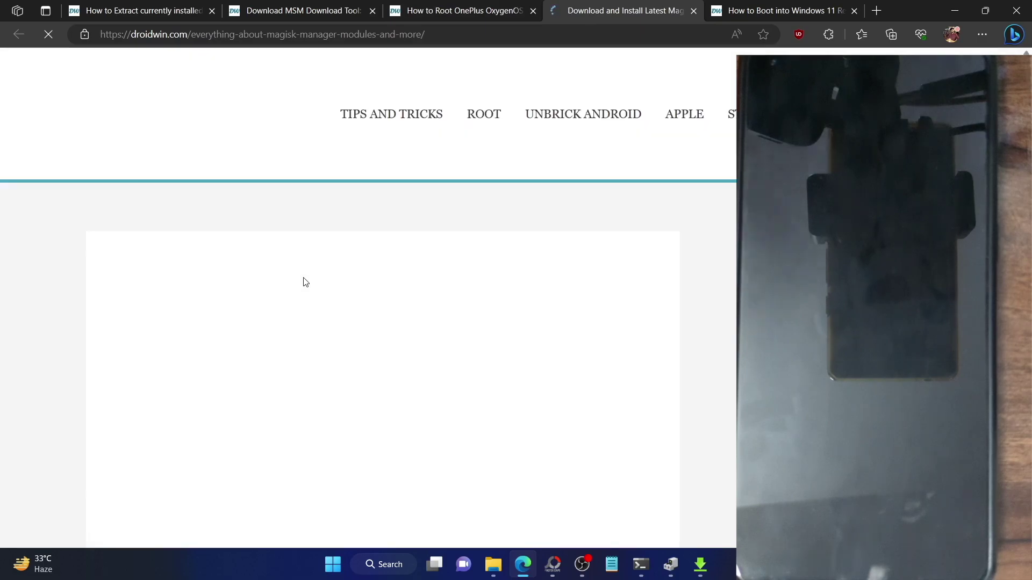
pyautogui.scroll(-10, 376, 263)
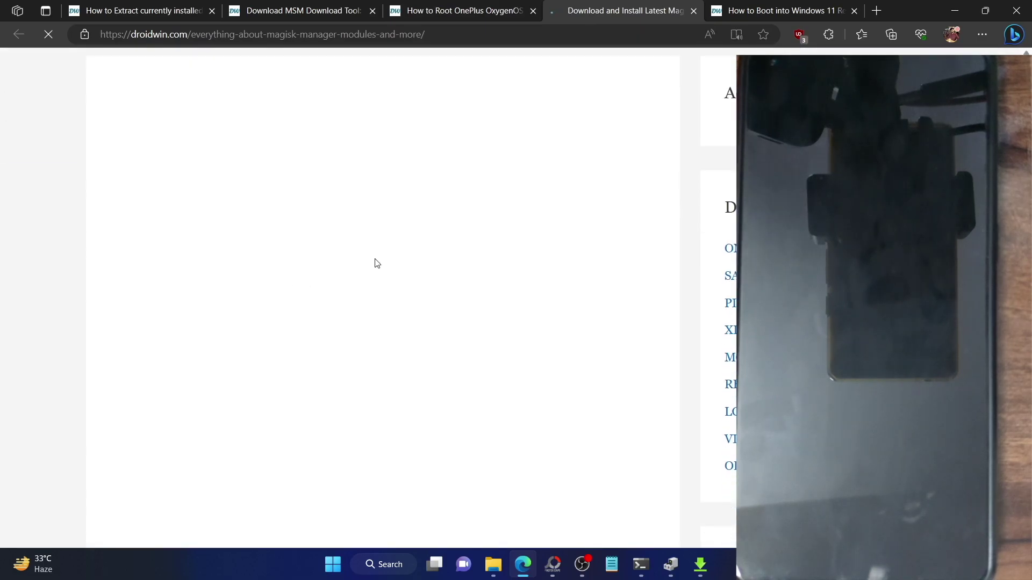
pyautogui.scroll(-3, 376, 257)
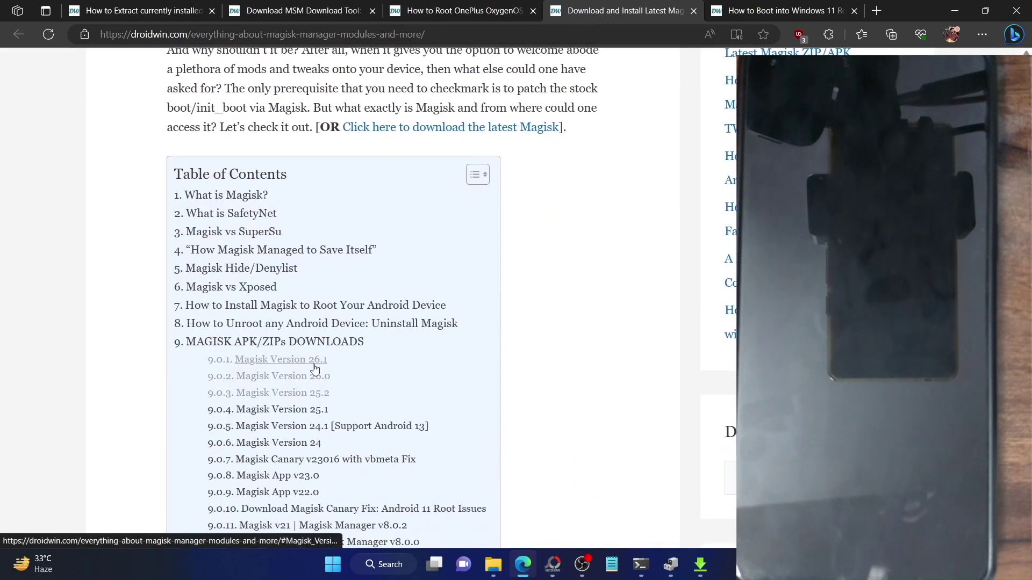
pyautogui.click(316, 364)
pyautogui.scroll(8, 439, 378)
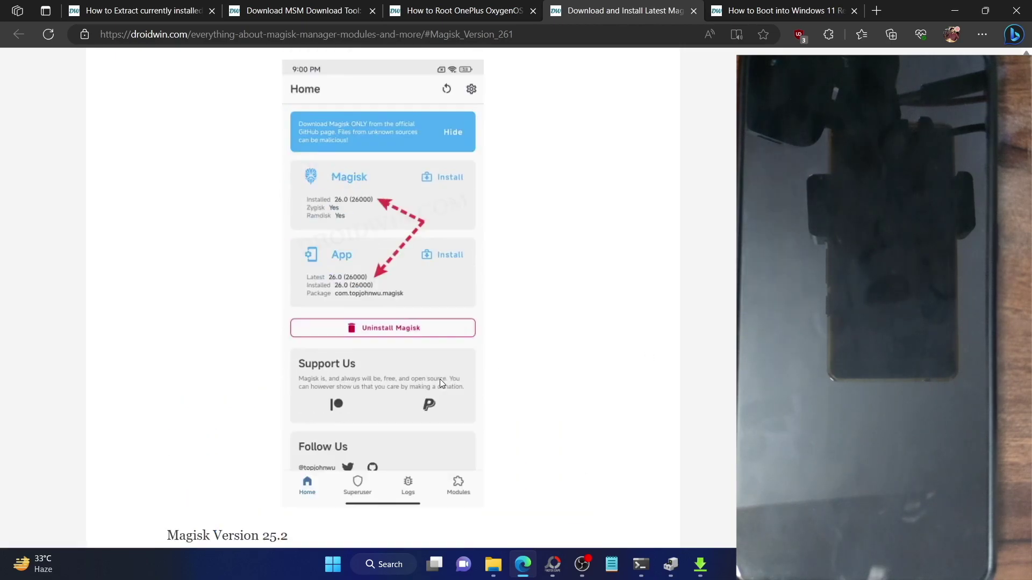
pyautogui.scroll(2, 439, 379)
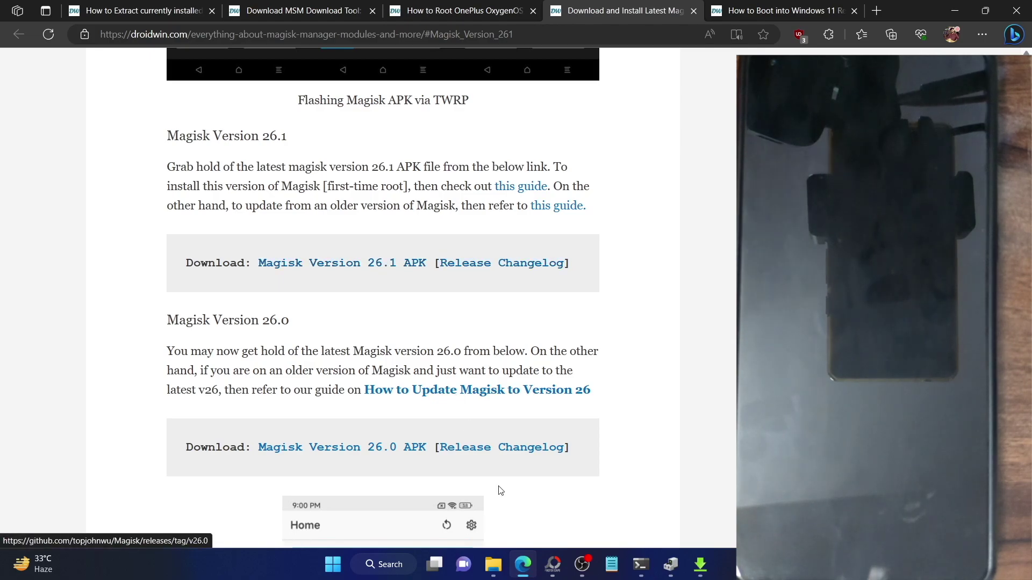
pyautogui.click(496, 567)
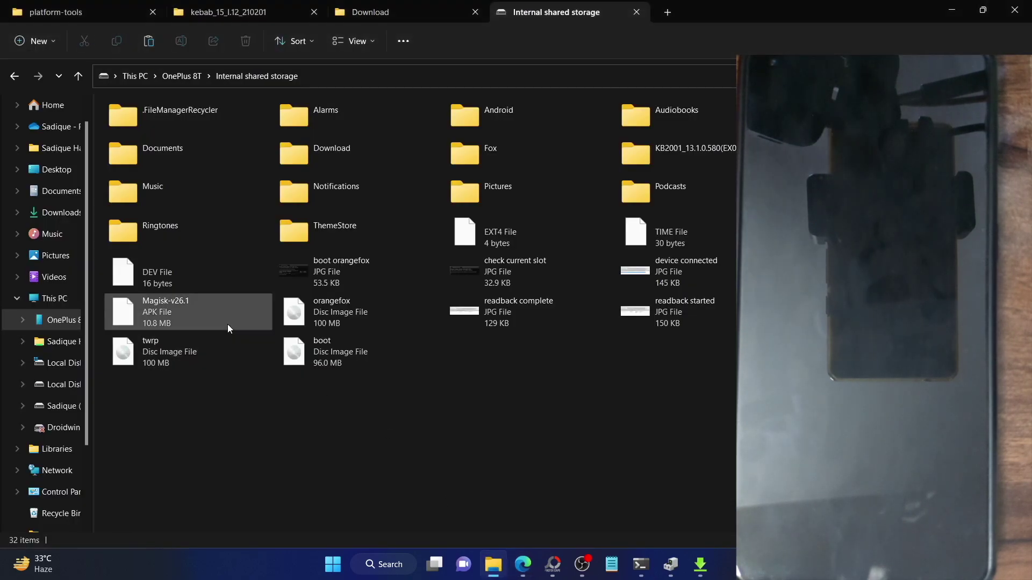
pyautogui.click(332, 357)
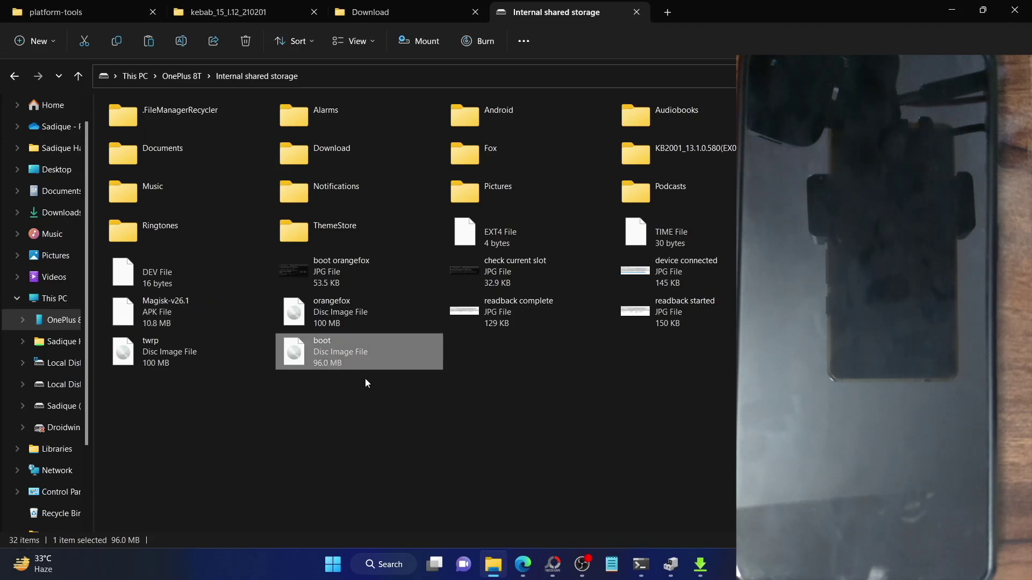
pyautogui.click(572, 406)
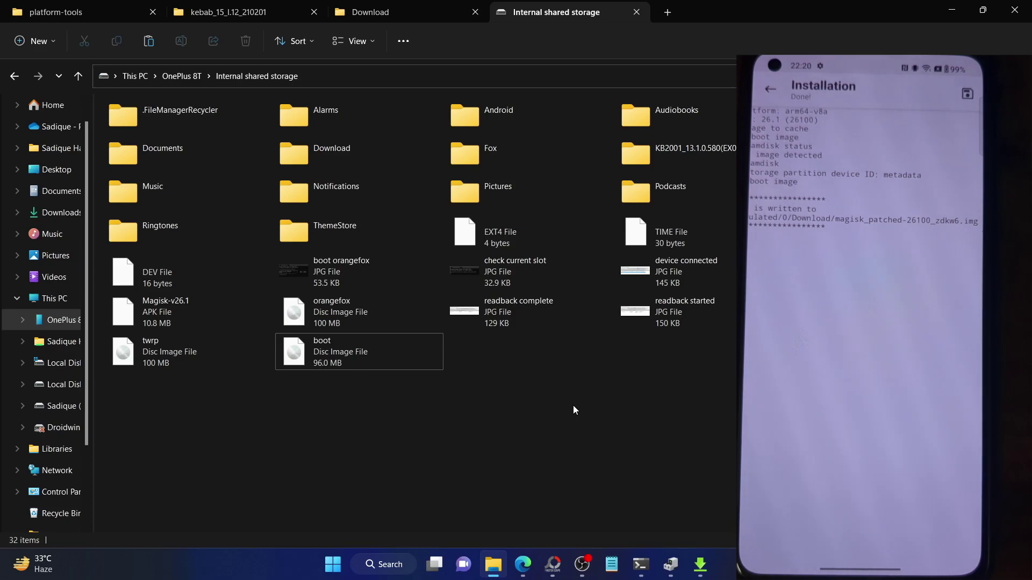
# Copy magisk_patched-26100_zdkw6 from the phone's Download folder into platform-tools on drive E:.
pyautogui.doubleClick(358, 152)
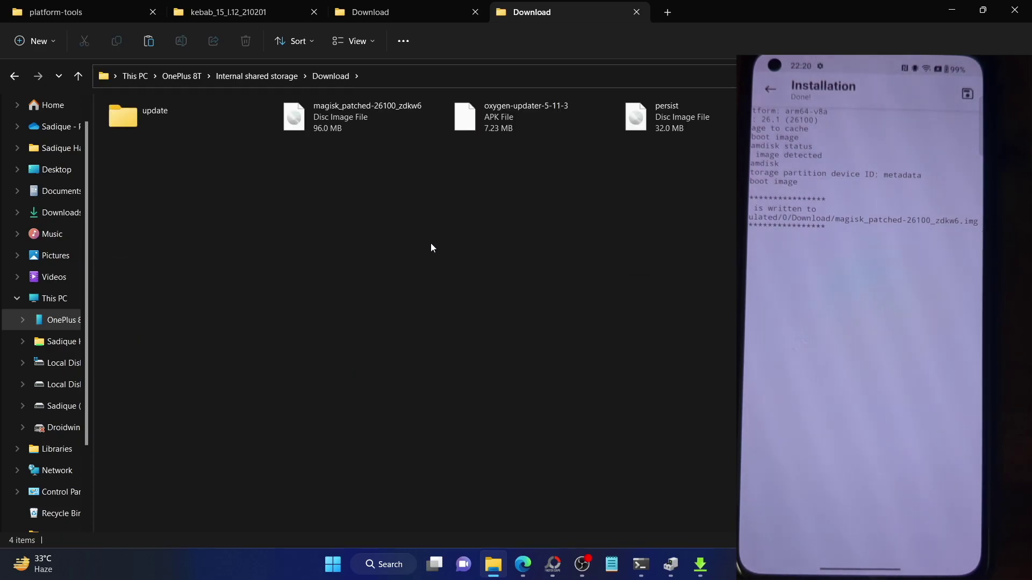
pyautogui.click(351, 129)
pyautogui.click(358, 188)
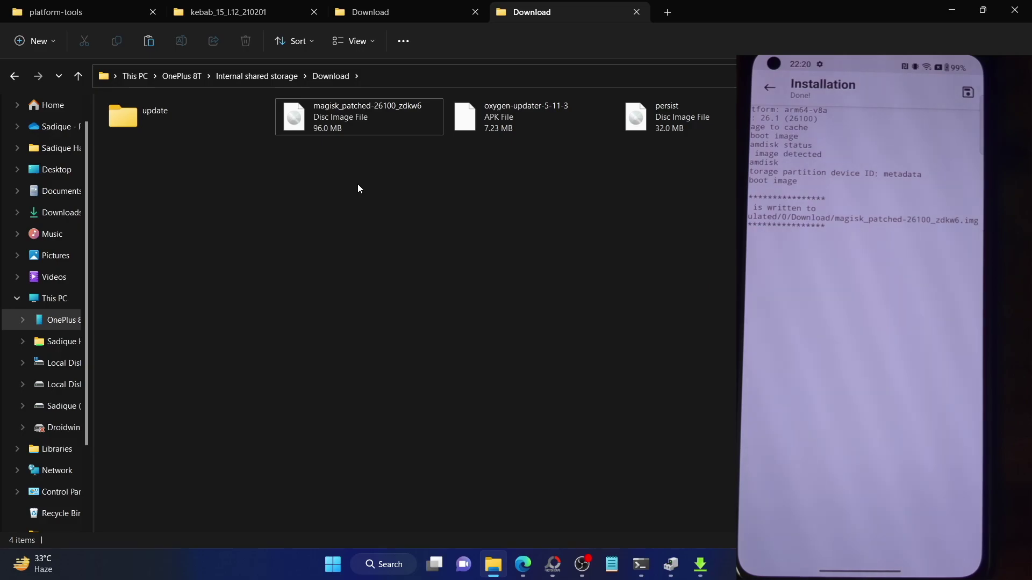
pyautogui.click(351, 127)
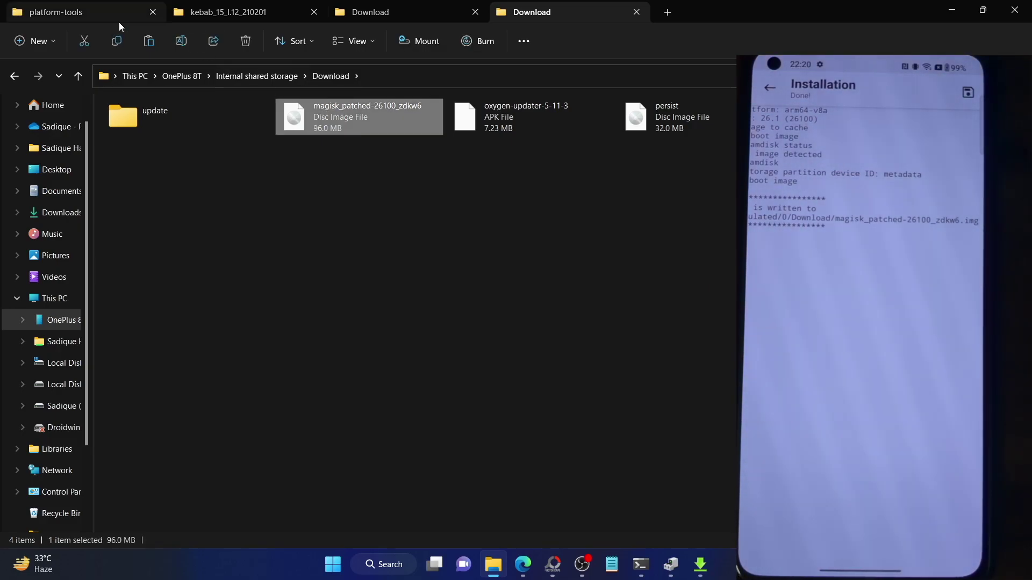
pyautogui.click(105, 14)
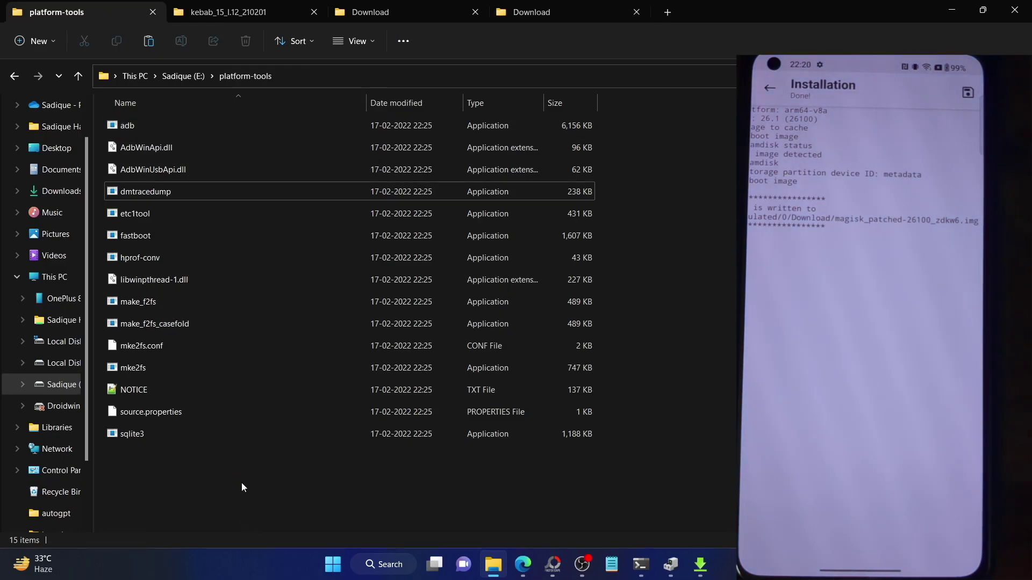
pyautogui.hotkey('ctrl', 'v')
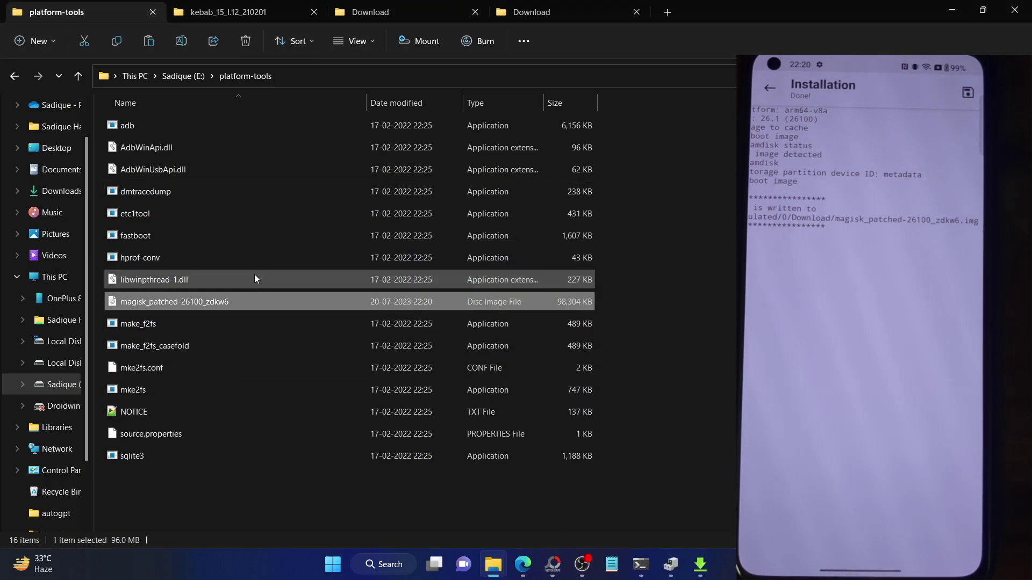
pyautogui.click(249, 499)
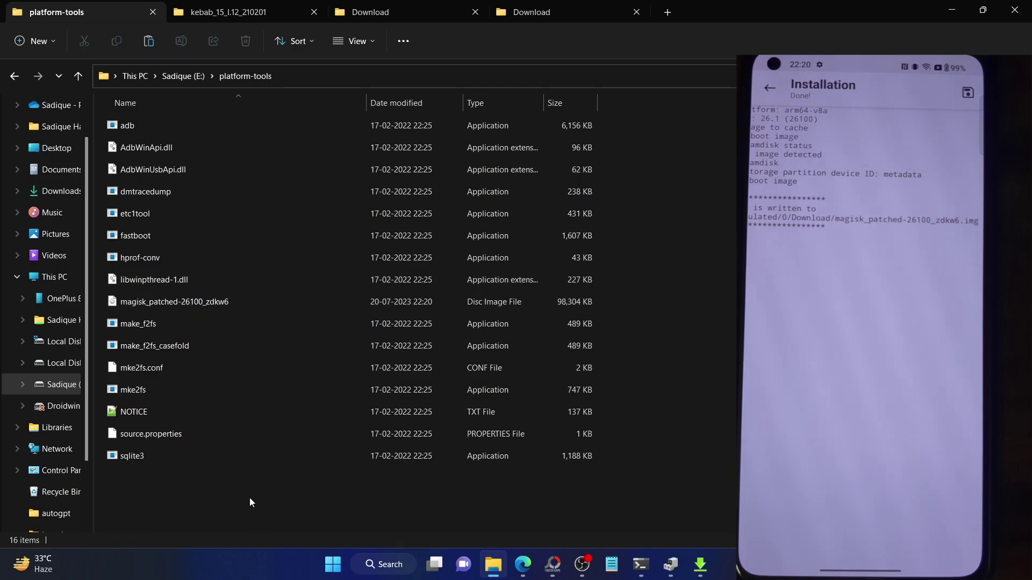
pyautogui.click(640, 576)
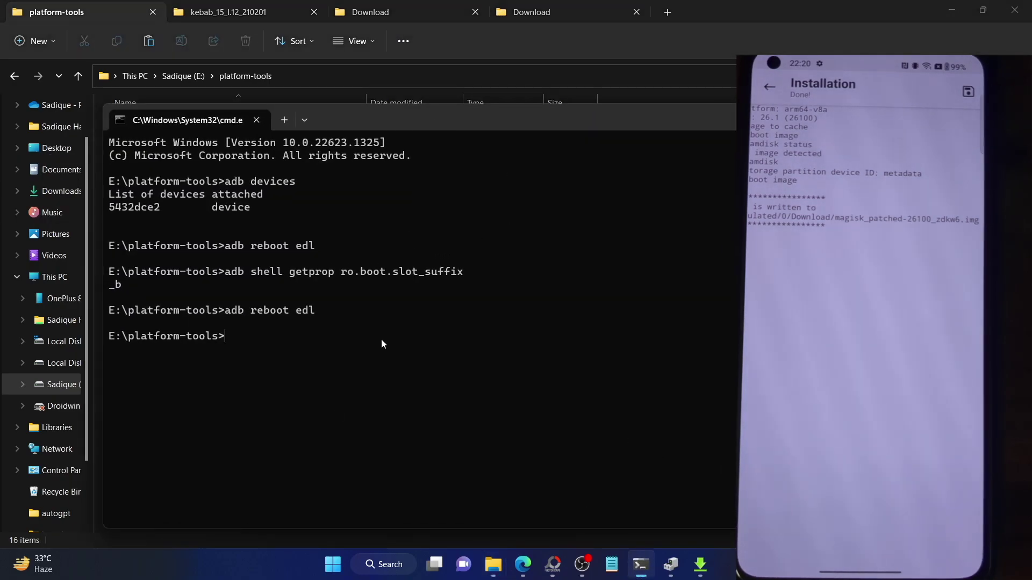
# Run adb reboot bootloader so the phone restarts into fastboot mode.
pyautogui.write('adb re')
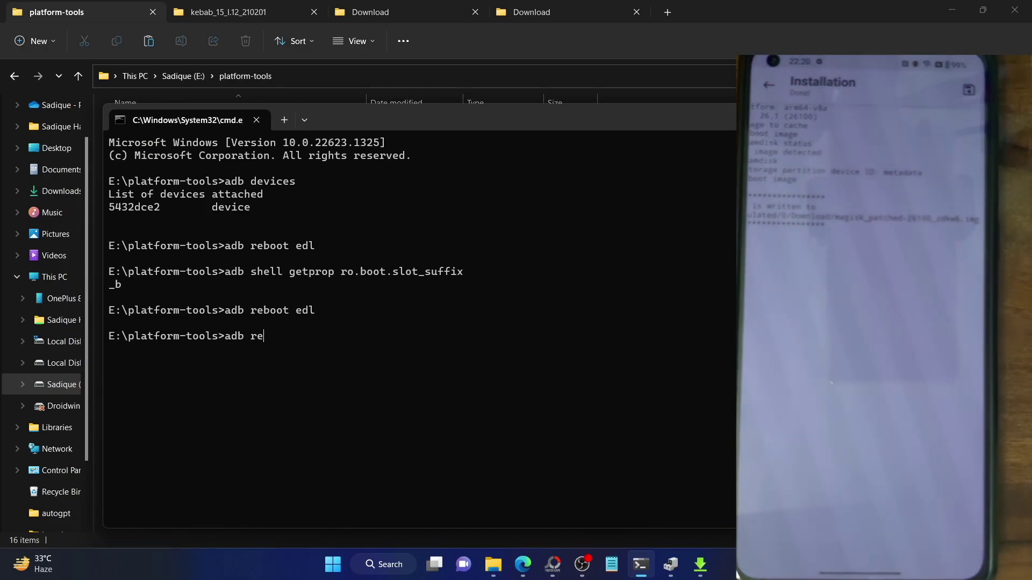
pyautogui.write('boot bootloader')
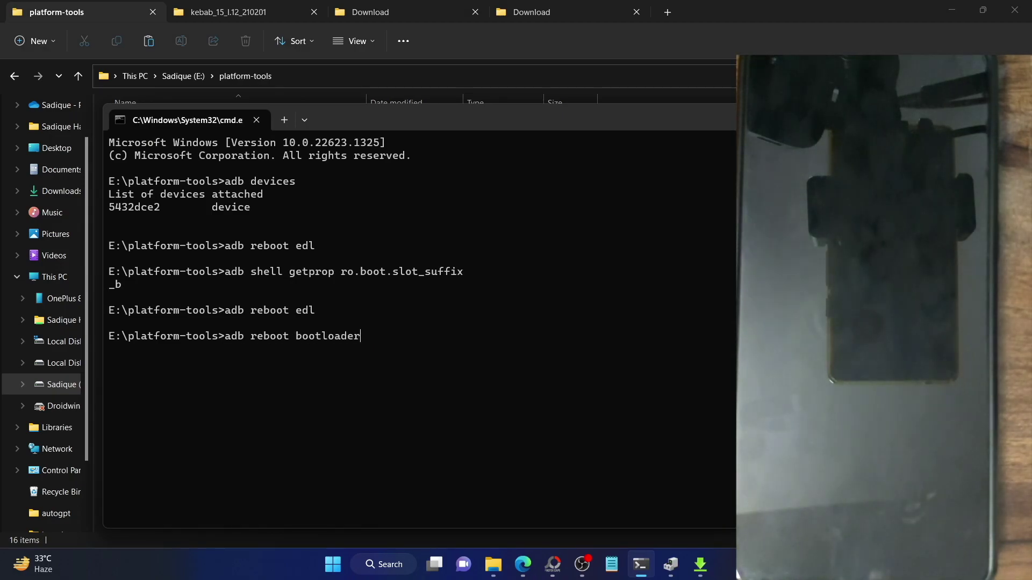
pyautogui.press('Return')
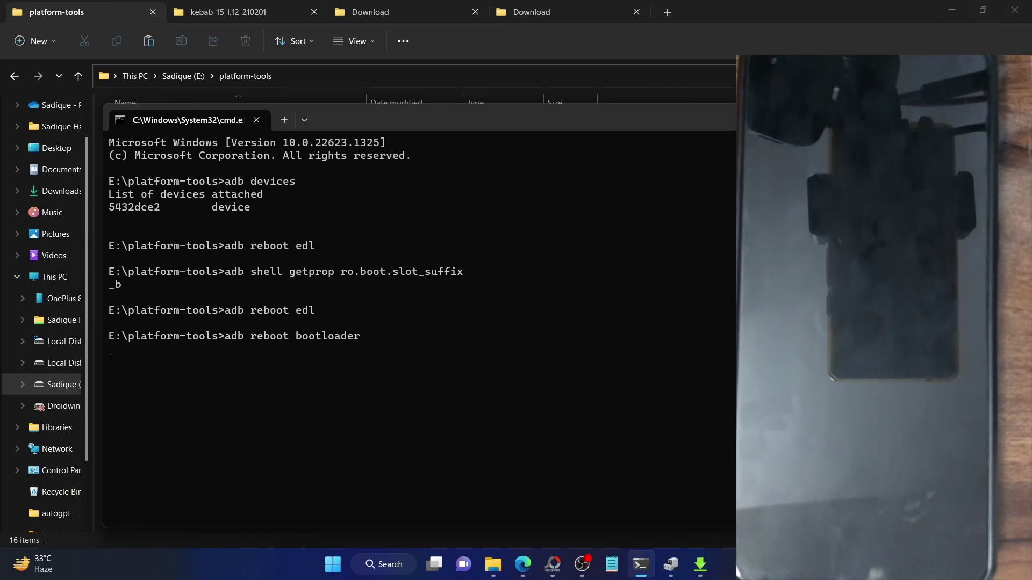
pyautogui.hotkey('alt', 'Tab')
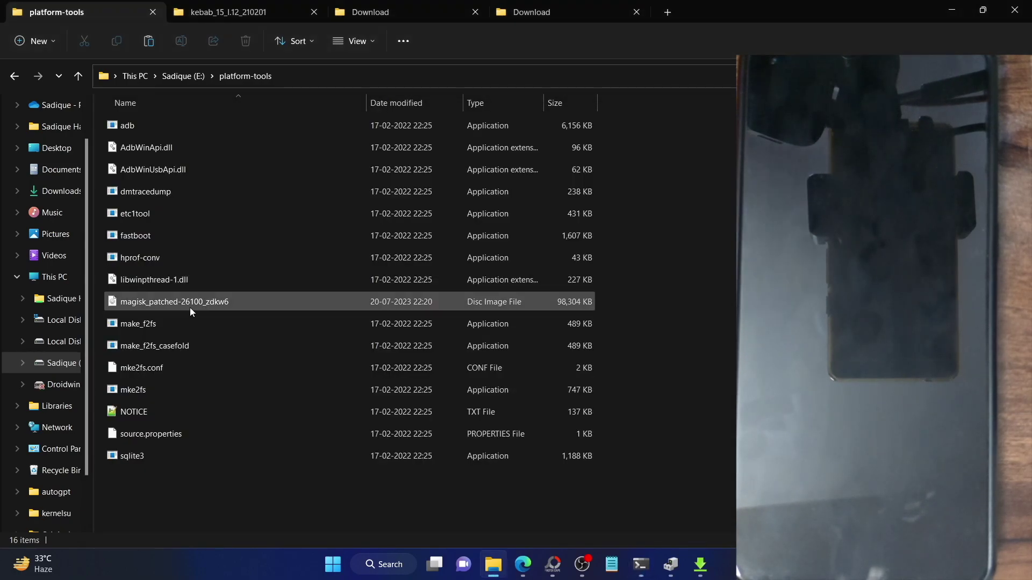
pyautogui.click(192, 304)
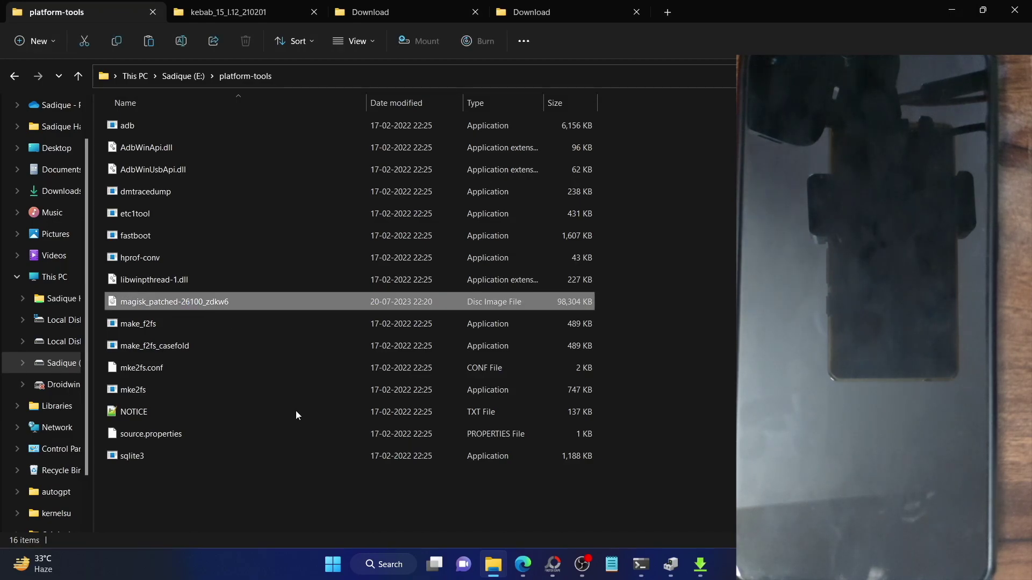
# Rename the 98,304 KB magisk_patched-26100_zdkw6 image in platform-tools to mpb.
pyautogui.rightClick(227, 300)
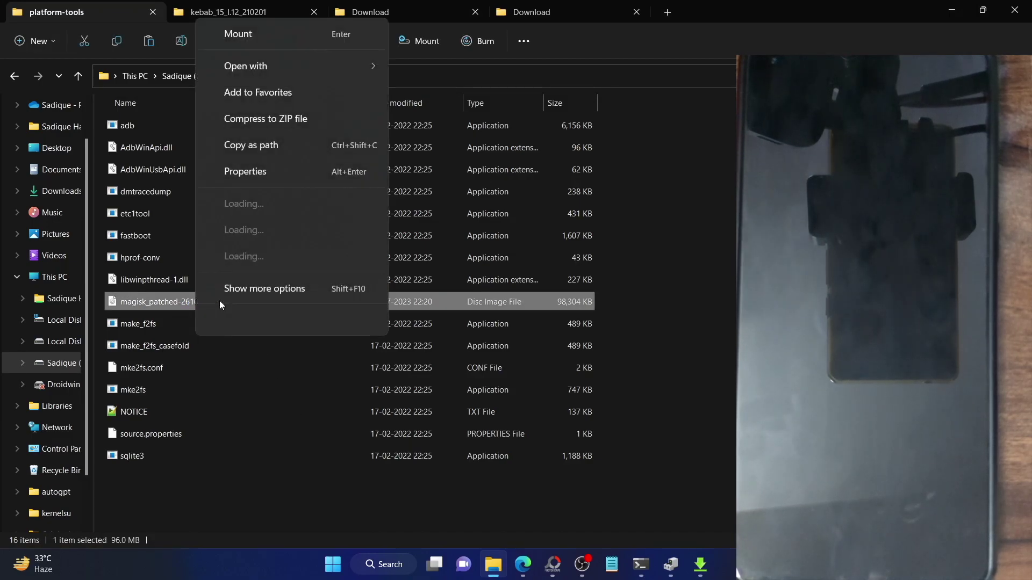
pyautogui.click(265, 325)
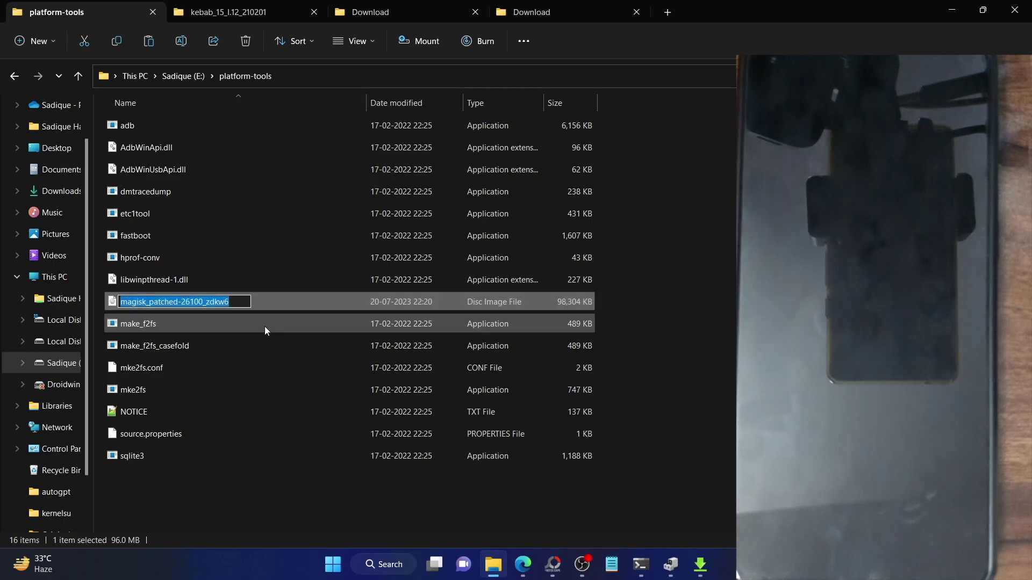
pyautogui.write('mbp')
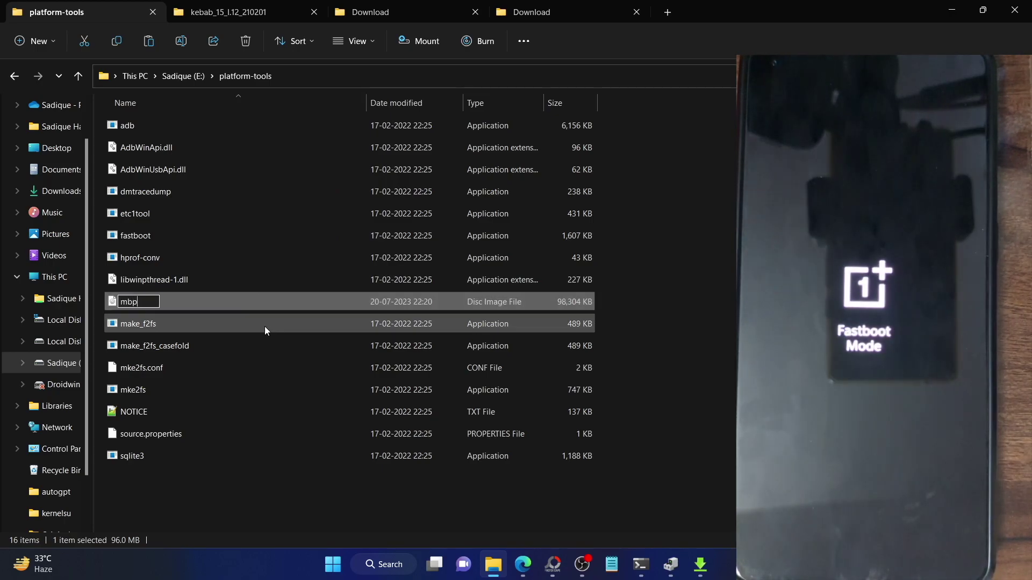
pyautogui.press('BackSpace')
pyautogui.press('BackSpace')
pyautogui.write('pb')
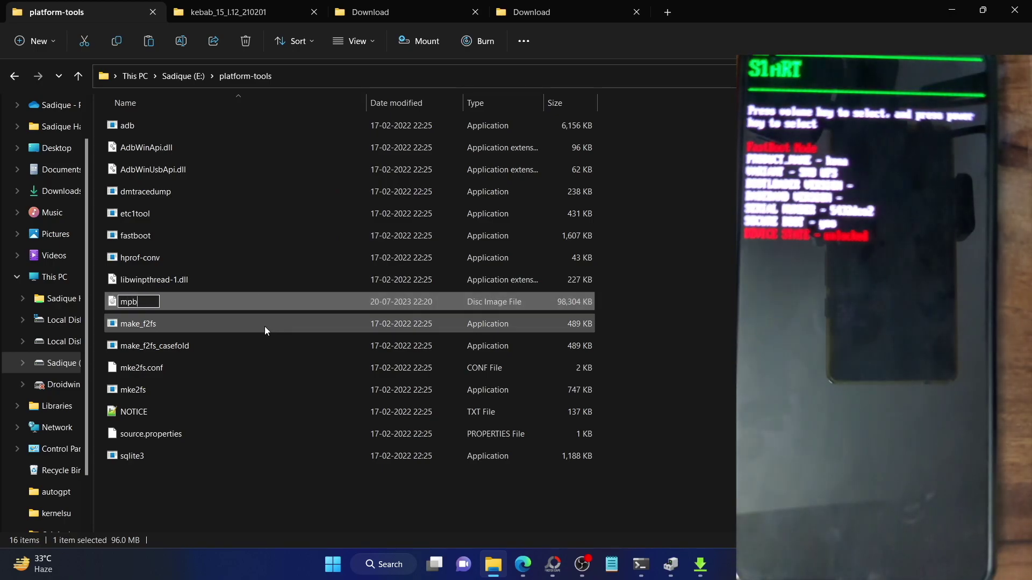
pyautogui.press('Return')
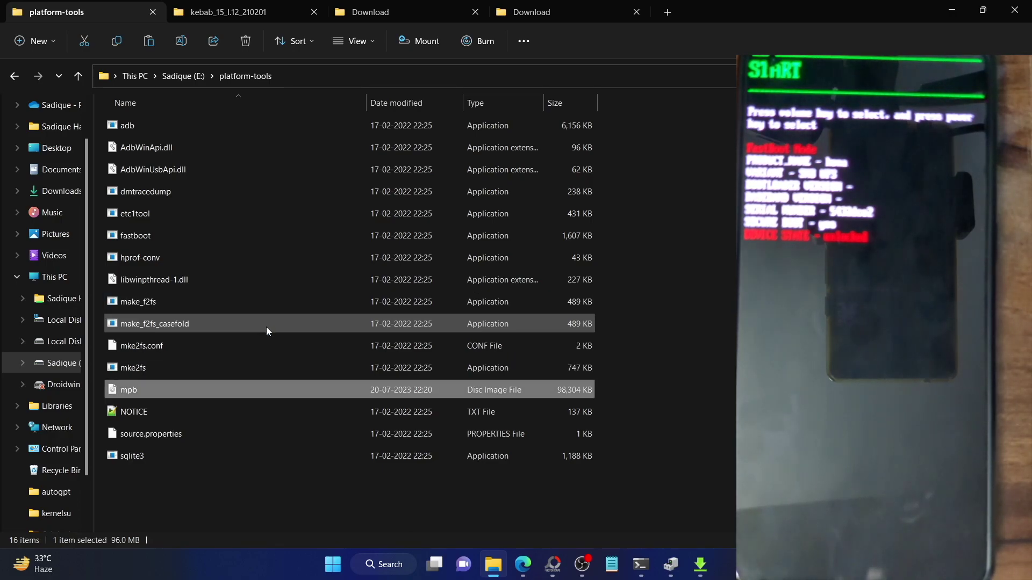
pyautogui.click(627, 397)
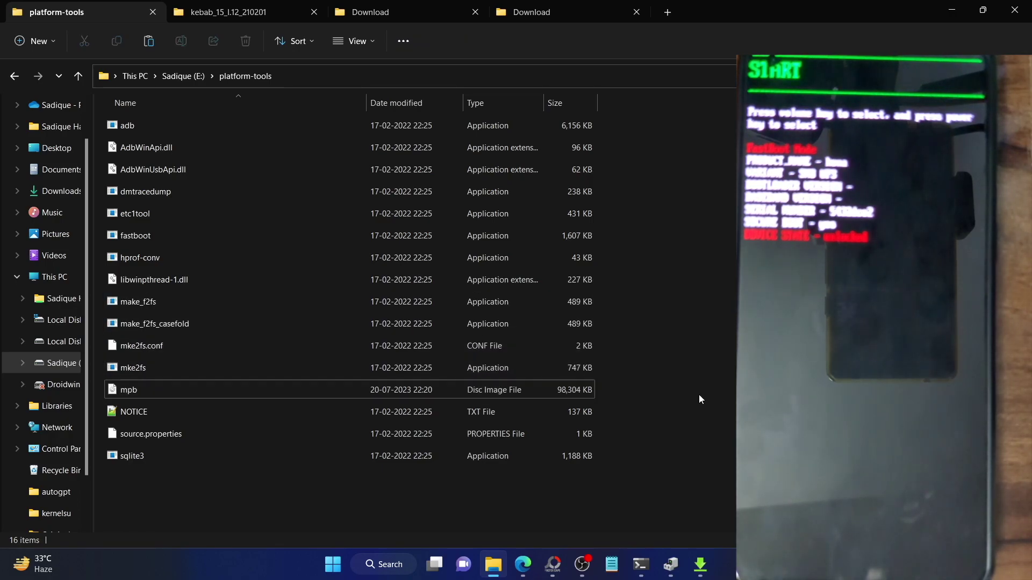
pyautogui.click(334, 385)
pyautogui.click(655, 376)
# Run the fastboot device check in Command Prompt and copy the phone's listed device ID.
pyautogui.click(642, 562)
pyautogui.write('fastboot devices')
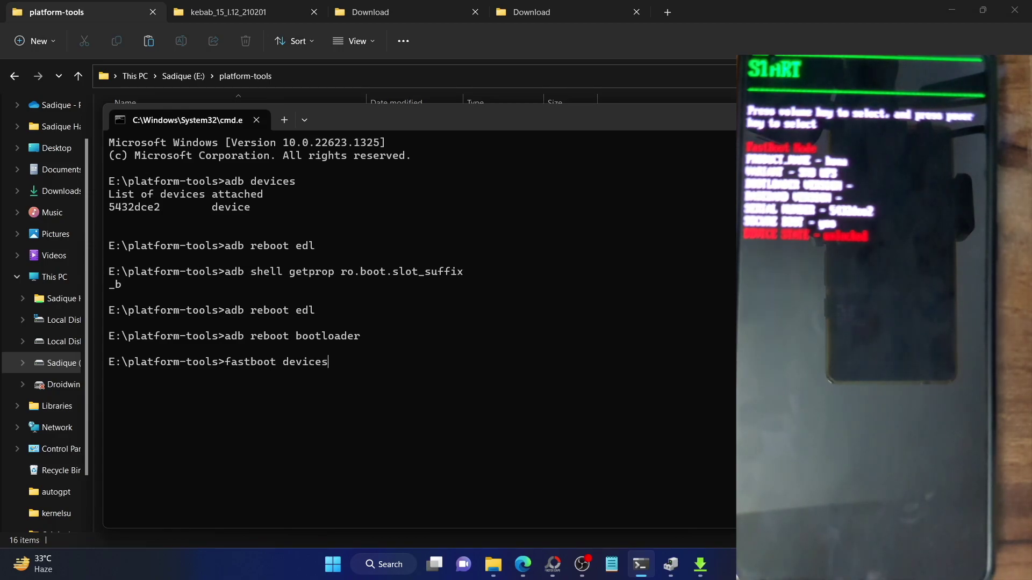
pyautogui.press('Return')
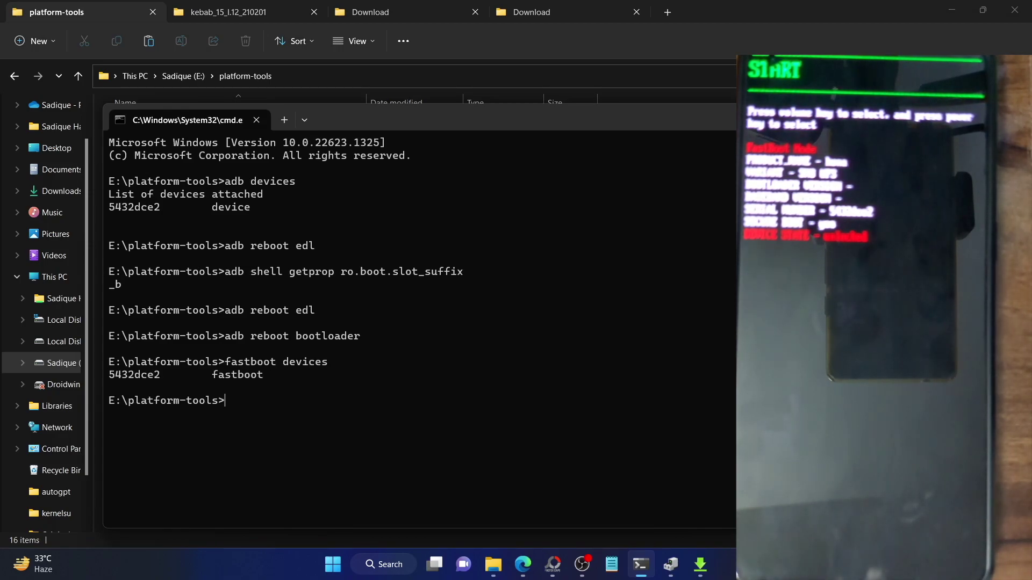
pyautogui.moveTo(109, 375); pyautogui.dragTo(161, 376)
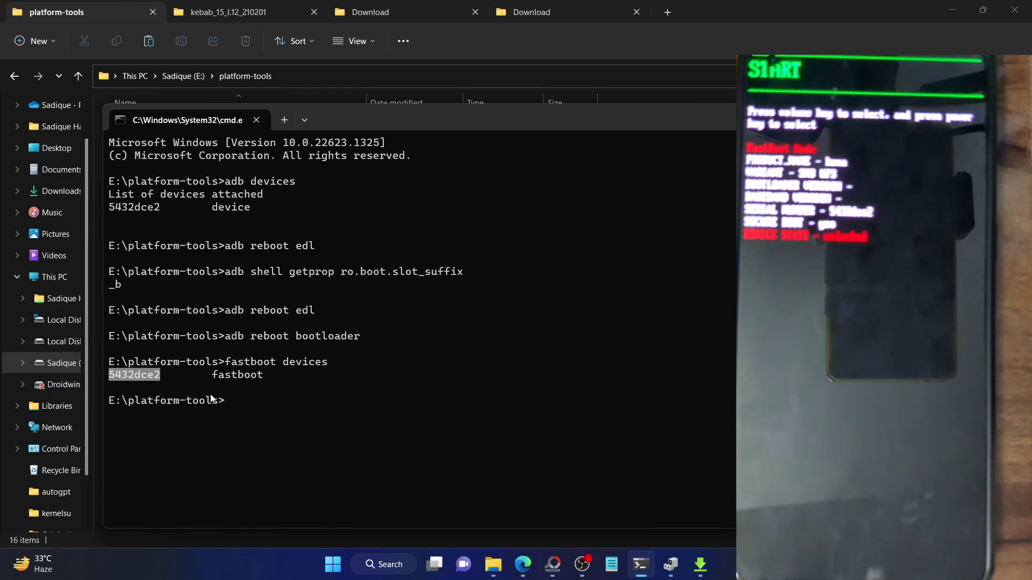
pyautogui.hotkey('ctrl', 'c')
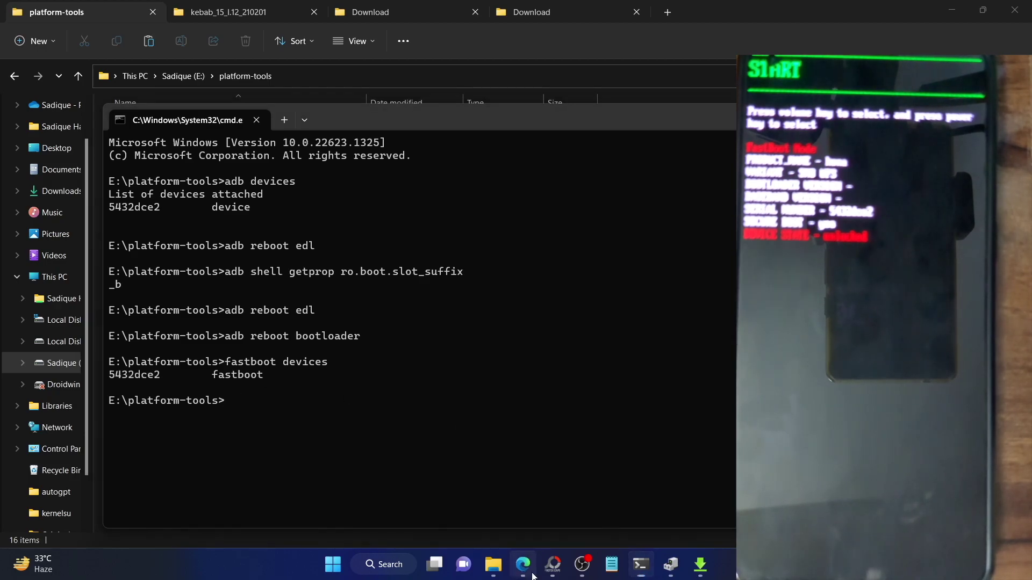
pyautogui.click(523, 564)
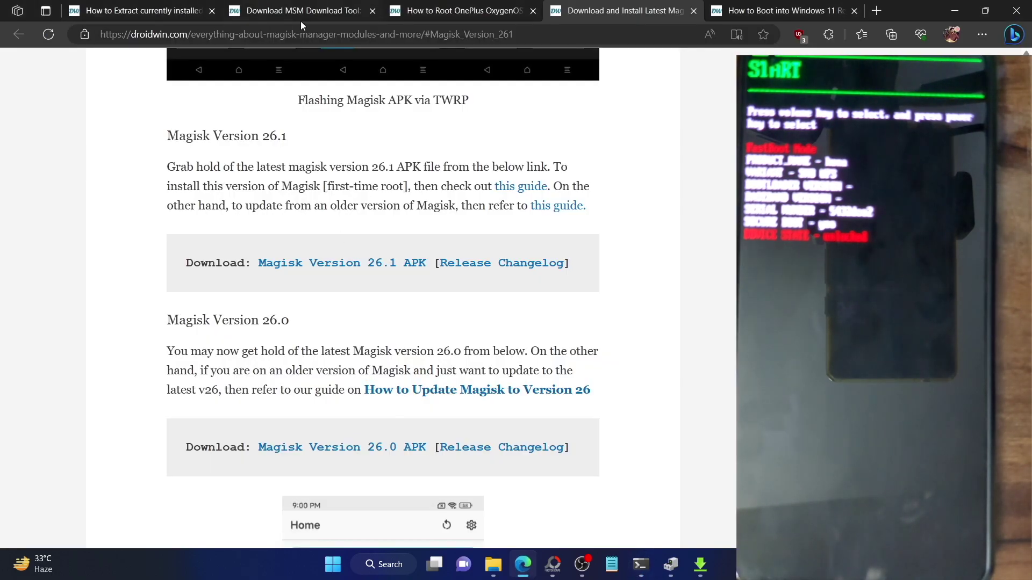
# Review the OnePlus rooting guide and the boot.img extraction guide in Edge.
pyautogui.click(470, 20)
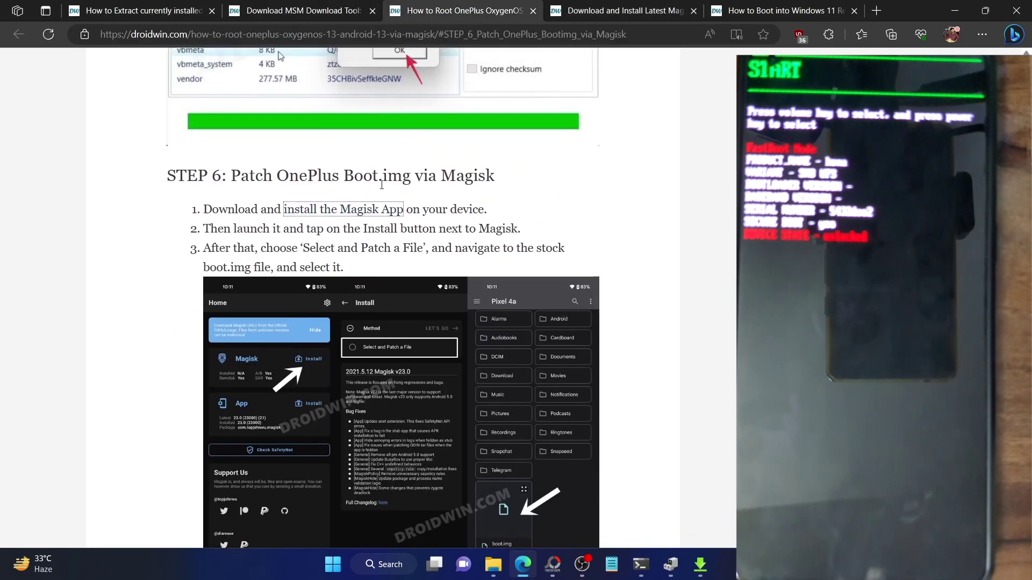
pyautogui.scroll(-15, 375, 191)
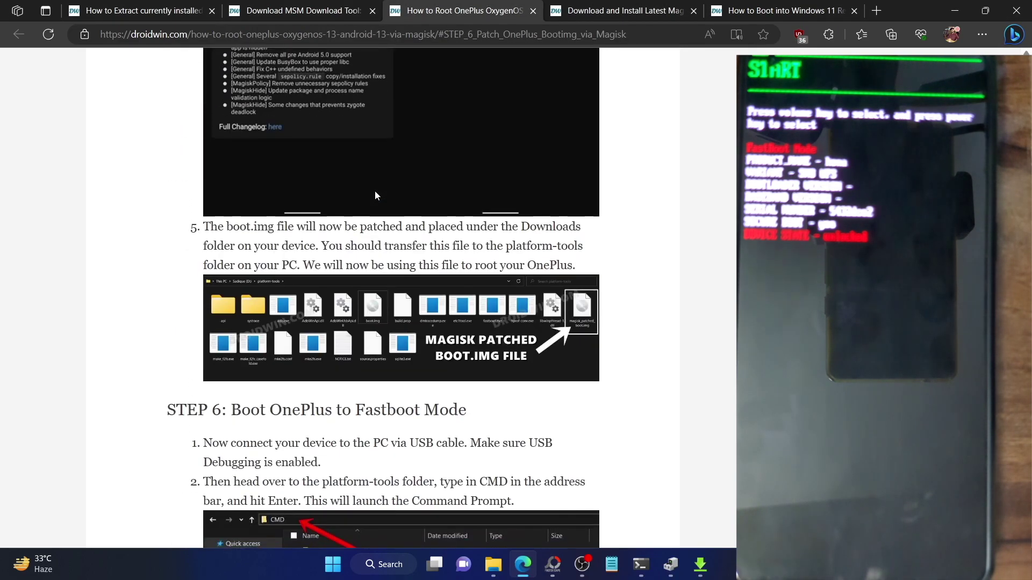
pyautogui.scroll(-18, 375, 191)
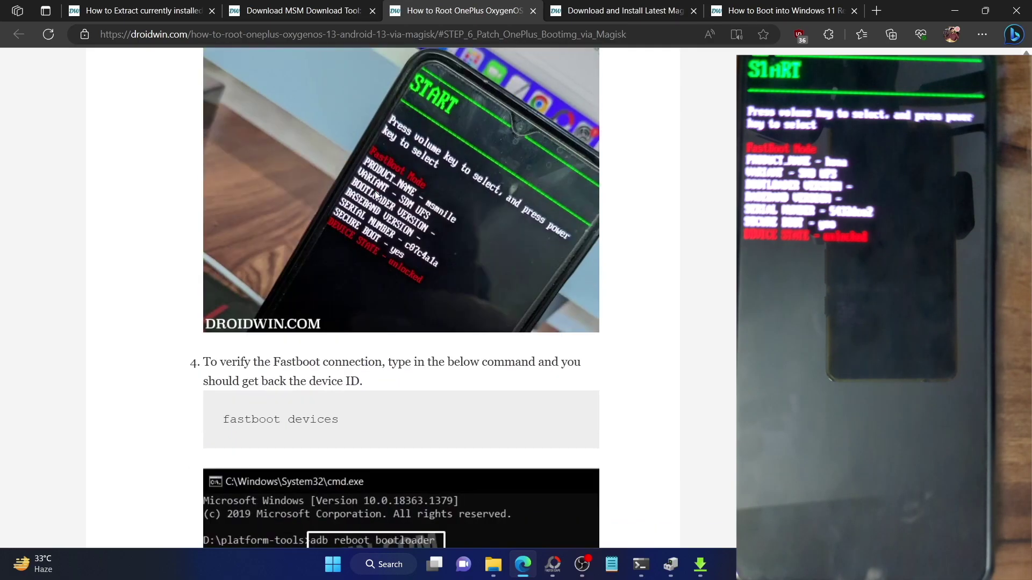
pyautogui.scroll(-5, 376, 192)
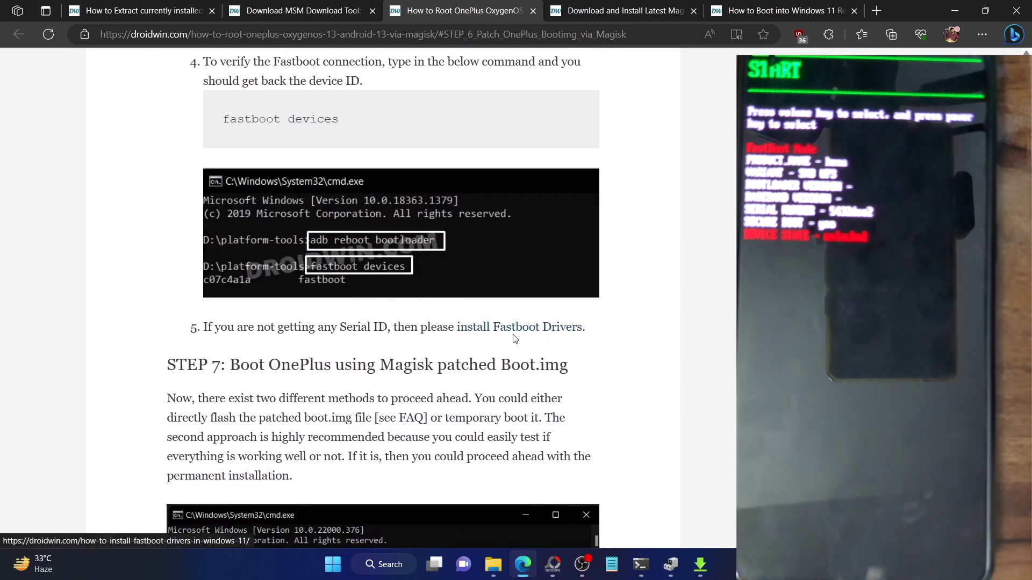
pyautogui.click(161, 16)
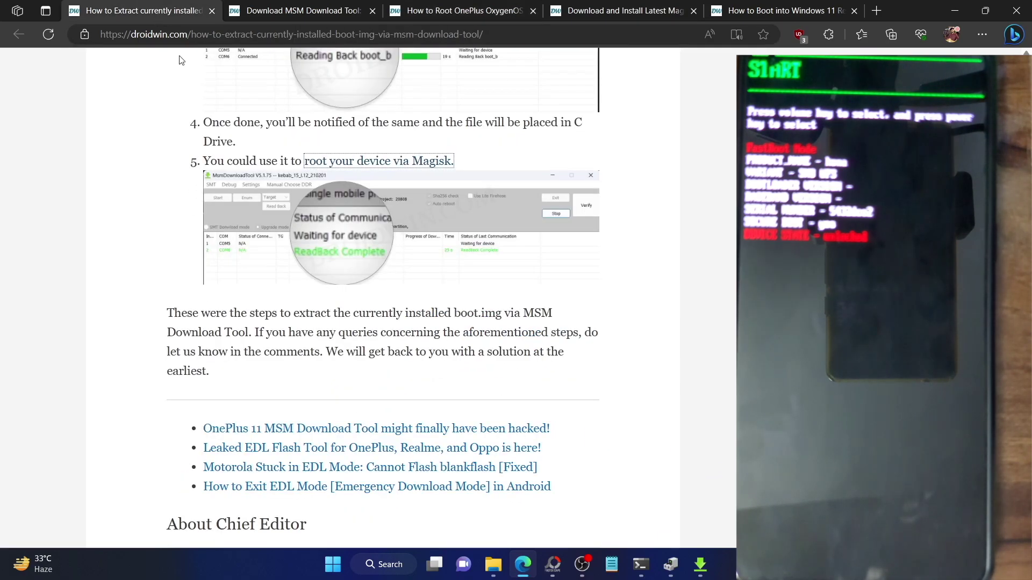
pyautogui.click(493, 564)
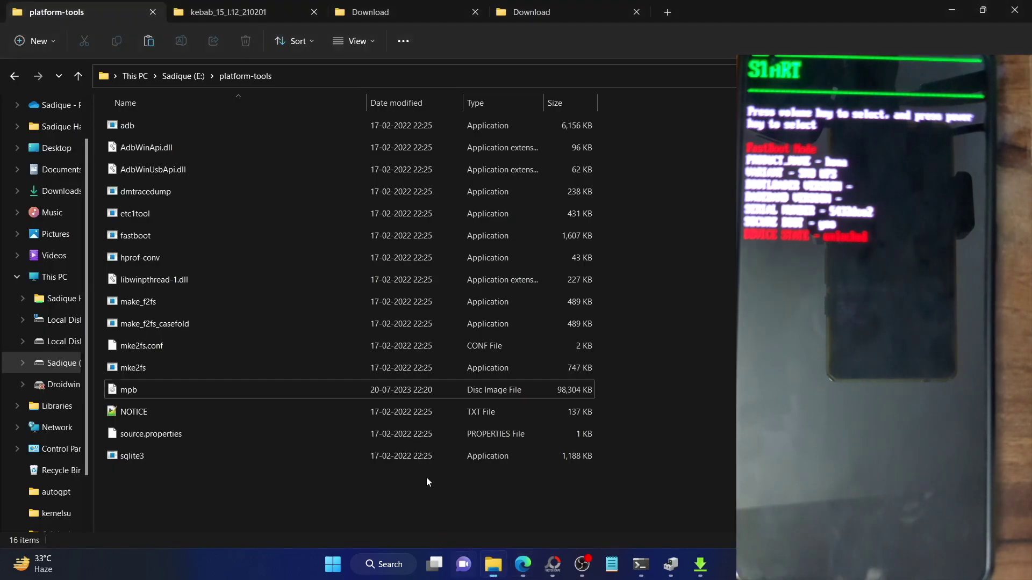
# Run fastboot boot mpb.img to temporarily boot the patched image on the phone.
pyautogui.click(634, 569)
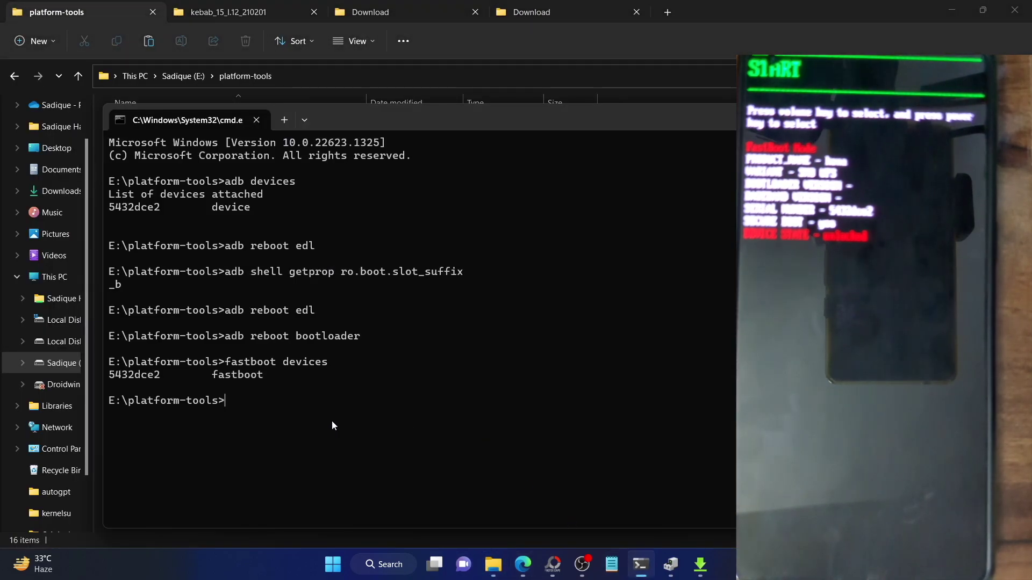
pyautogui.write('fastboot boot mpb.img')
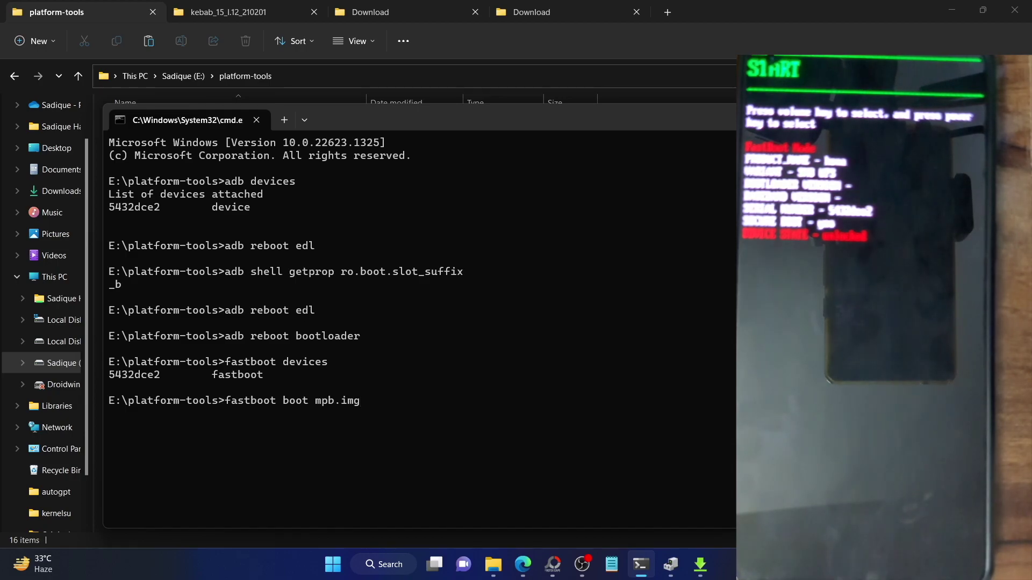
pyautogui.press('Return')
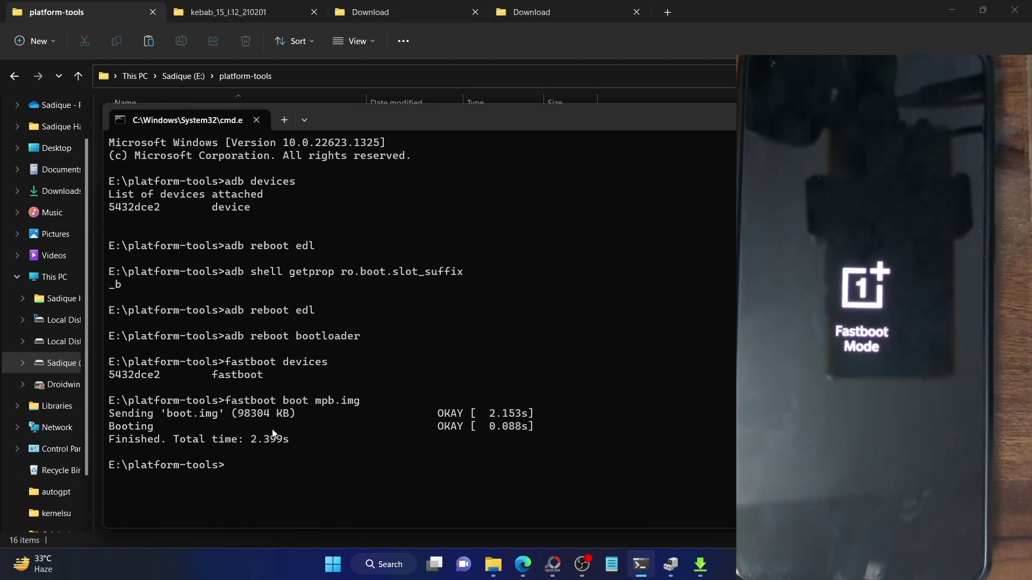
pyautogui.doubleClick(298, 403)
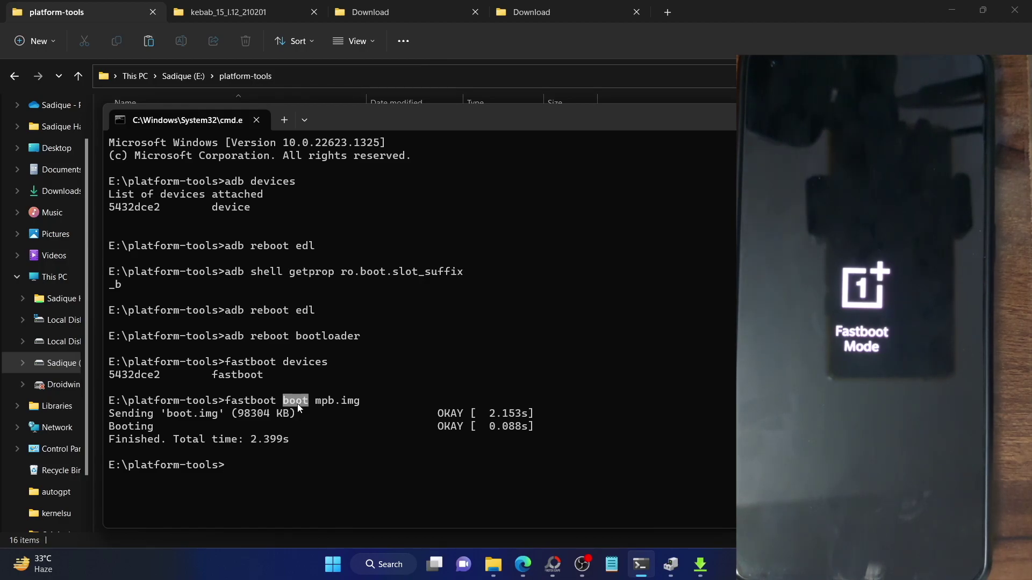
pyautogui.doubleClick(321, 404)
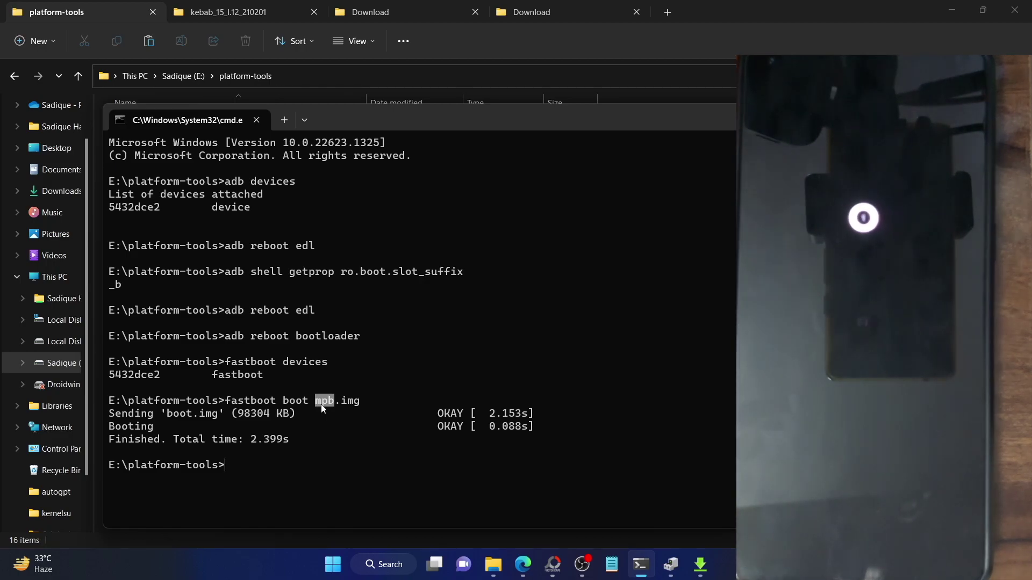
pyautogui.click(292, 400)
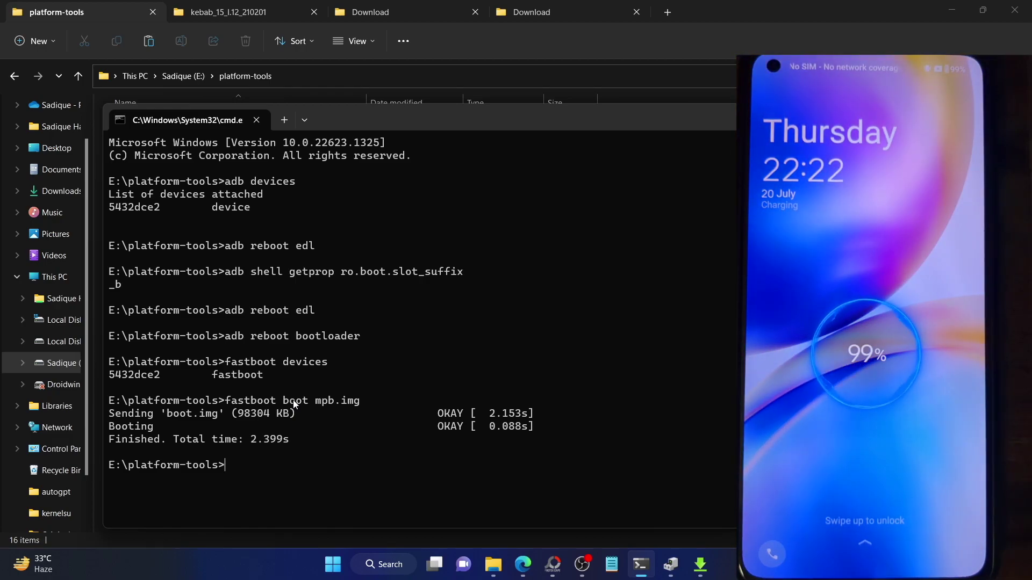
pyautogui.doubleClick(293, 401)
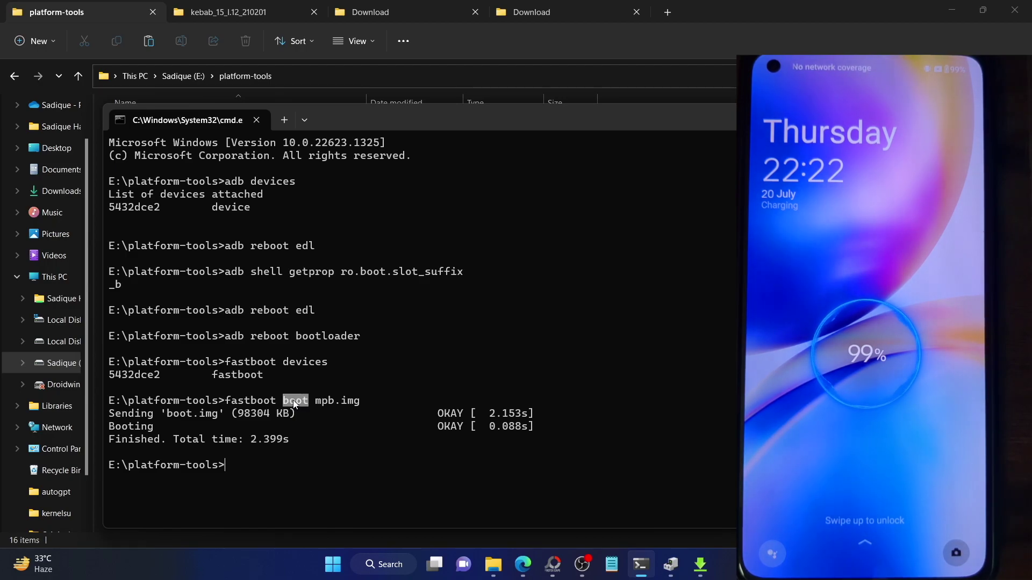
pyautogui.doubleClick(332, 402)
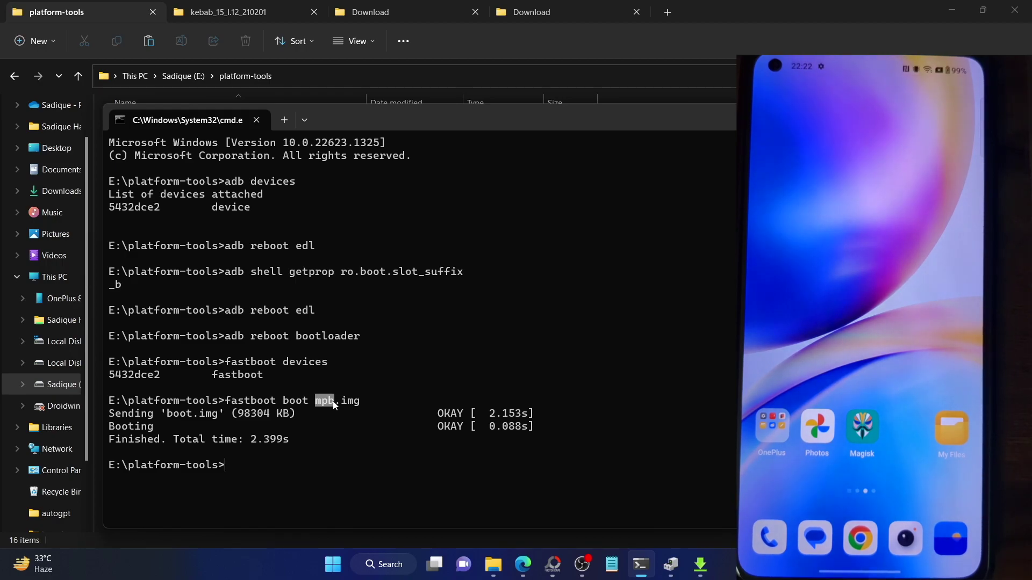
pyautogui.doubleClick(306, 401)
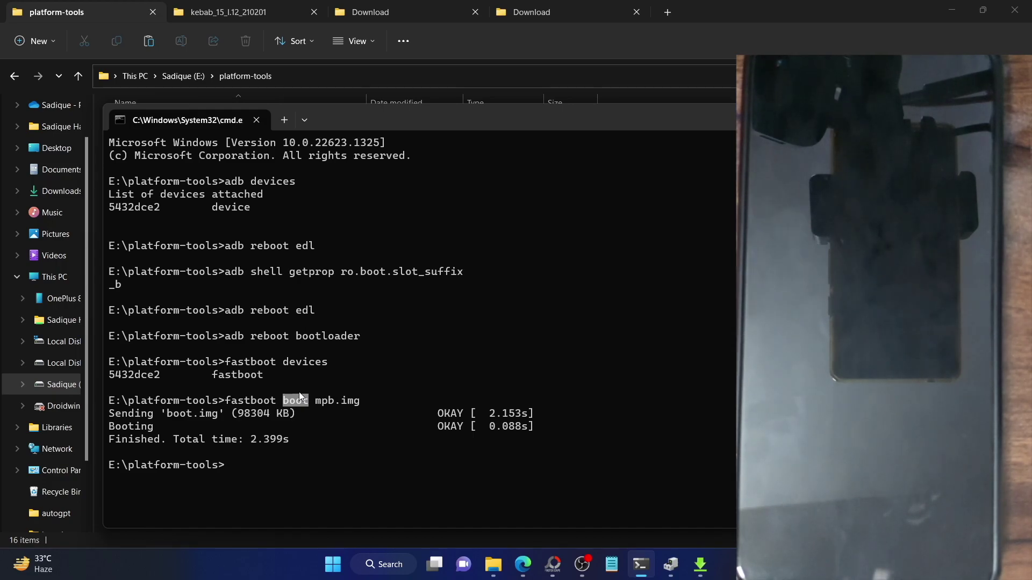
pyautogui.click(554, 483)
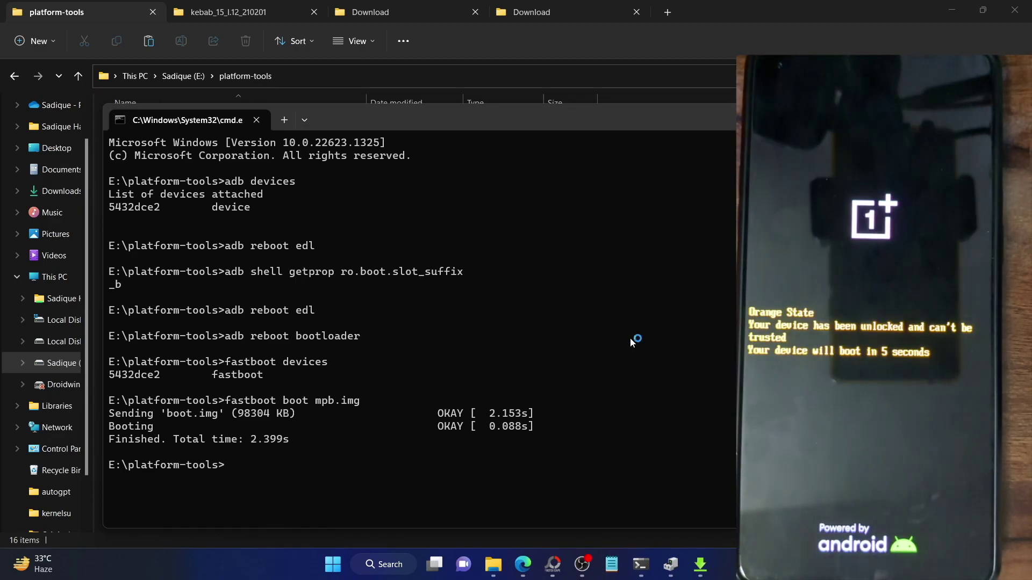
# Draft 'fastboot boot mbp.img' in Notepad by typing the flash command and deleting 'flash'.
pyautogui.write('fastboot ')
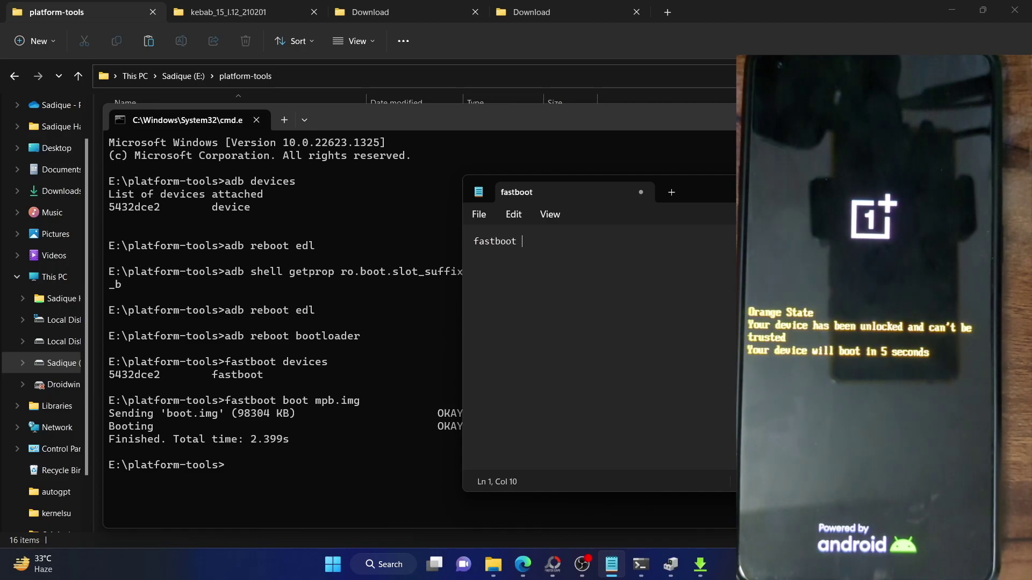
pyautogui.write('flash boot ')
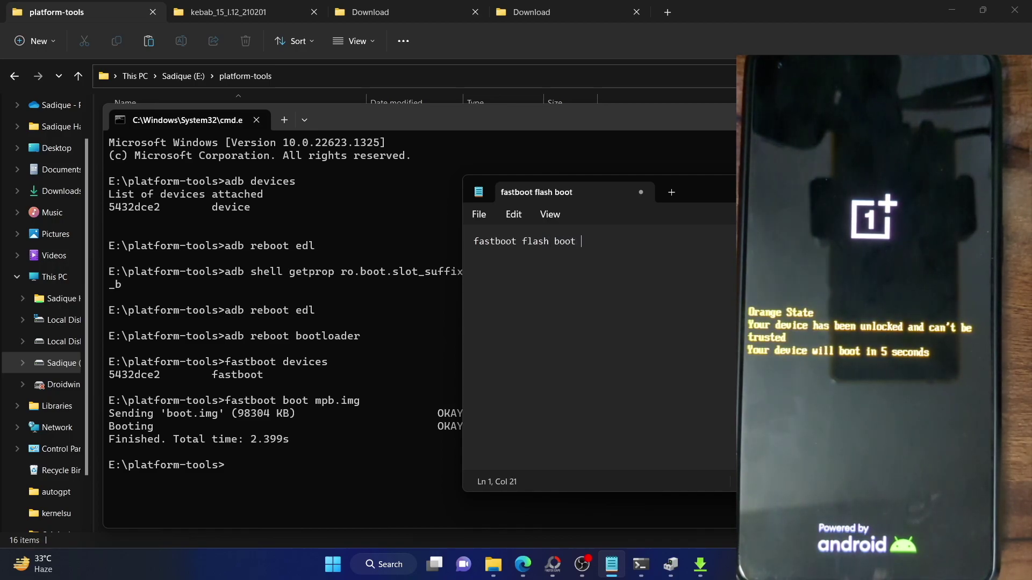
pyautogui.write('mbp.img')
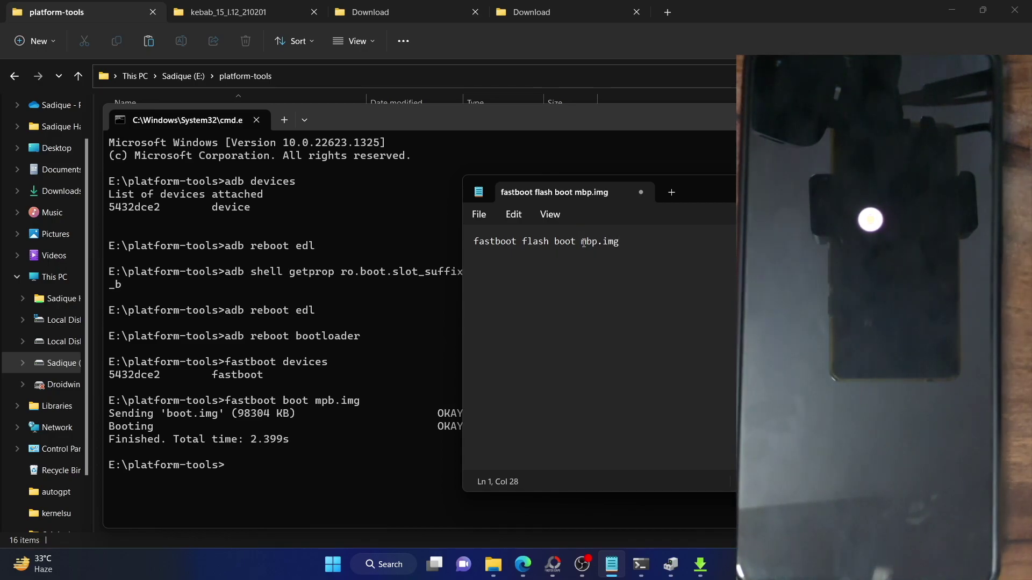
pyautogui.moveTo(581, 242); pyautogui.dragTo(625, 241)
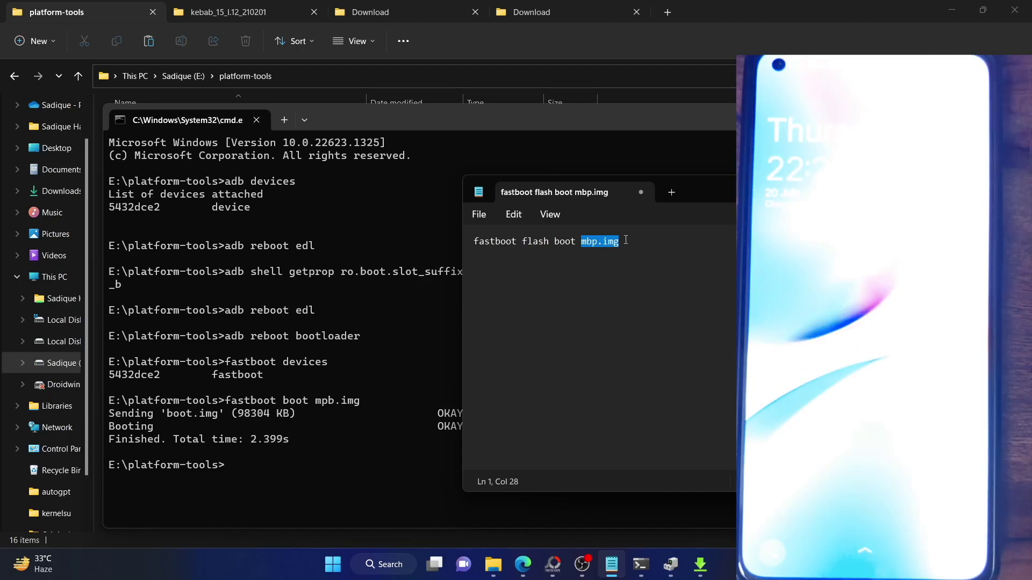
pyautogui.doubleClick(528, 243)
pyautogui.press('BackSpace')
pyautogui.press('BackSpace')
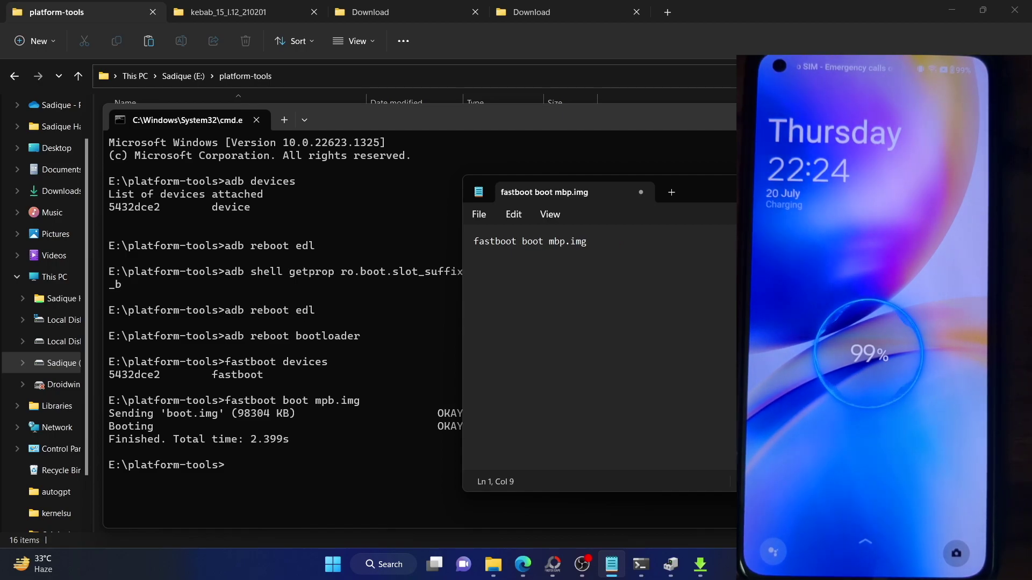
pyautogui.doubleClick(554, 242)
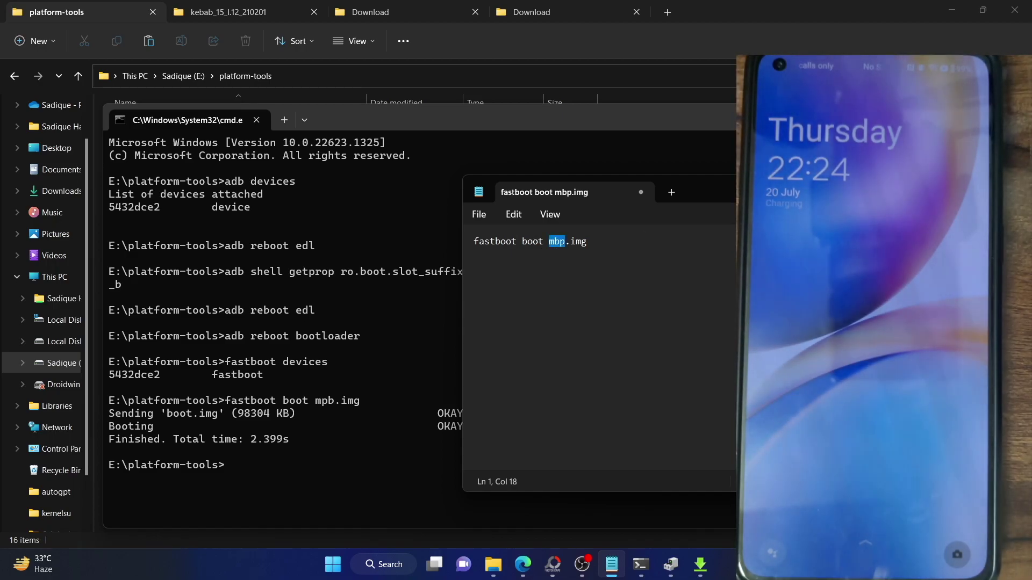
pyautogui.hotkey('alt', 'Tab')
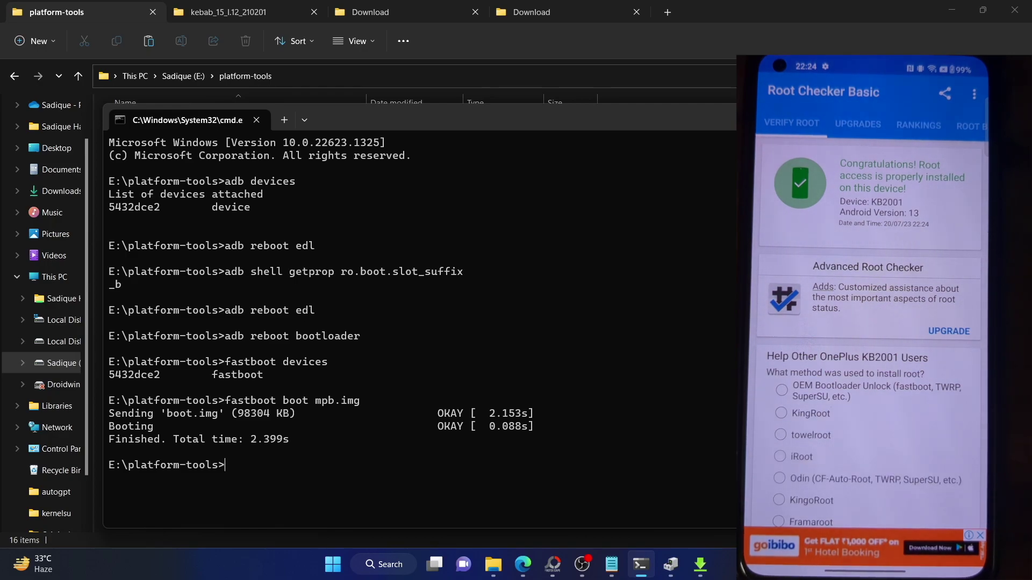
# Check the COM6 ReadBack Complete row in MSM Download Tool, then return to Command Prompt.
pyautogui.click(641, 564)
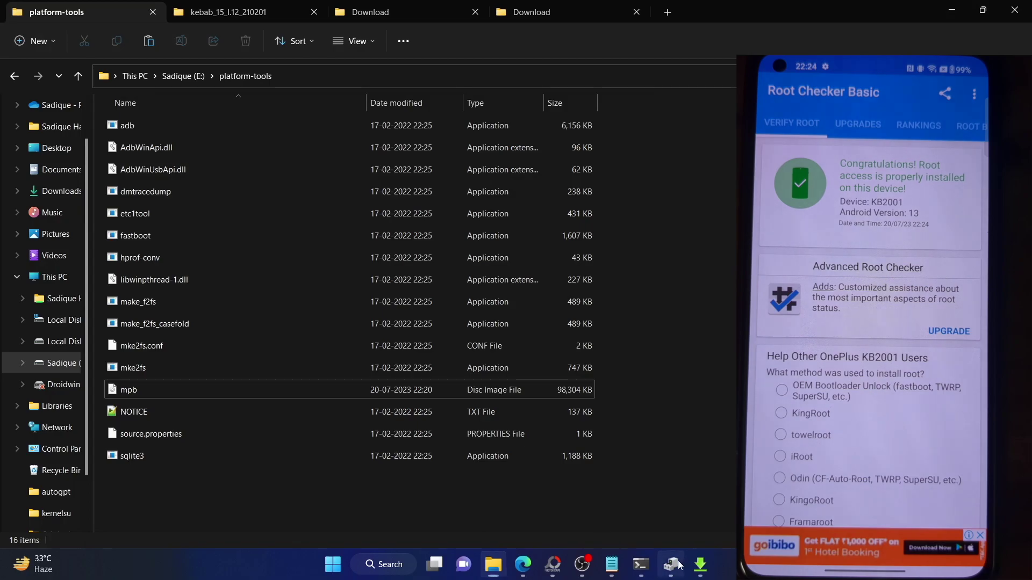
pyautogui.click(672, 564)
pyautogui.click(686, 131)
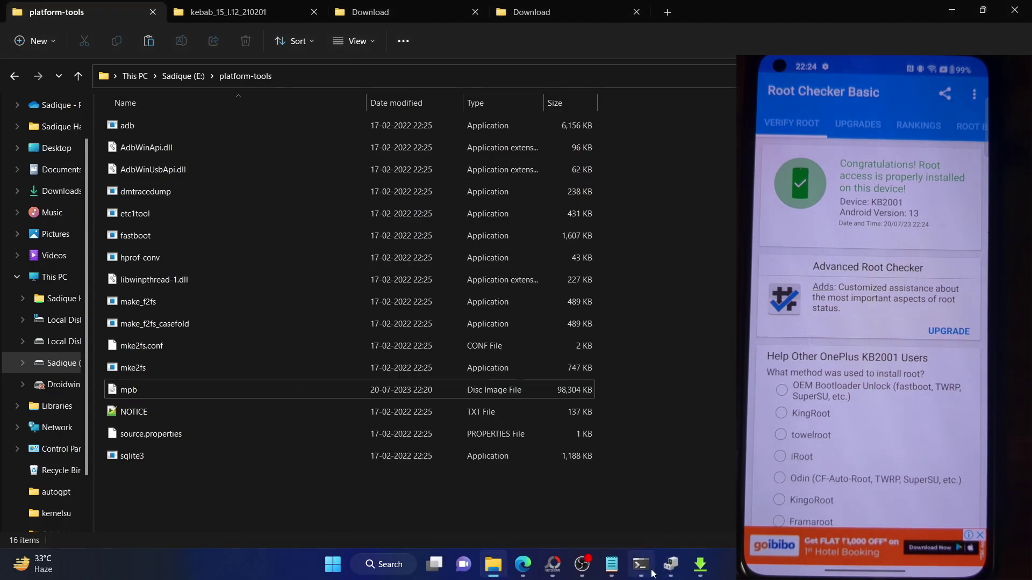
pyautogui.click(699, 565)
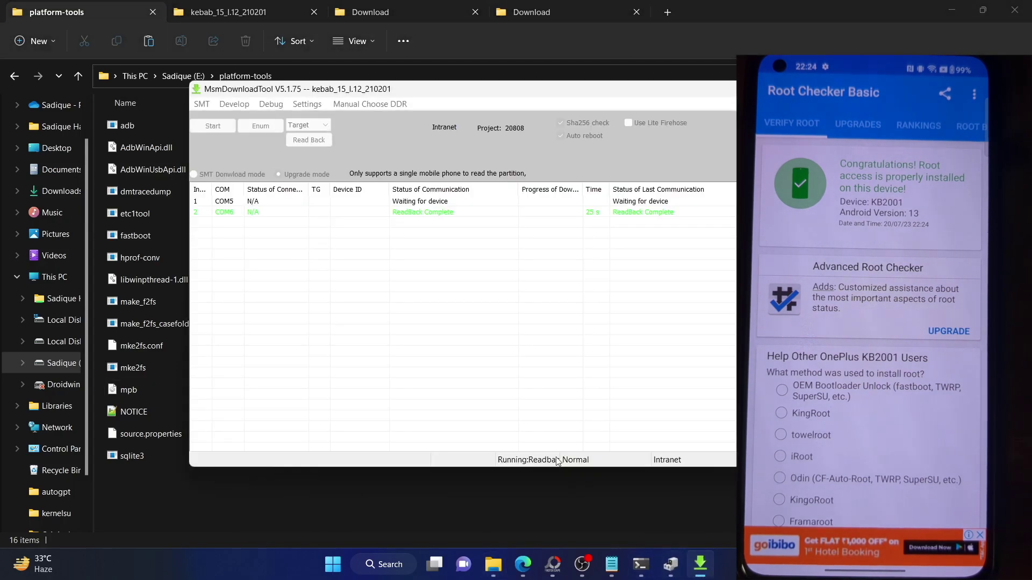
pyautogui.click(413, 215)
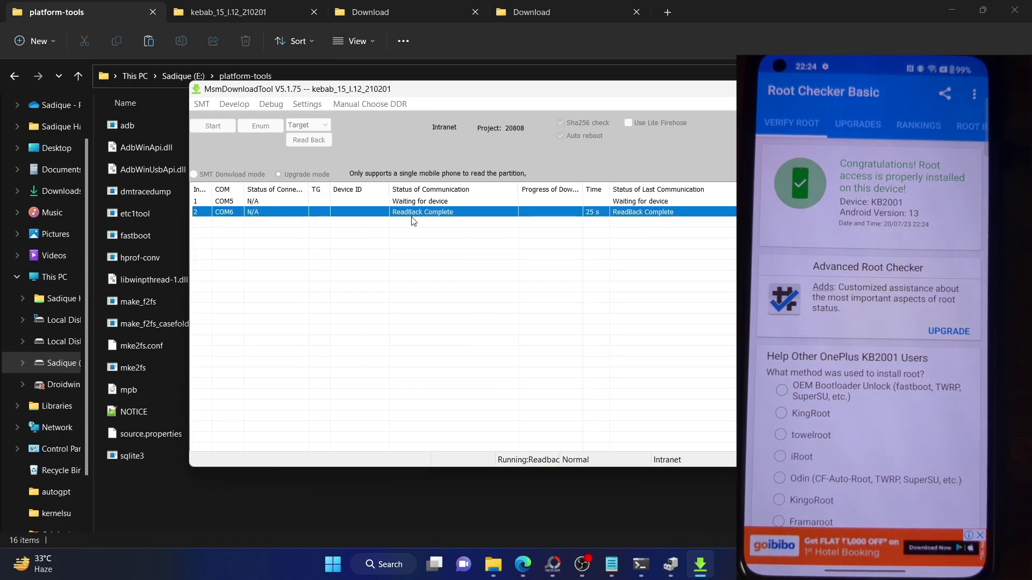
pyautogui.click(641, 565)
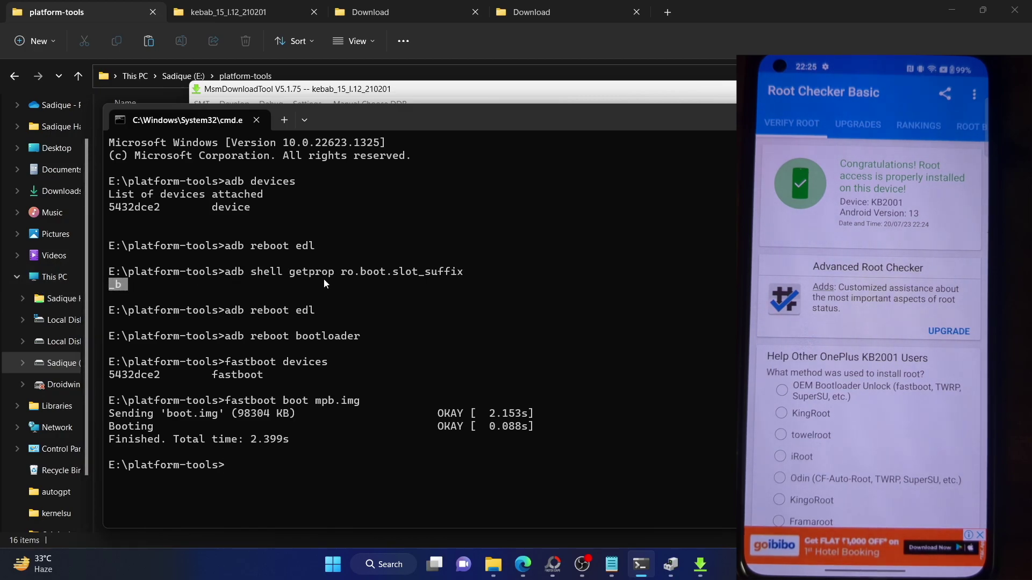
# Highlight 'boot' in the slot-suffix output and fastboot command, then minimise cmd and MSM Download Tool.
pyautogui.doubleClick(381, 273)
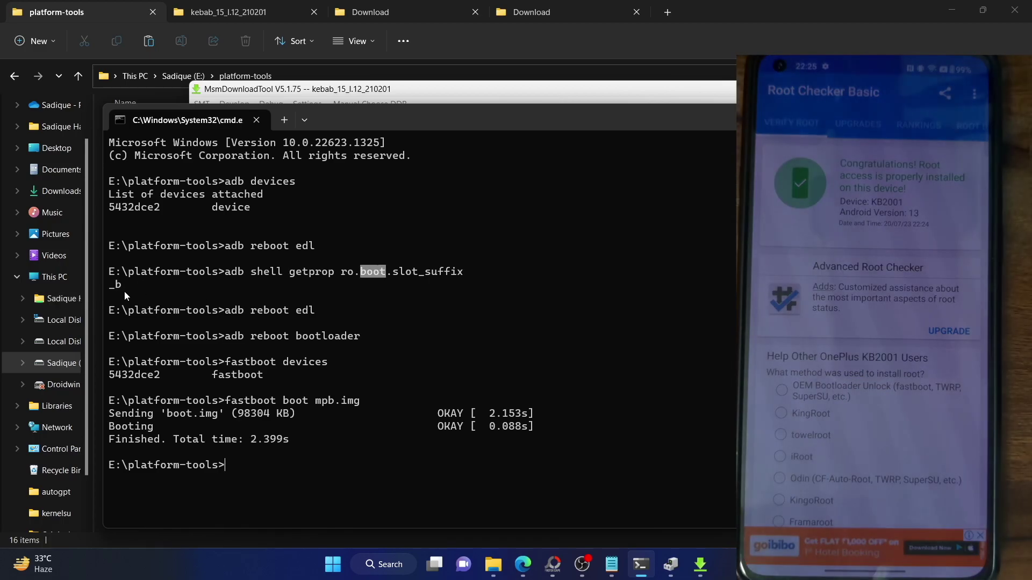
pyautogui.doubleClick(295, 400)
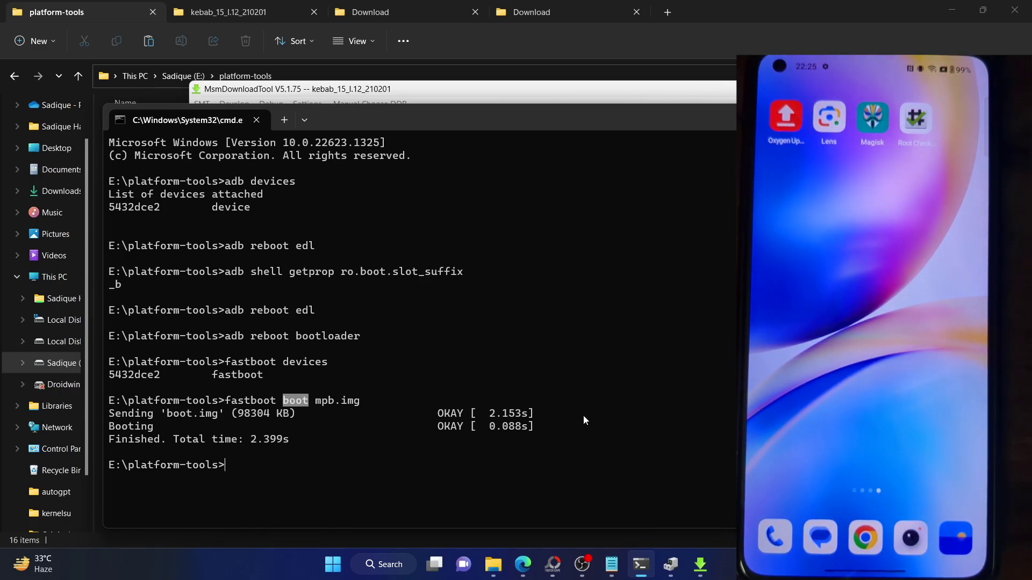
pyautogui.press('super+Down')
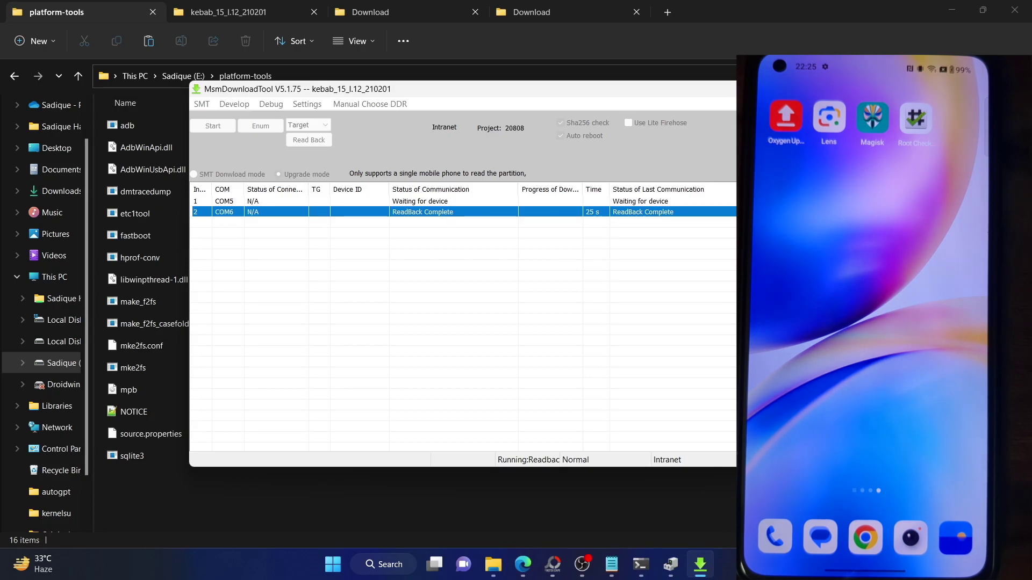
pyautogui.press('super+Down')
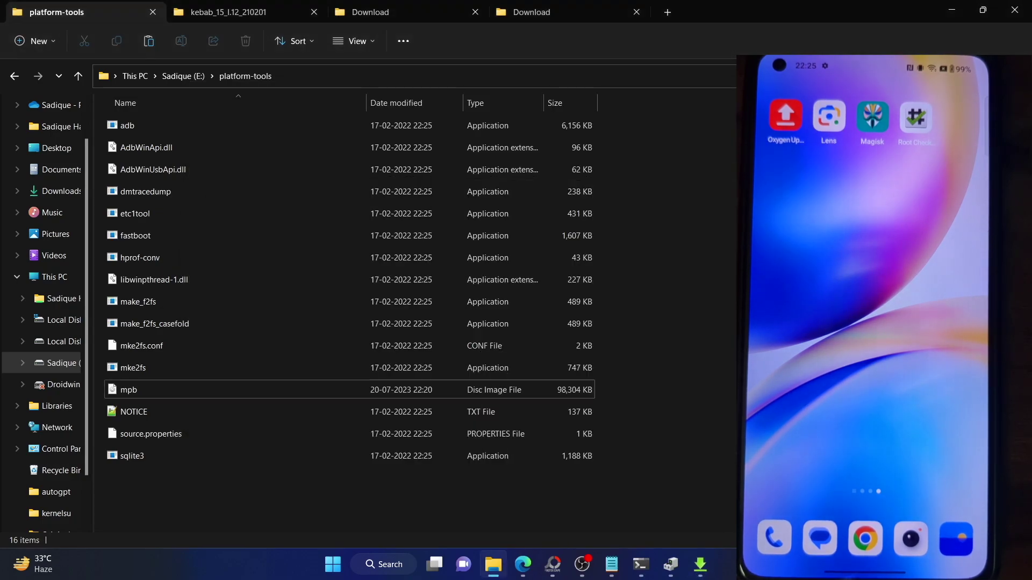